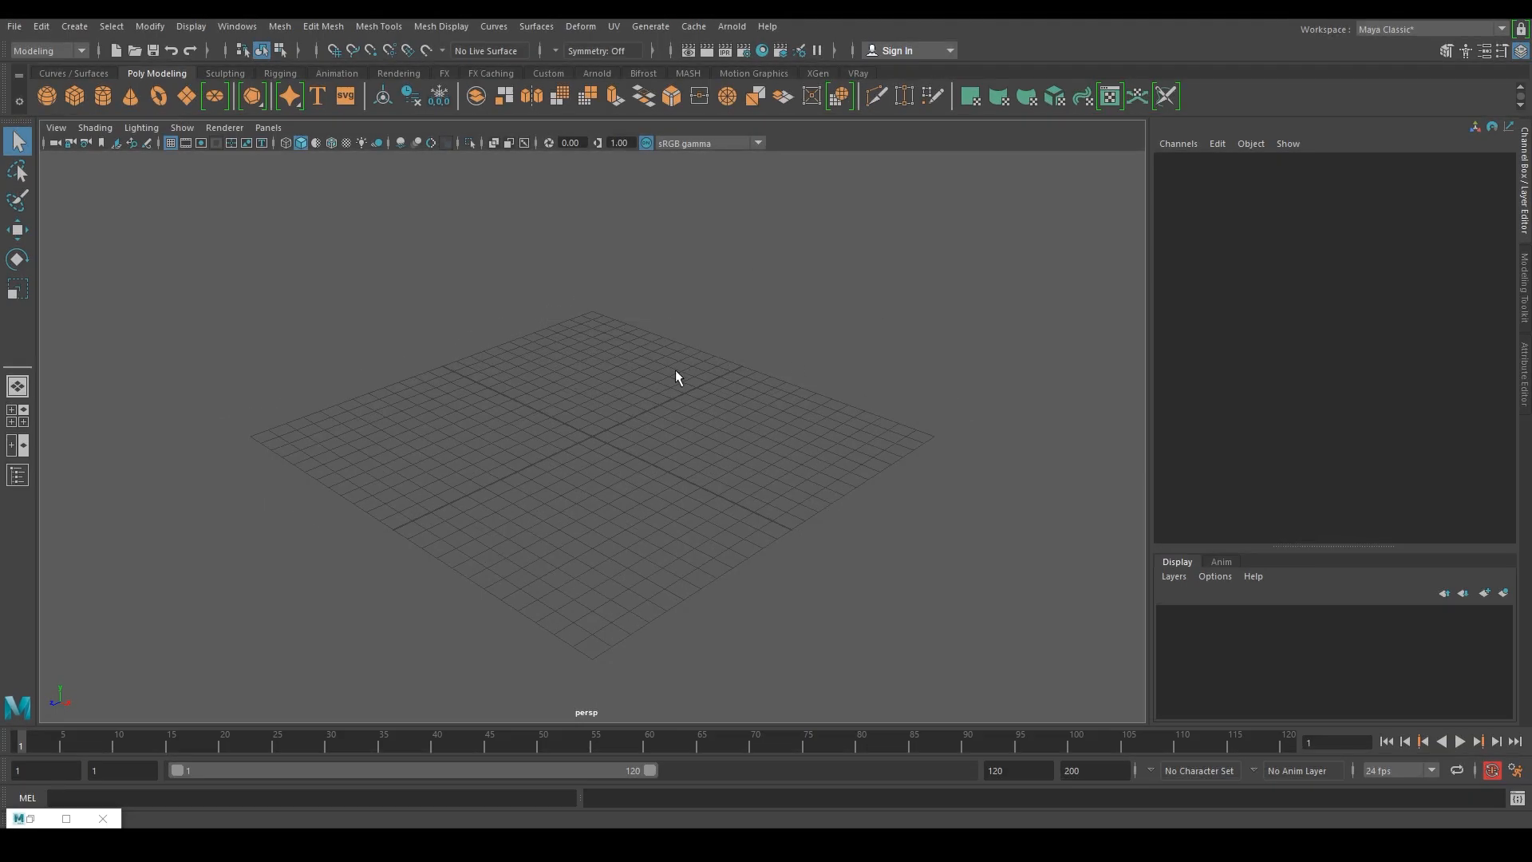
Step: Examine the hotbox menu rows, including the Mesh Tools, Mesh Display, Curves and Modify command lists
key("space")
key("space")
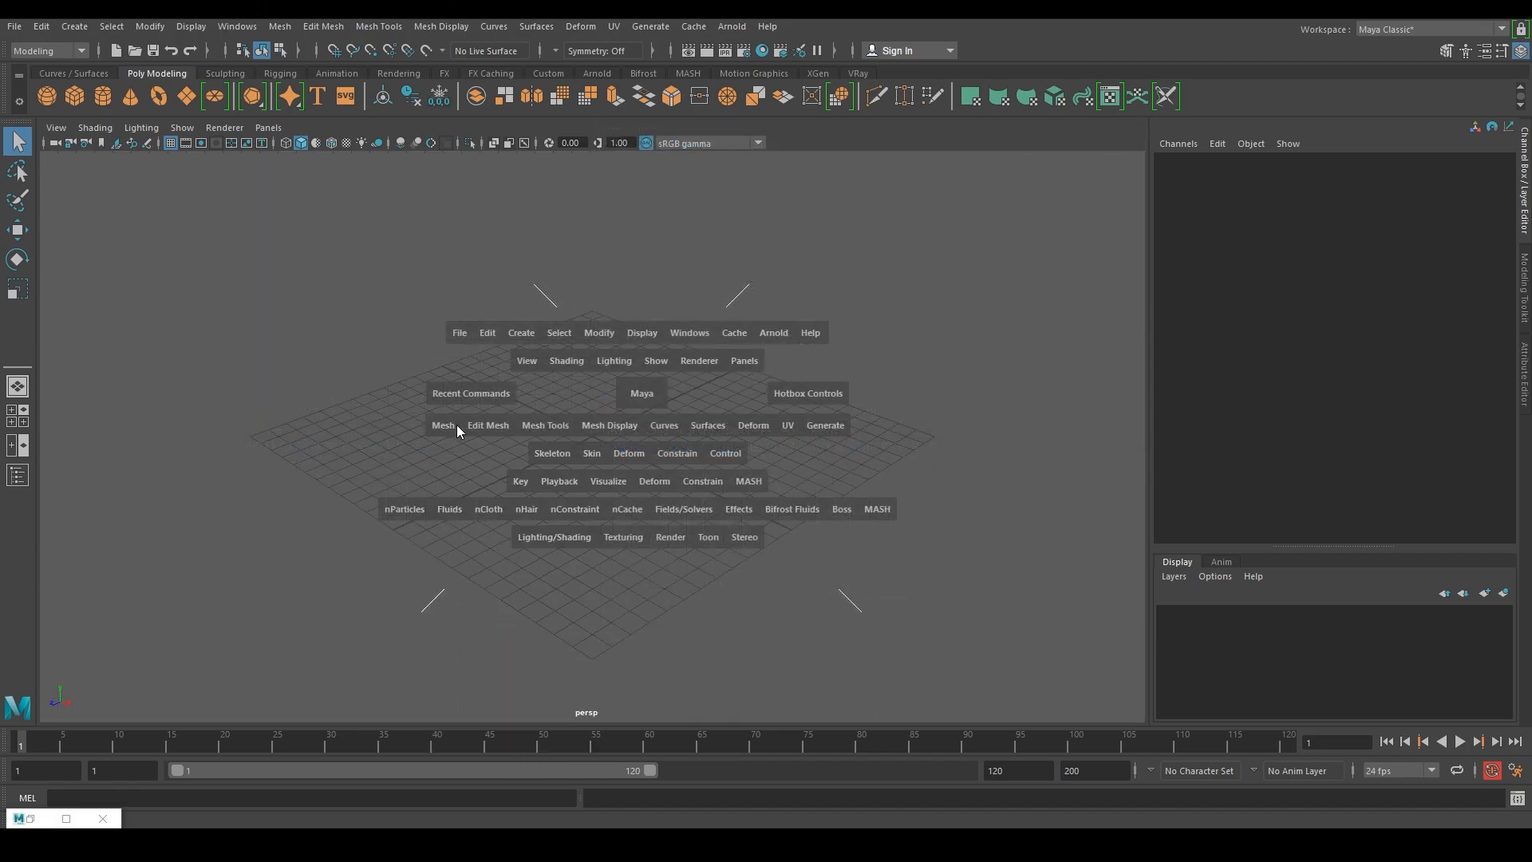
left_click(546, 425)
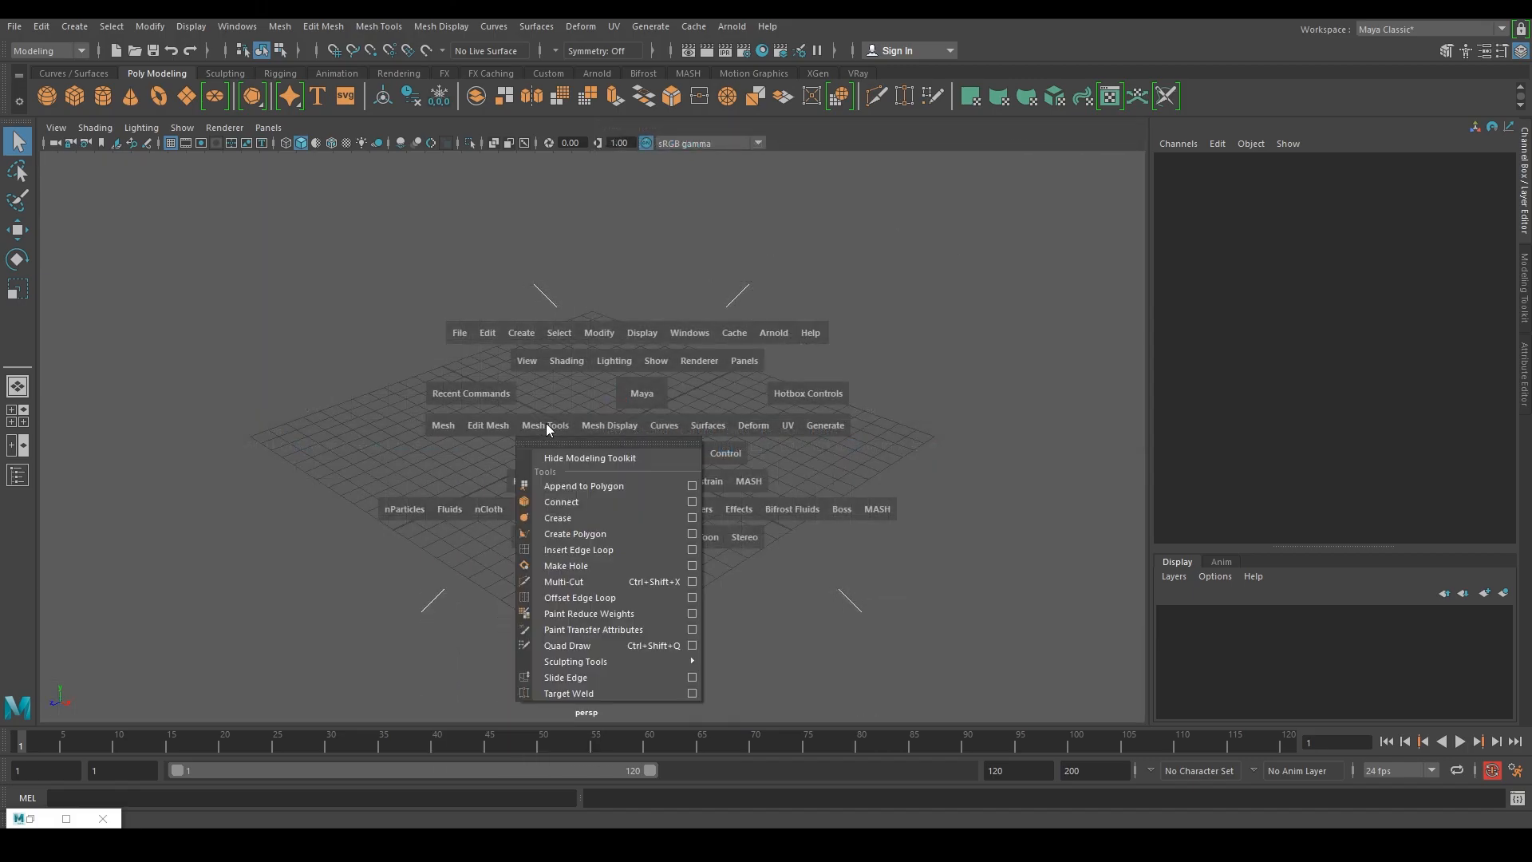
left_click(603, 427)
left_click(547, 427)
left_click(670, 429)
left_click(594, 332)
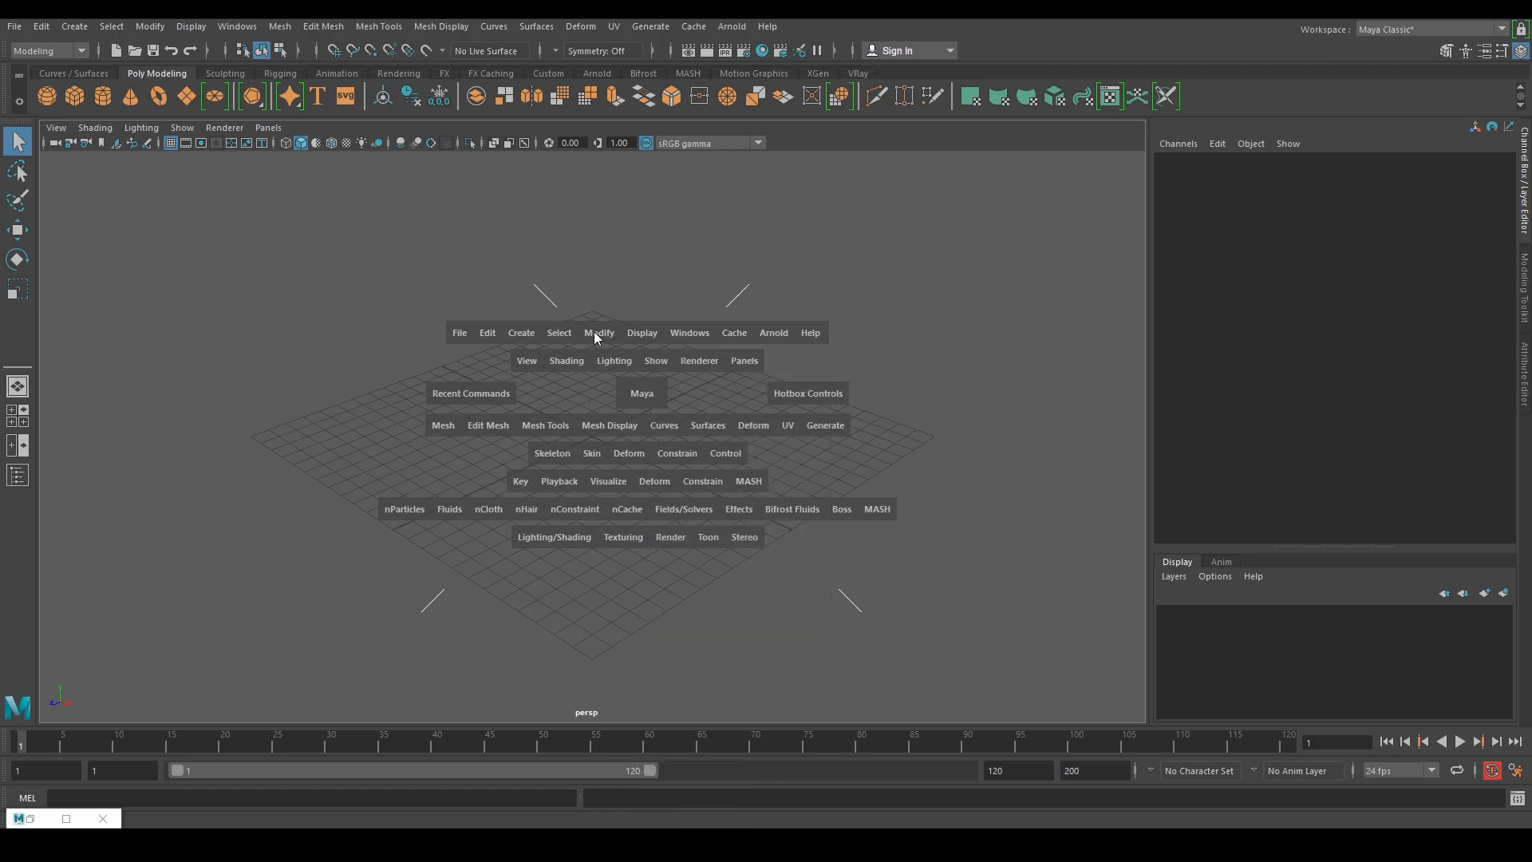
key("space")
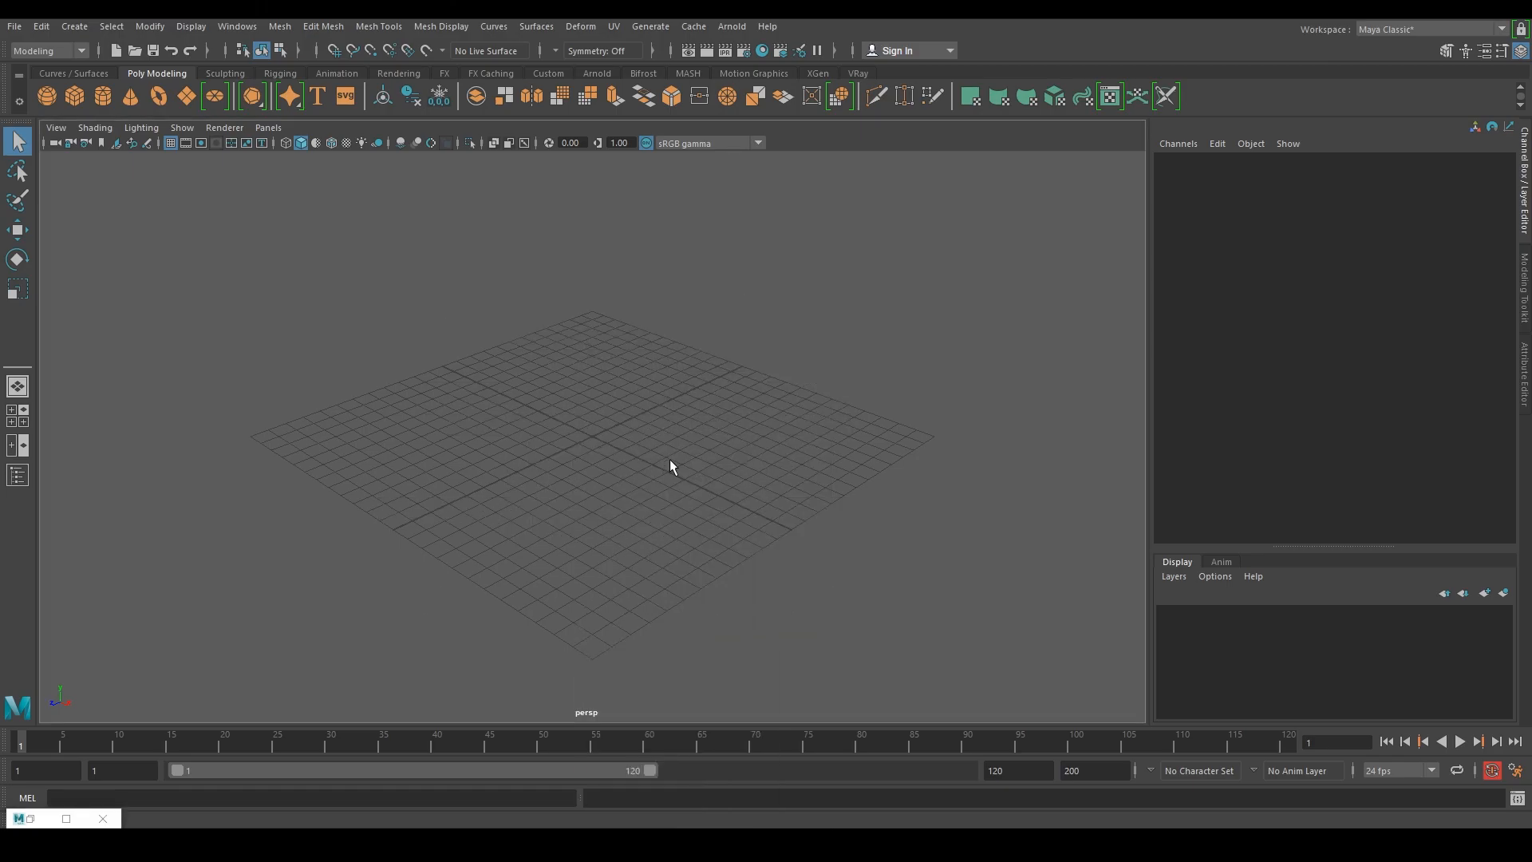
Step: Create a polygon cube at the origin using the hotbox, and delete it again
key("space")
key("space")
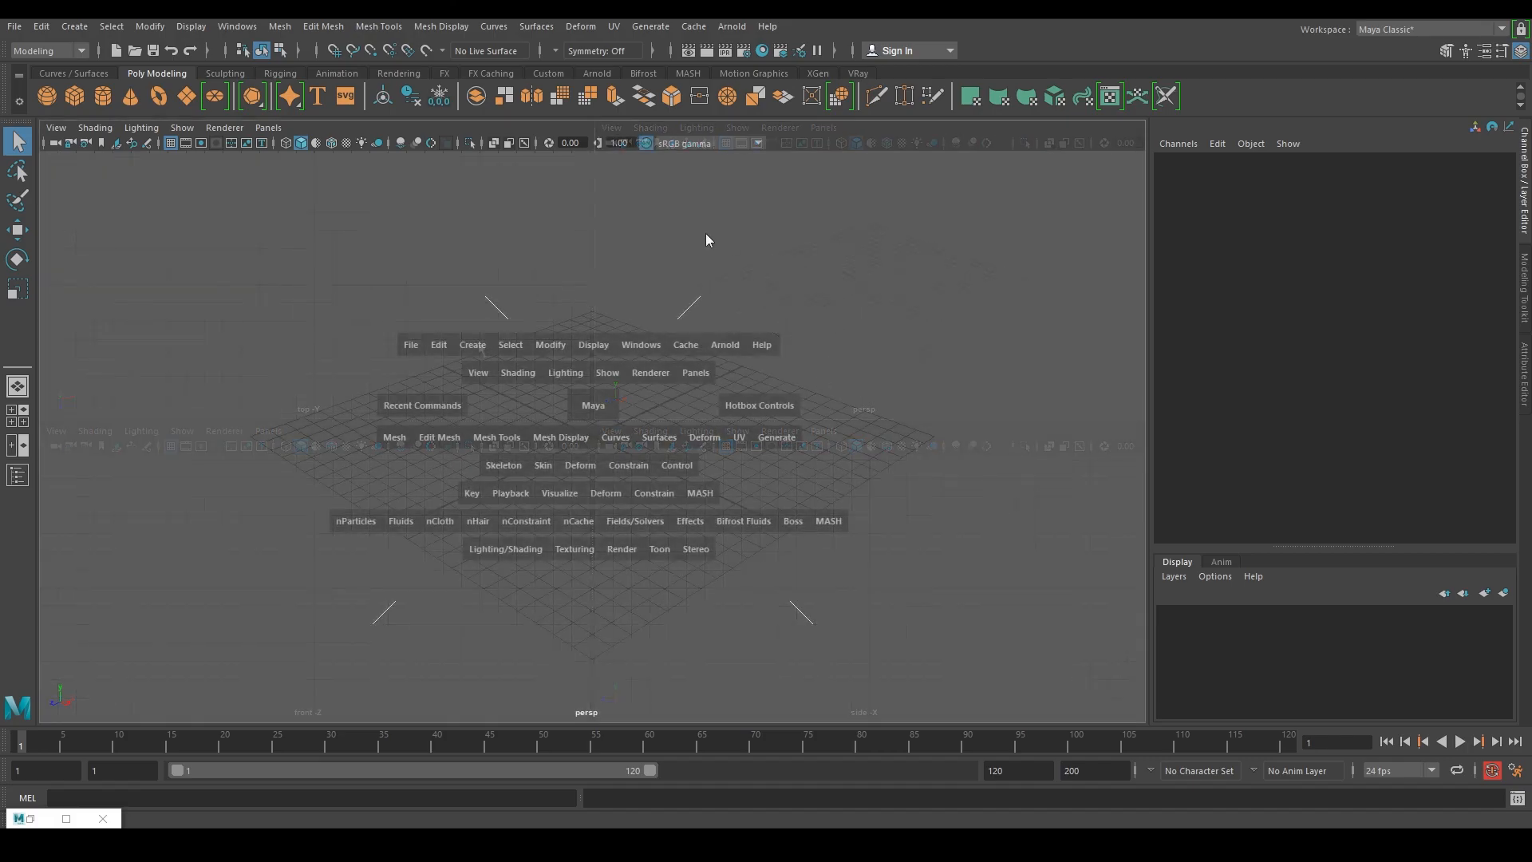
left_click(472, 344)
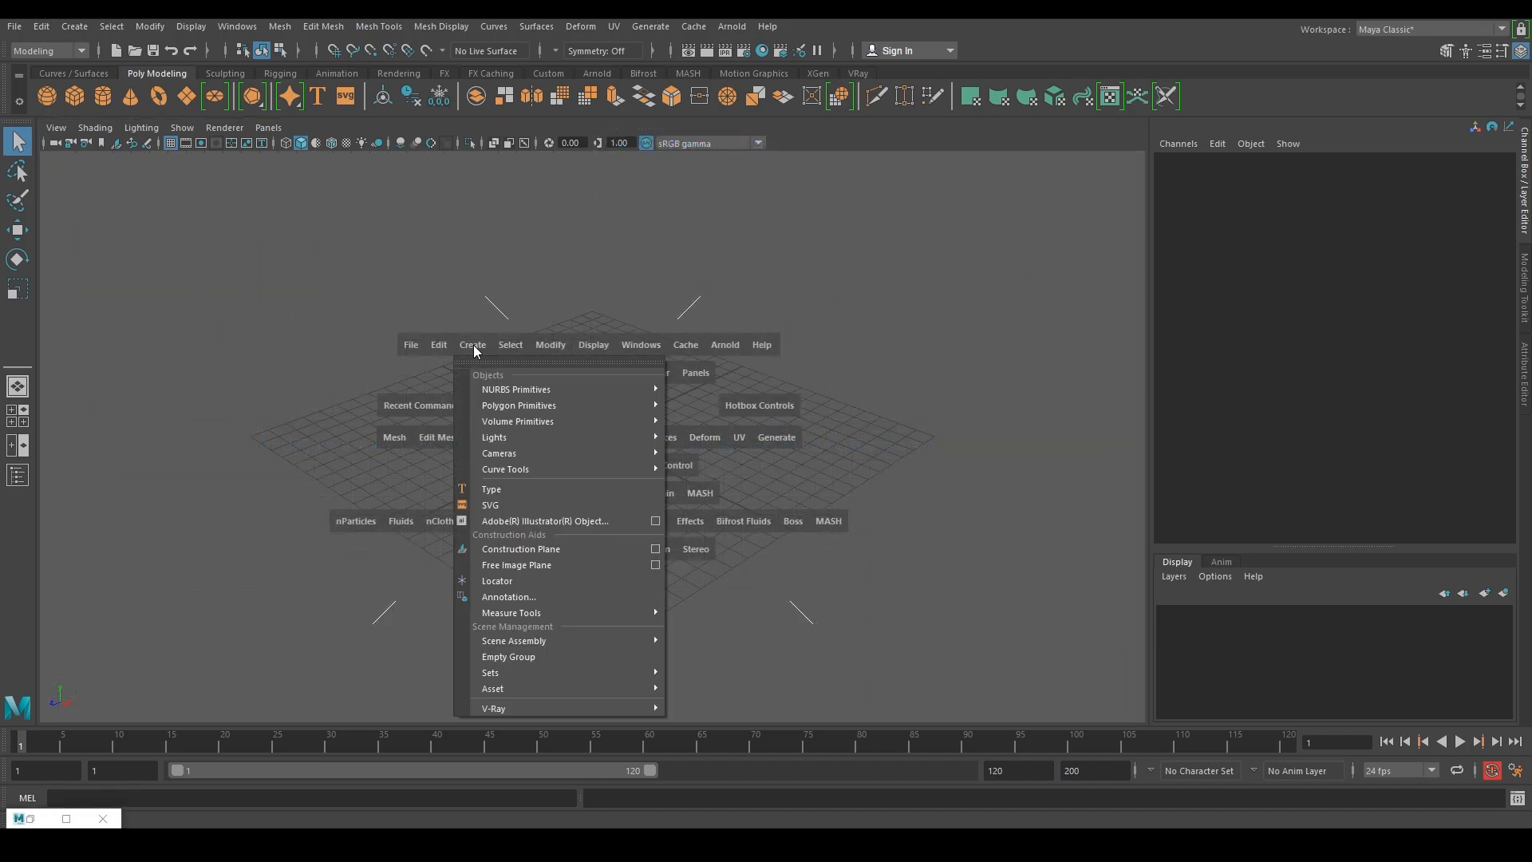
mouse_move(535, 406)
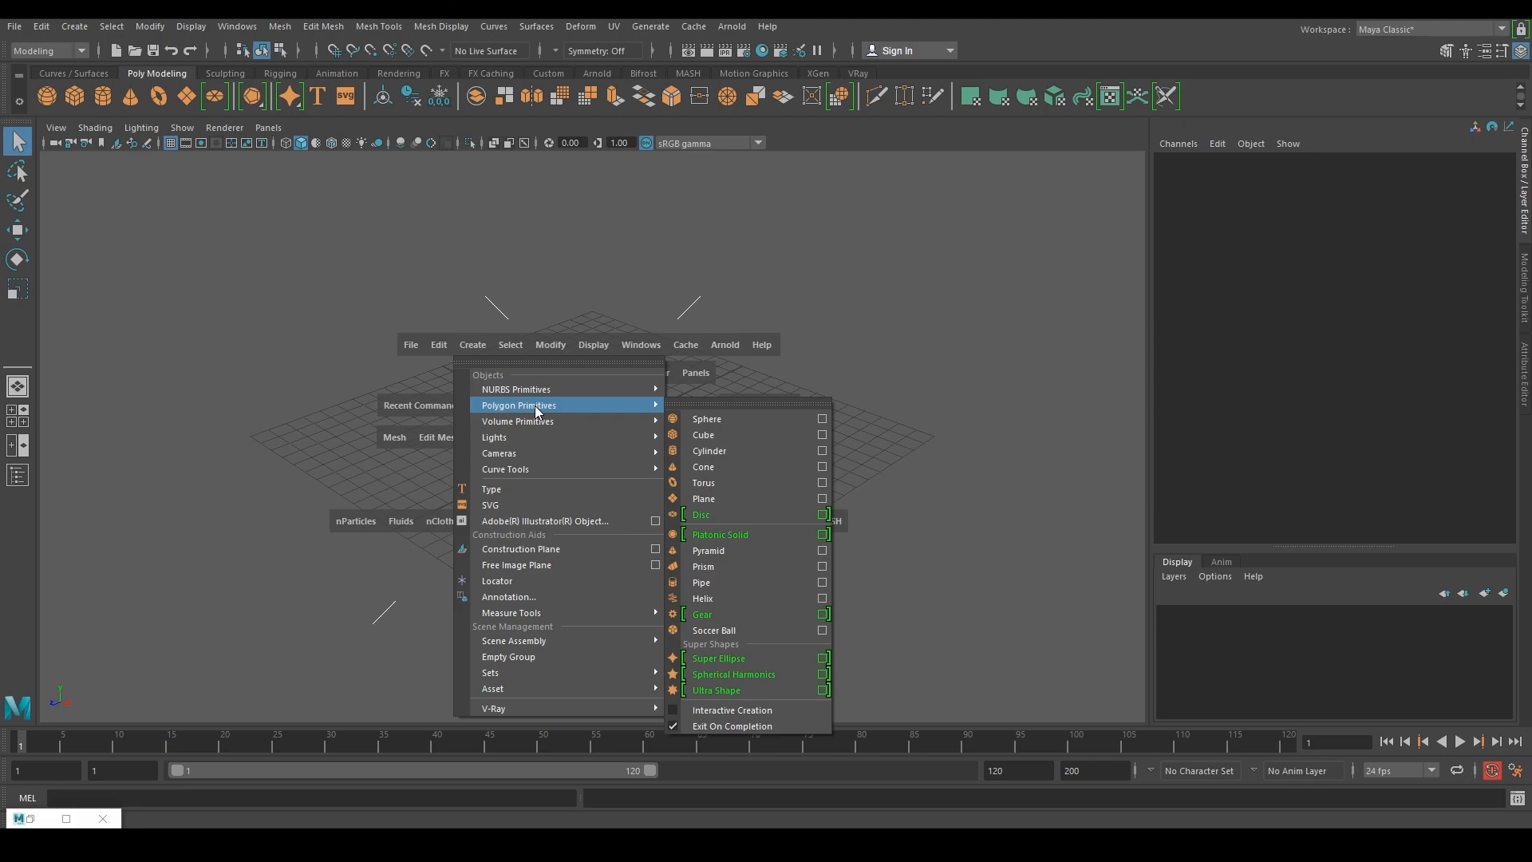
left_click(722, 434)
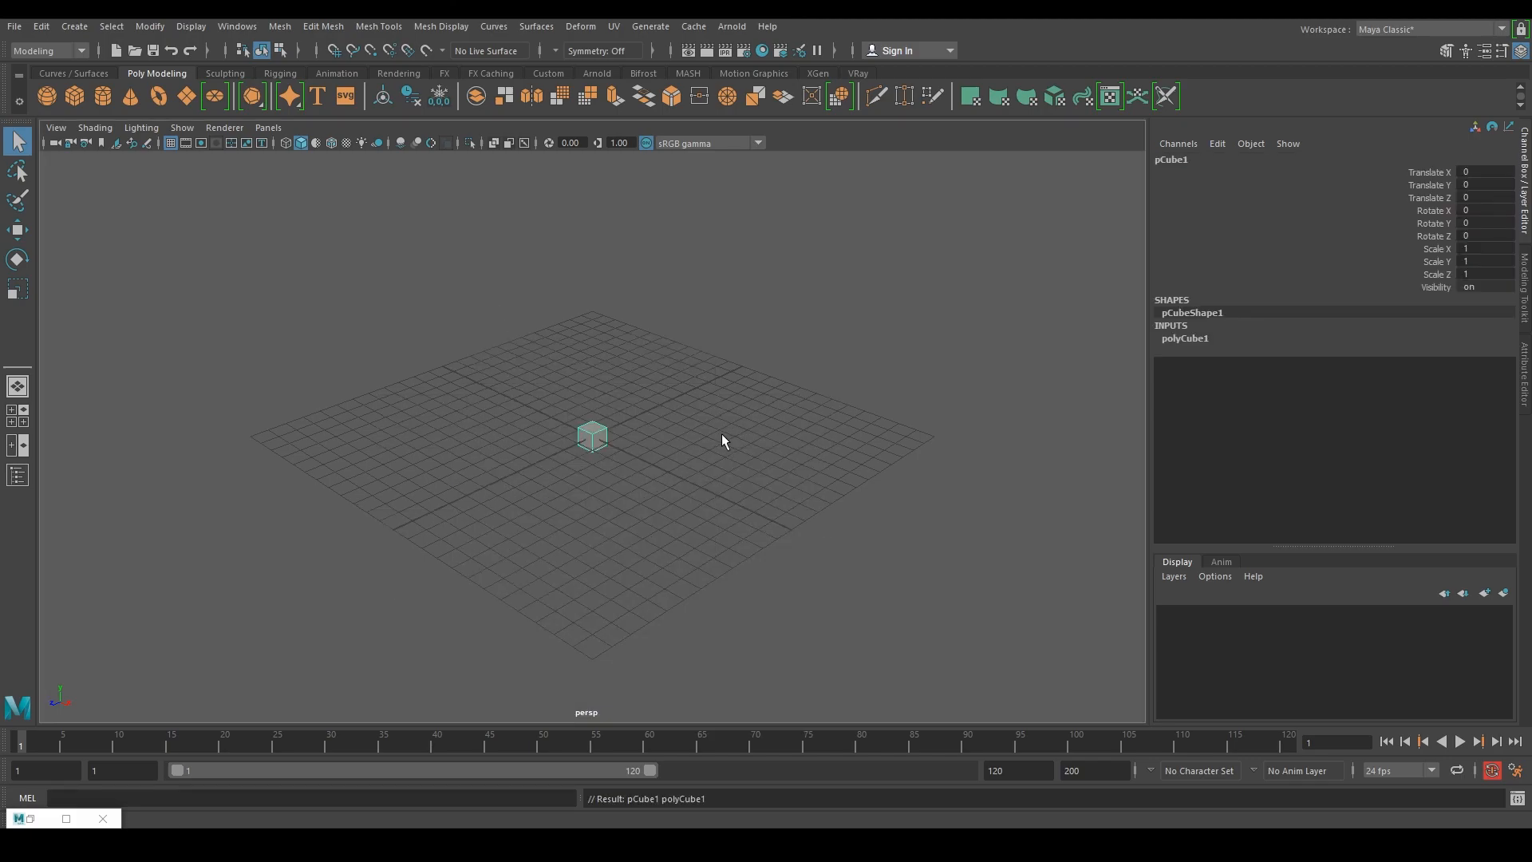
key("Delete")
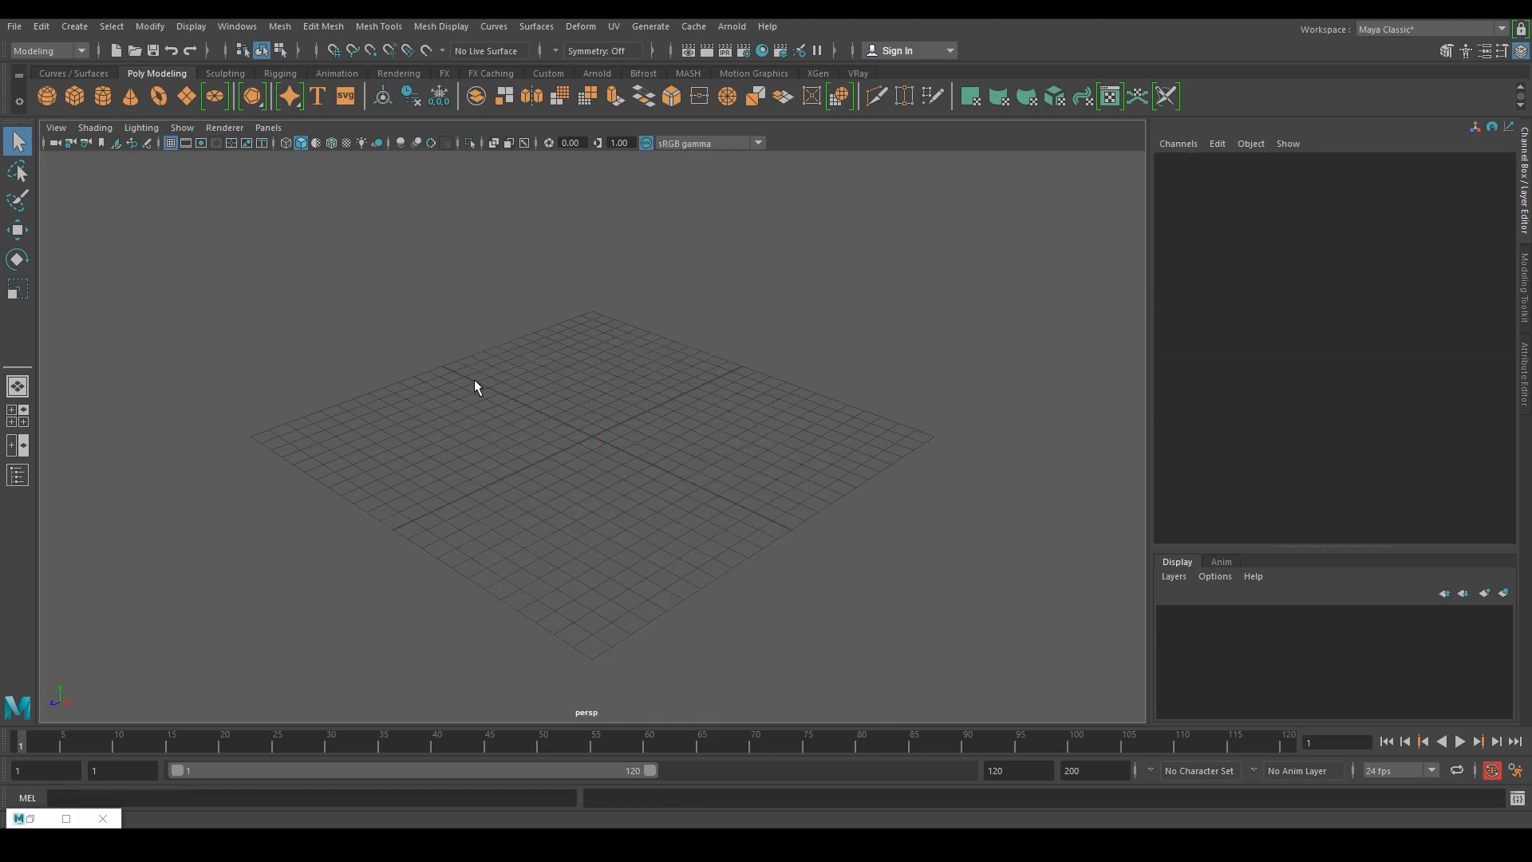
Step: Create a polygon cube with the standard Polygon Primitives command
left_click(74, 26)
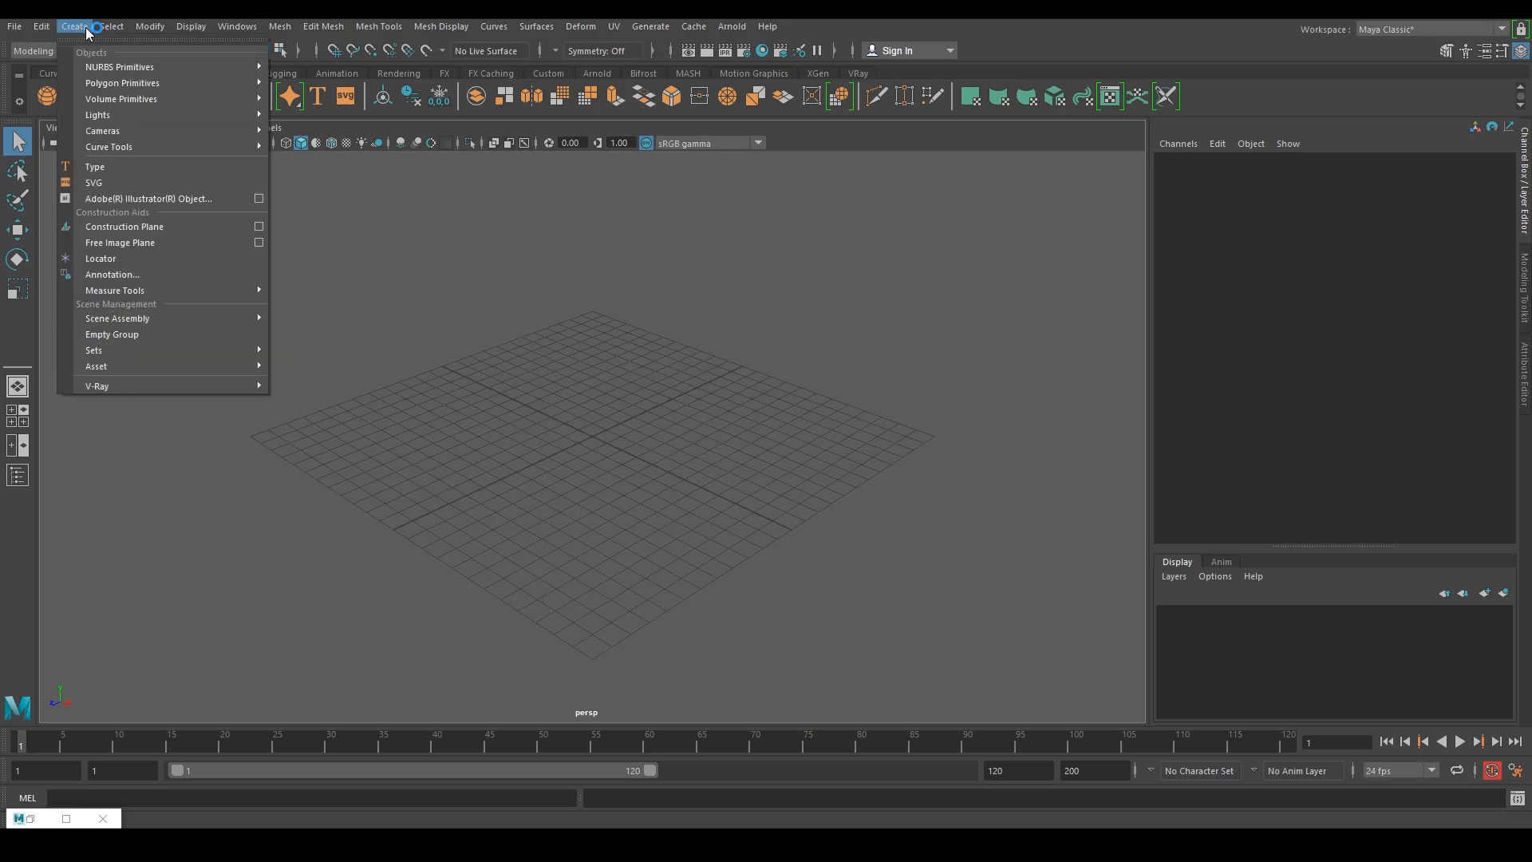
mouse_move(141, 81)
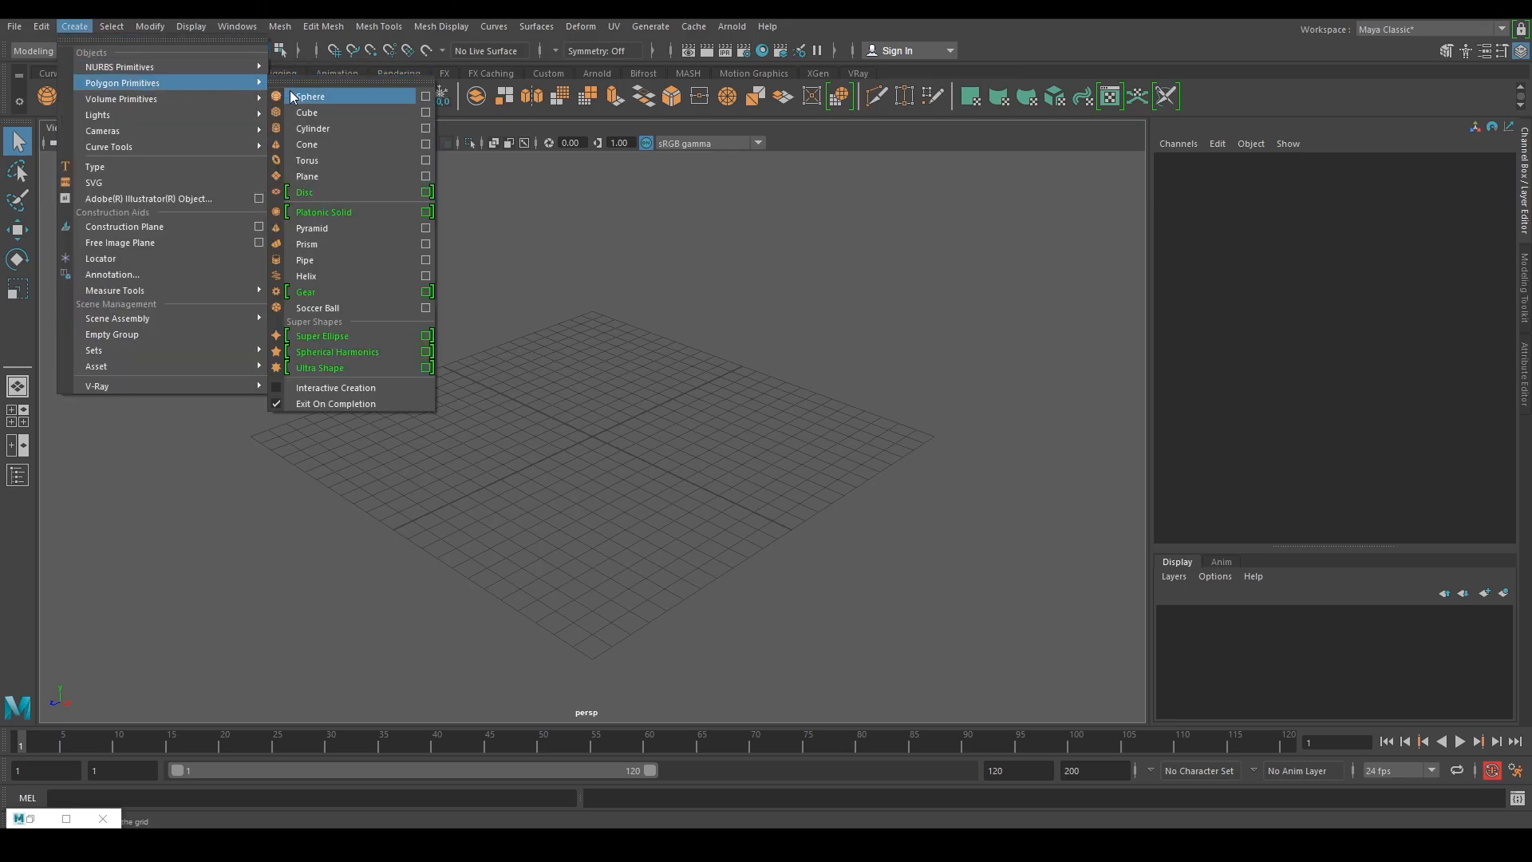
left_click(308, 112)
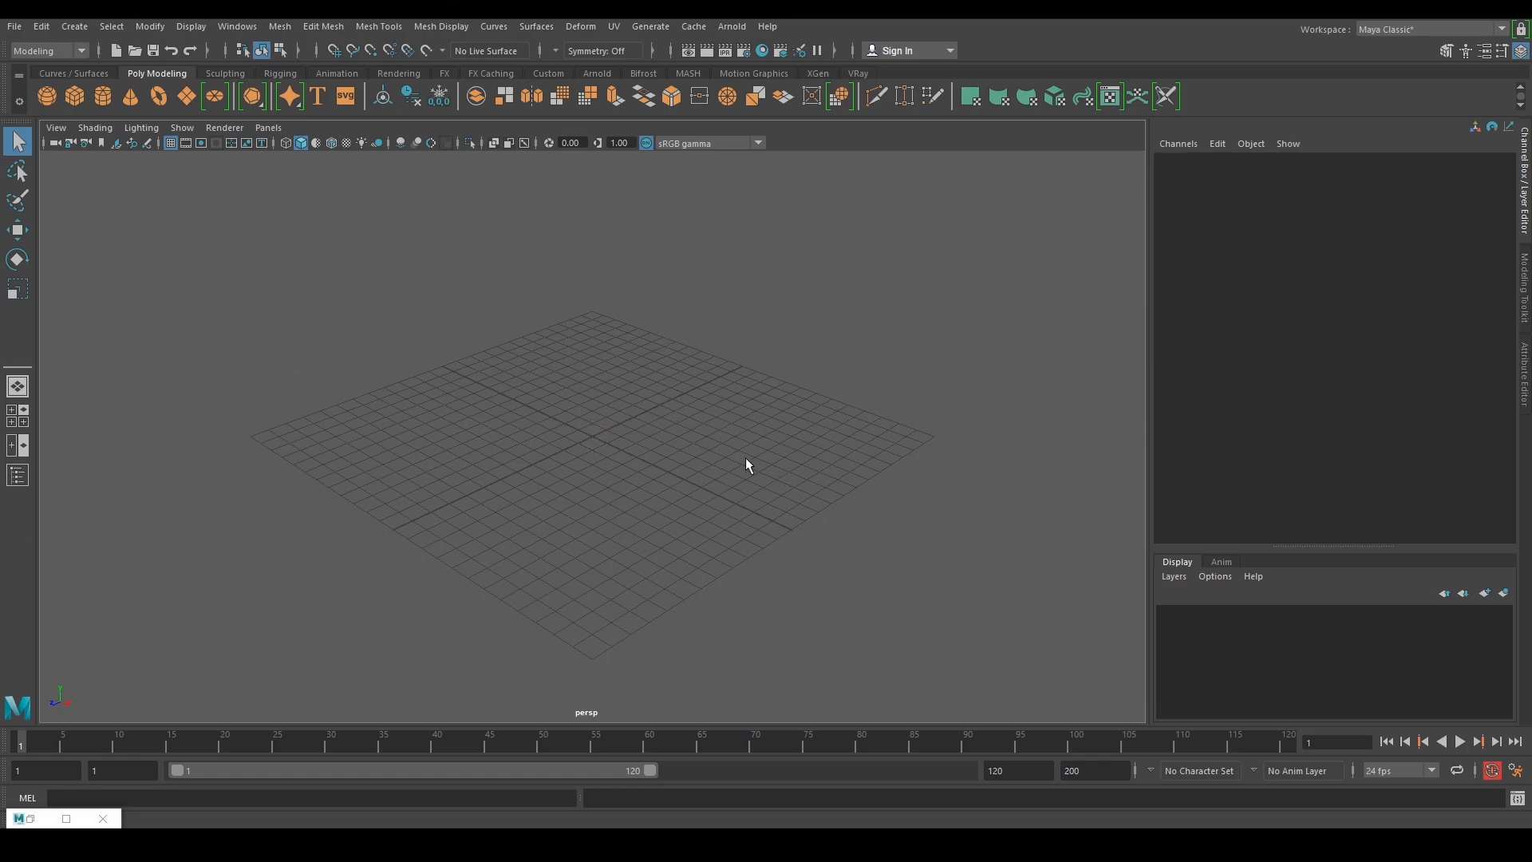
Step: Create a polygon cube from the viewport's marking menu of primitives, deselect it and select it again
right_click(672, 417, "shift")
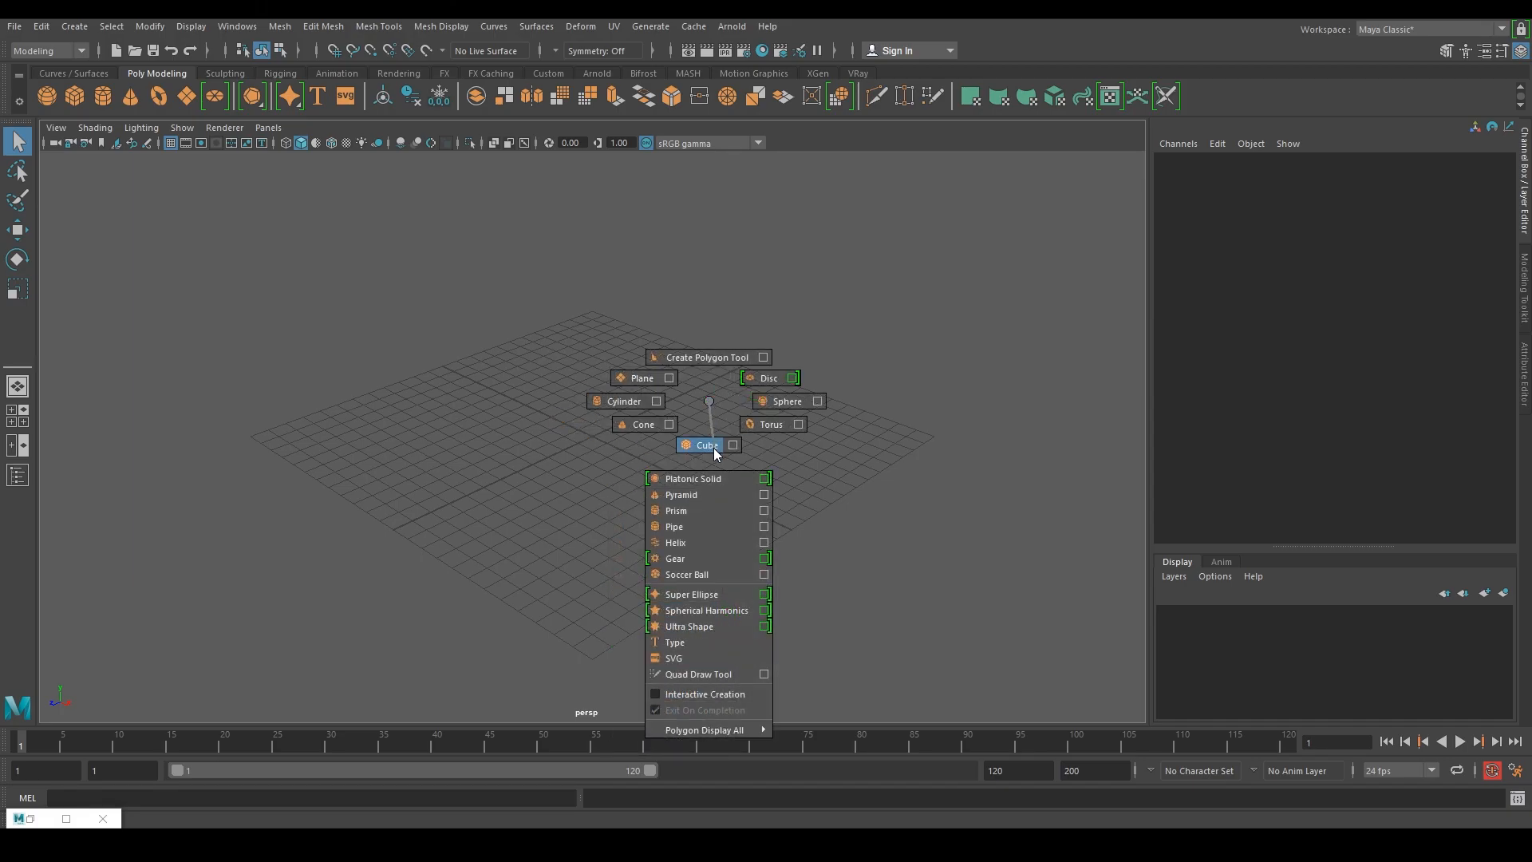
left_click(714, 448)
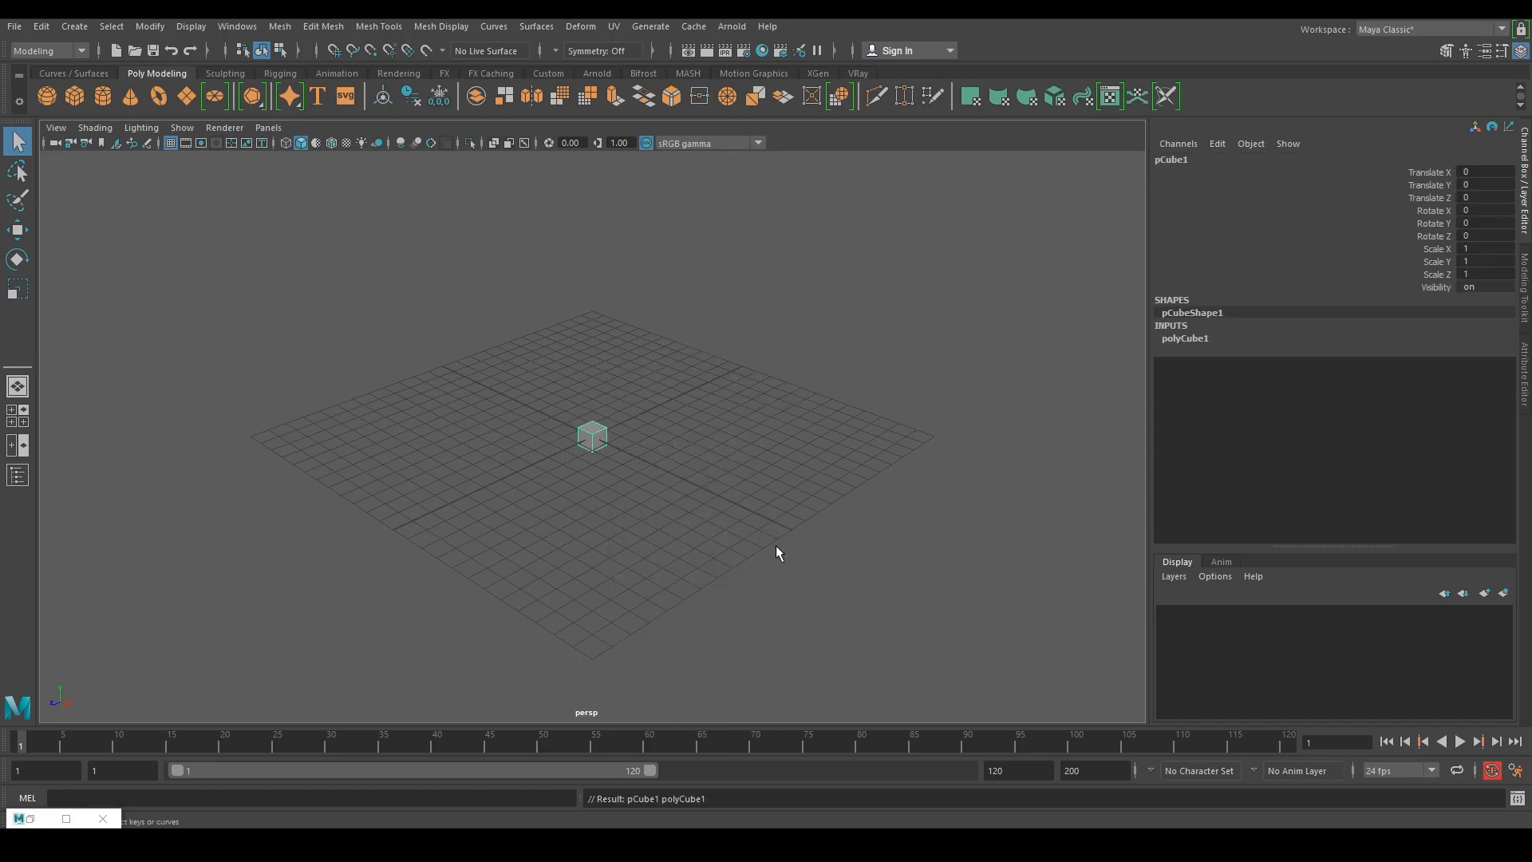
left_click(750, 547)
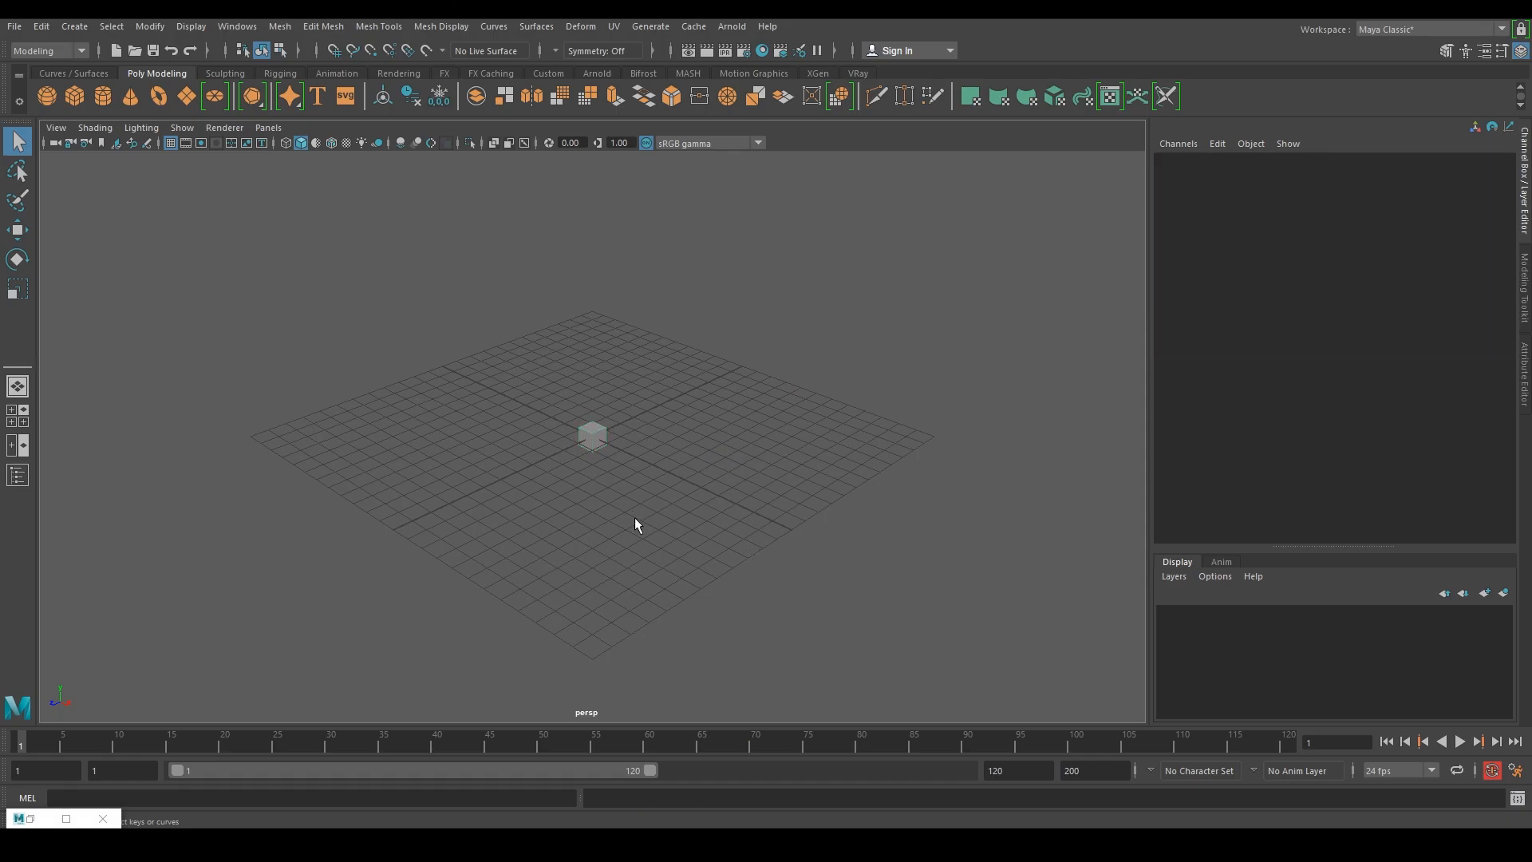
left_click(600, 441)
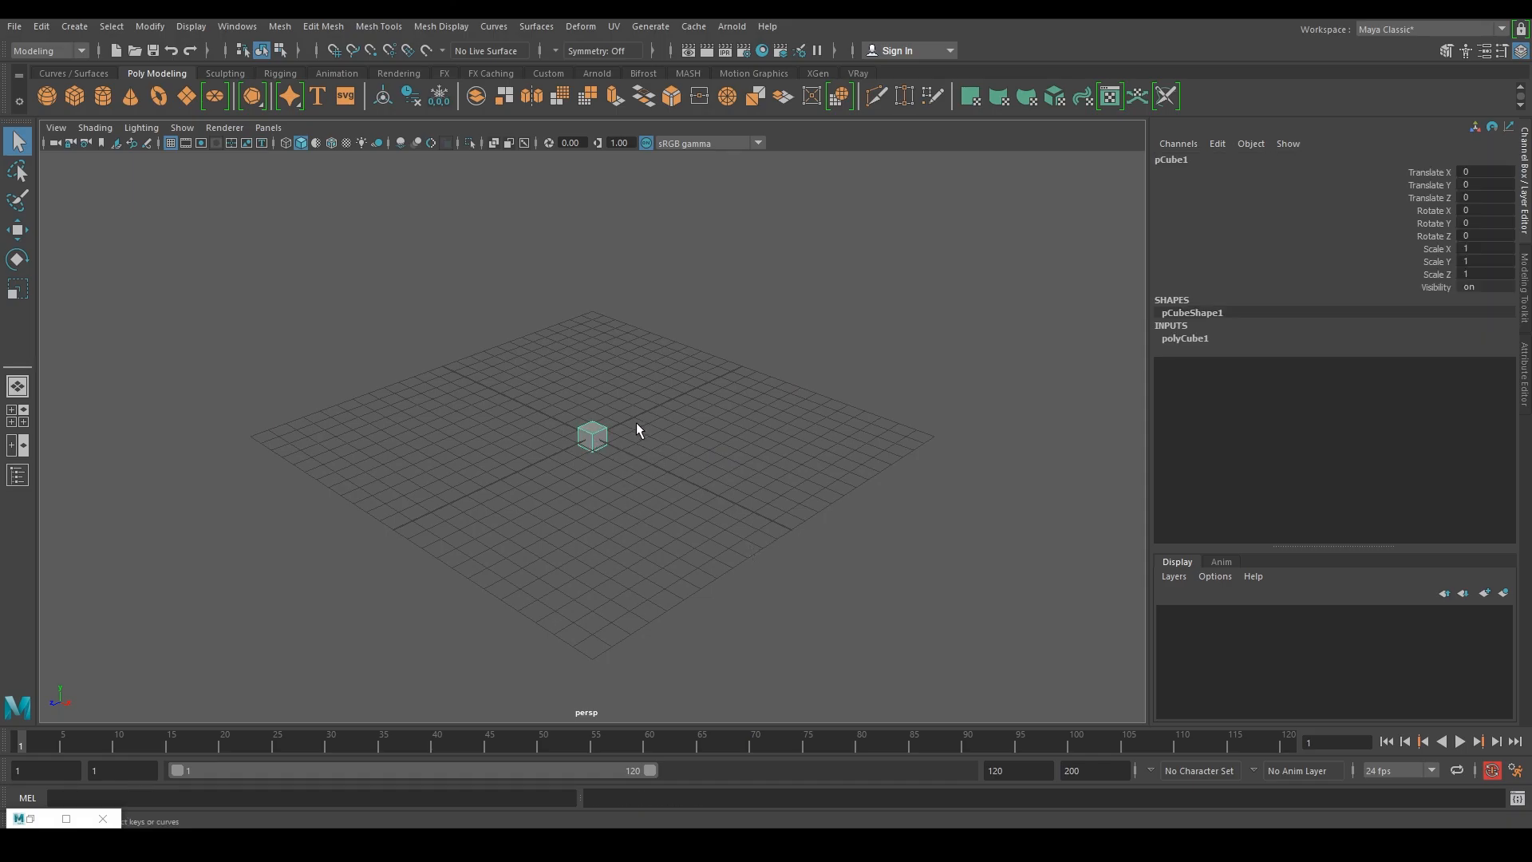
Step: Create a polygon cylinder at the origin from the marking menu
right_click(637, 425, "shift")
mouse_move(638, 427)
right_mouse_down("shift")
mouse_move(750, 348)
mouse_move(633, 406)
mouse_move(656, 358)
mouse_move(585, 382)
mouse_move(625, 427)
mouse_move(678, 422)
mouse_move(586, 356)
mouse_move(671, 473)
mouse_move(681, 467)
mouse_move(610, 447)
mouse_move(583, 420)
right_mouse_up("shift")
left_click(711, 424)
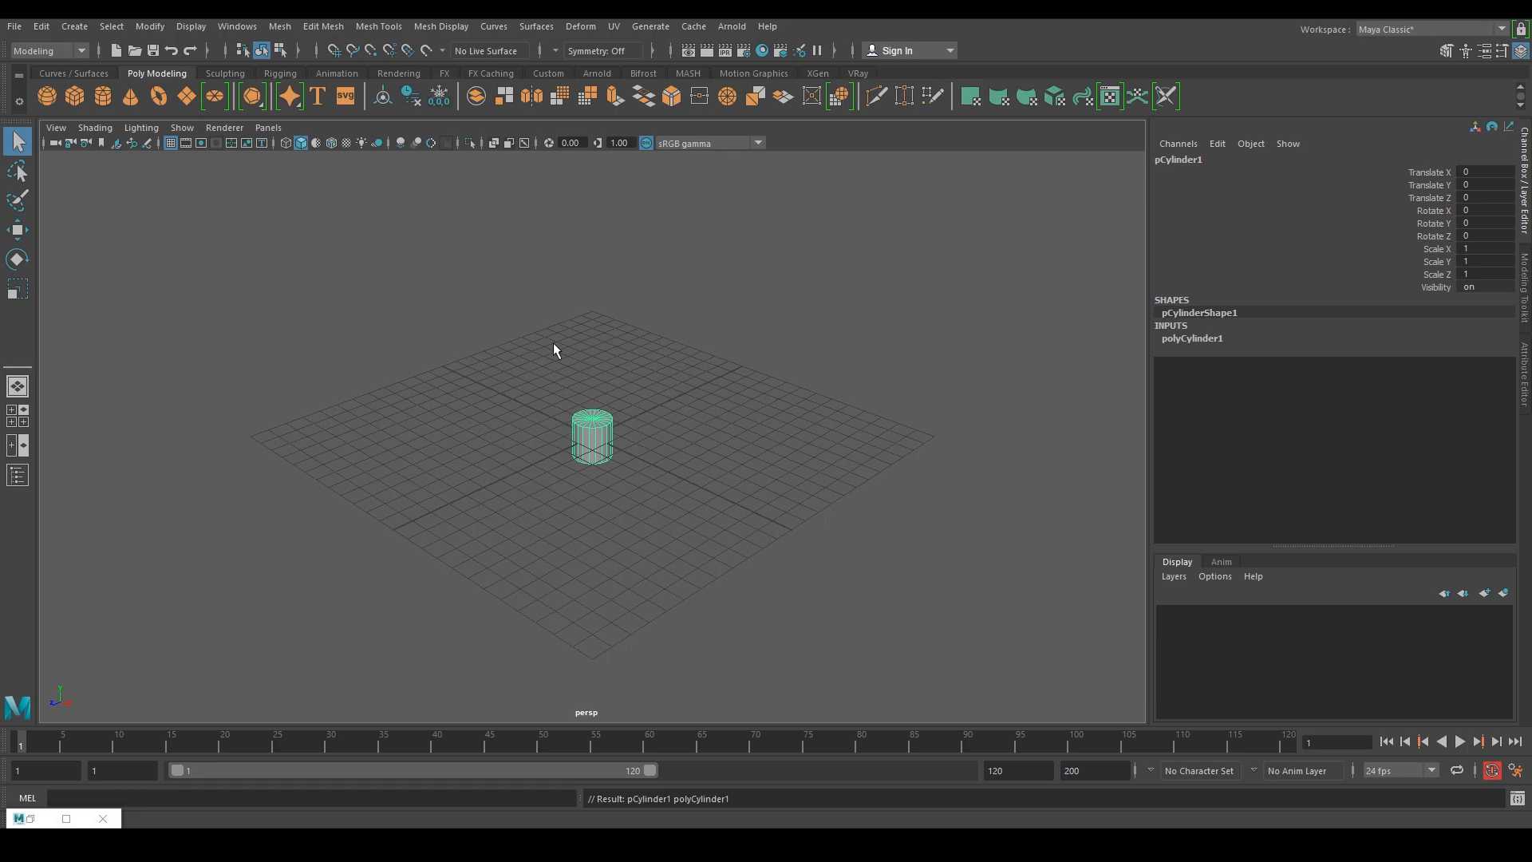
Step: Select all objects at the grid's centre and delete them
left_click(680, 504)
left_click_drag(700, 333, 367, 555)
key("Delete")
Step: Create polygon primitives such as a cube and a cylinder at the origin, and move each one to its own place on the grid
key("w")
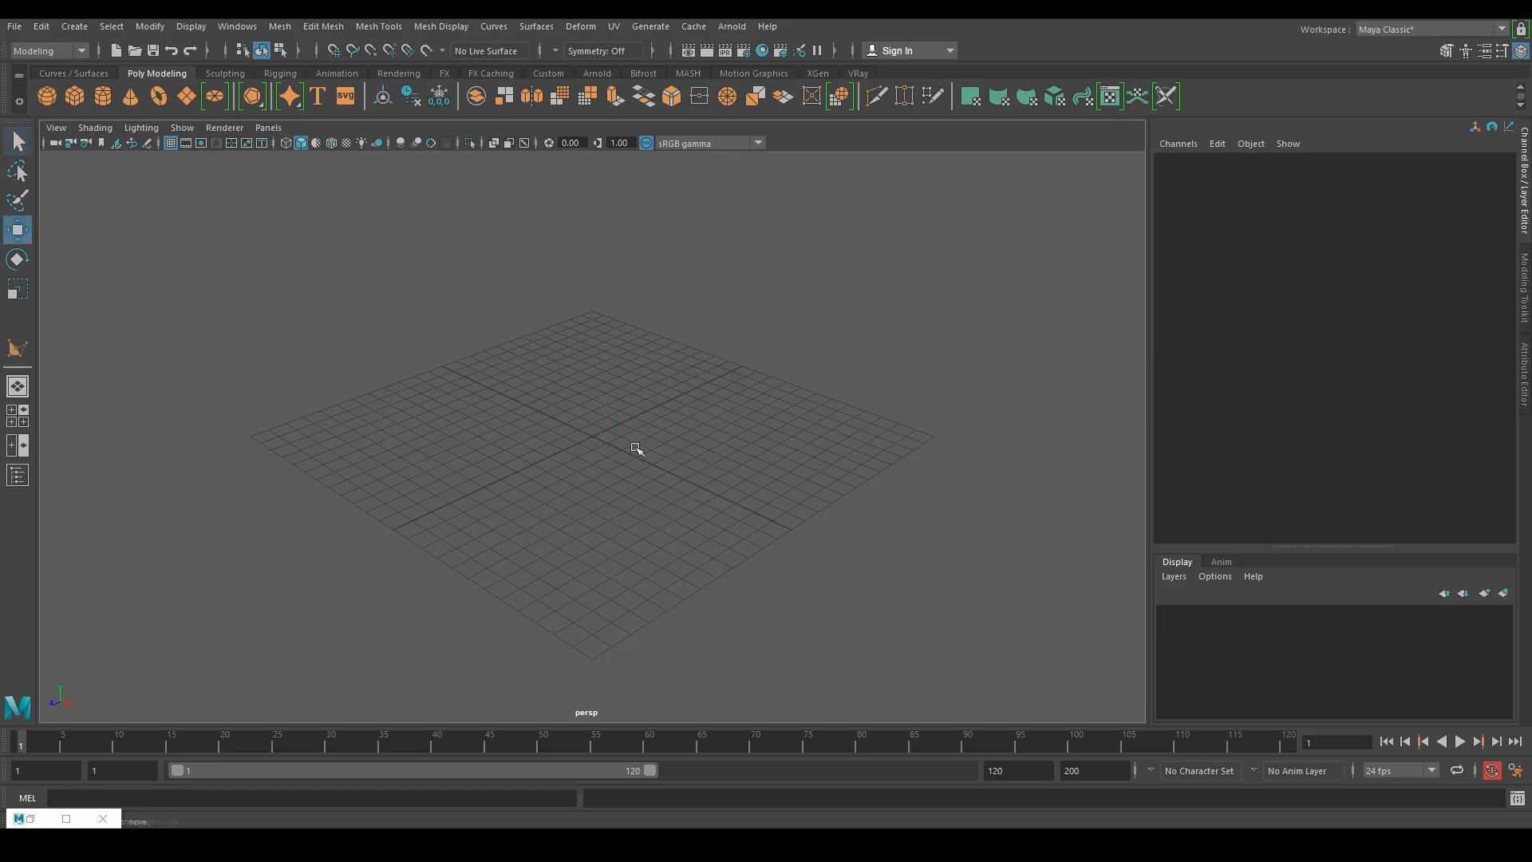
right_click_drag(635, 448, 641, 561, "shift")
left_click_drag(648, 470, 495, 406)
left_click(650, 418)
right_click_drag(690, 452, 538, 448, "shift")
left_click(595, 448)
left_click_drag(542, 463, 660, 410)
left_click(673, 489)
Step: Create three more polygon cubes one after another, and move each away from the origin with the Move tool
right_click_drag(576, 467, 651, 468, "shift")
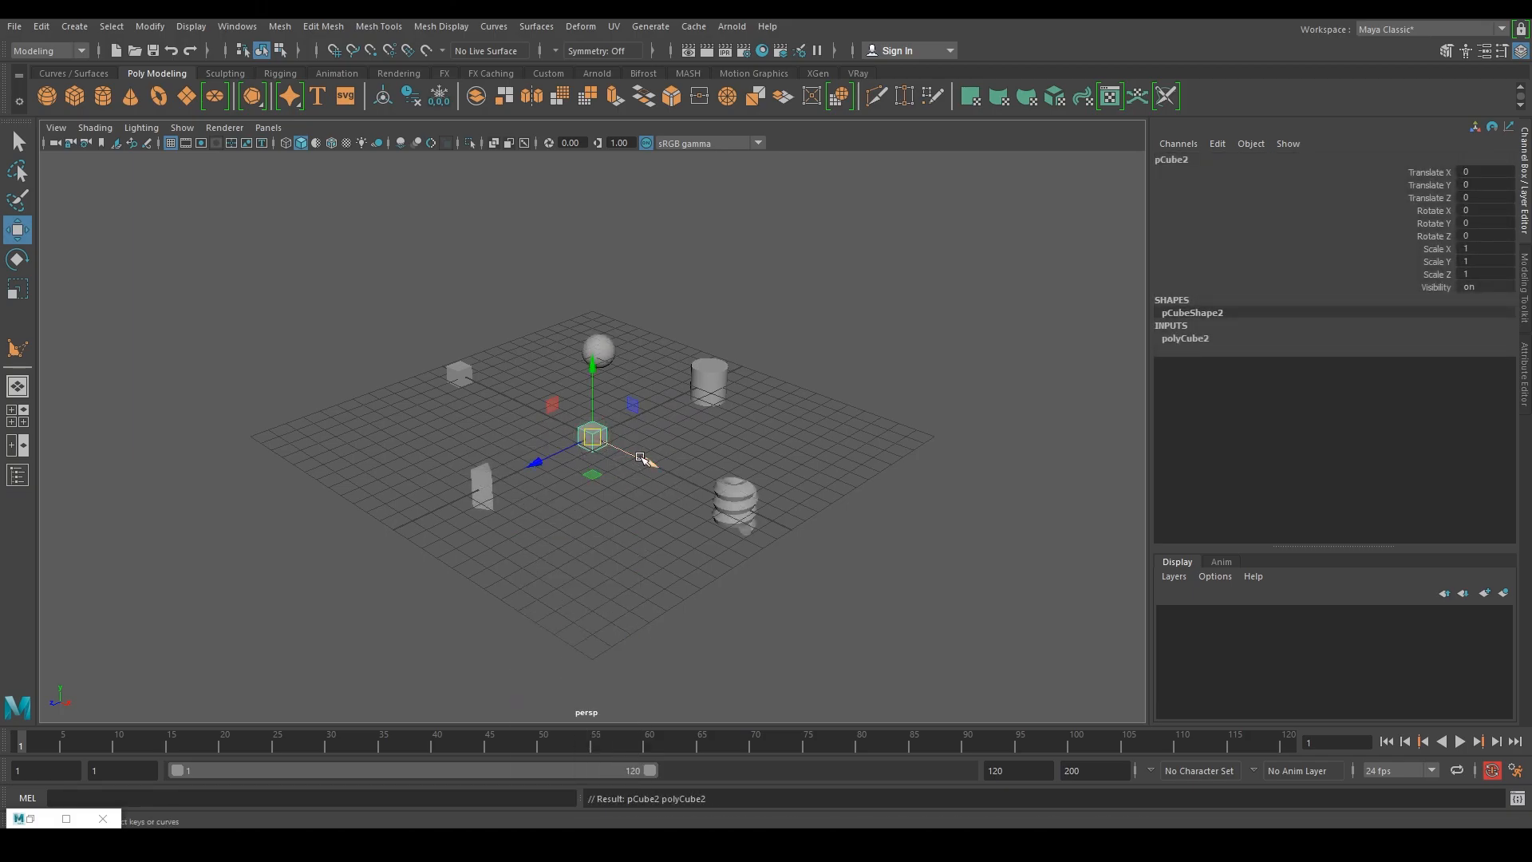
left_click_drag(642, 461, 585, 435)
left_click(634, 472)
right_click_drag(660, 410, 665, 533, "shift")
left_click_drag(643, 461, 530, 408)
right_click_drag(628, 433, 641, 543, "shift")
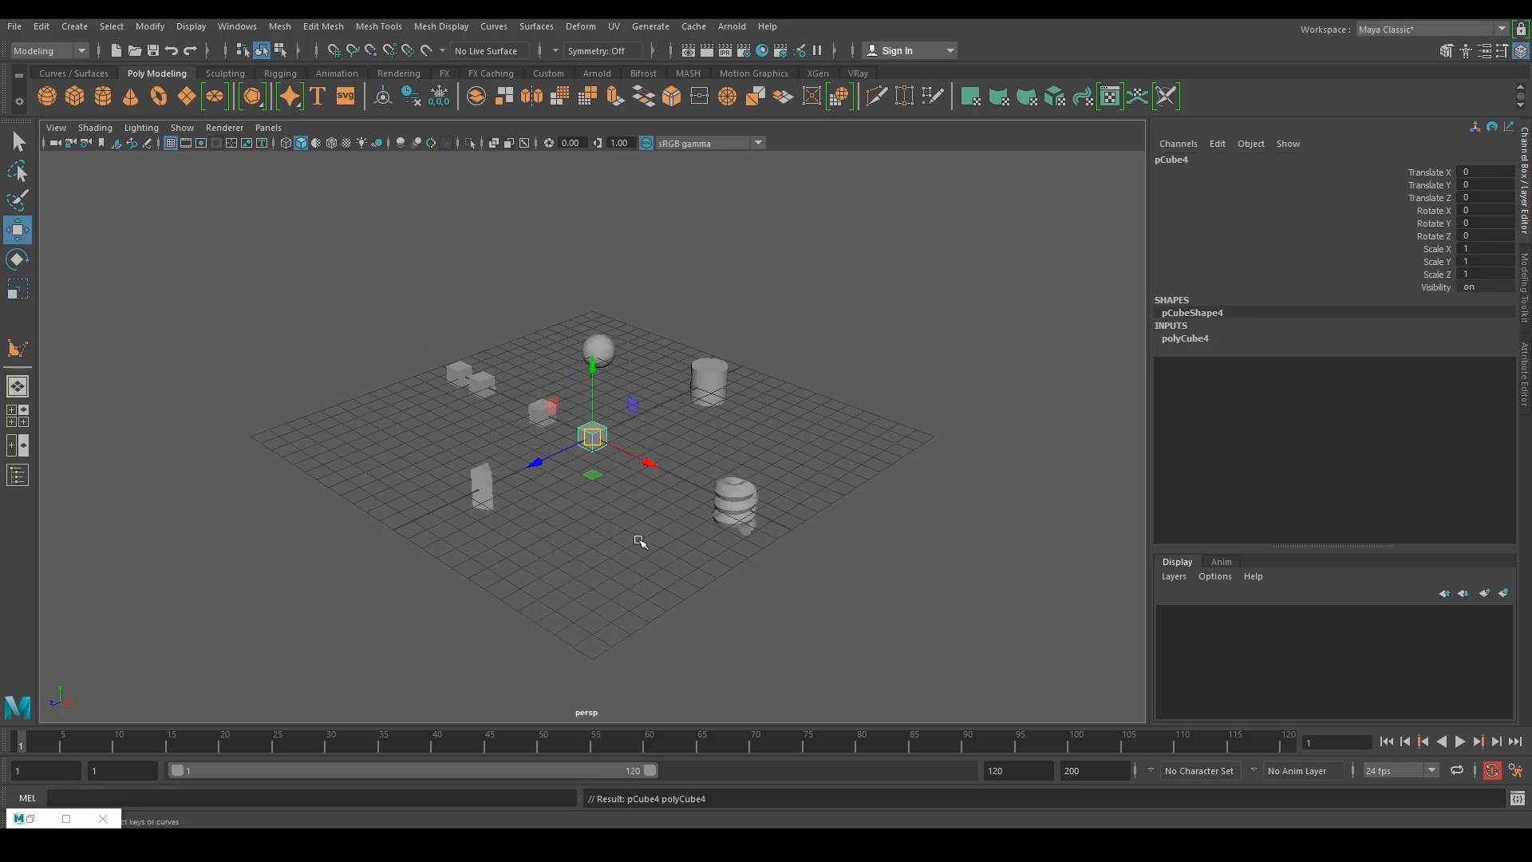
left_click_drag(557, 463, 603, 440)
left_click(633, 571)
key("y")
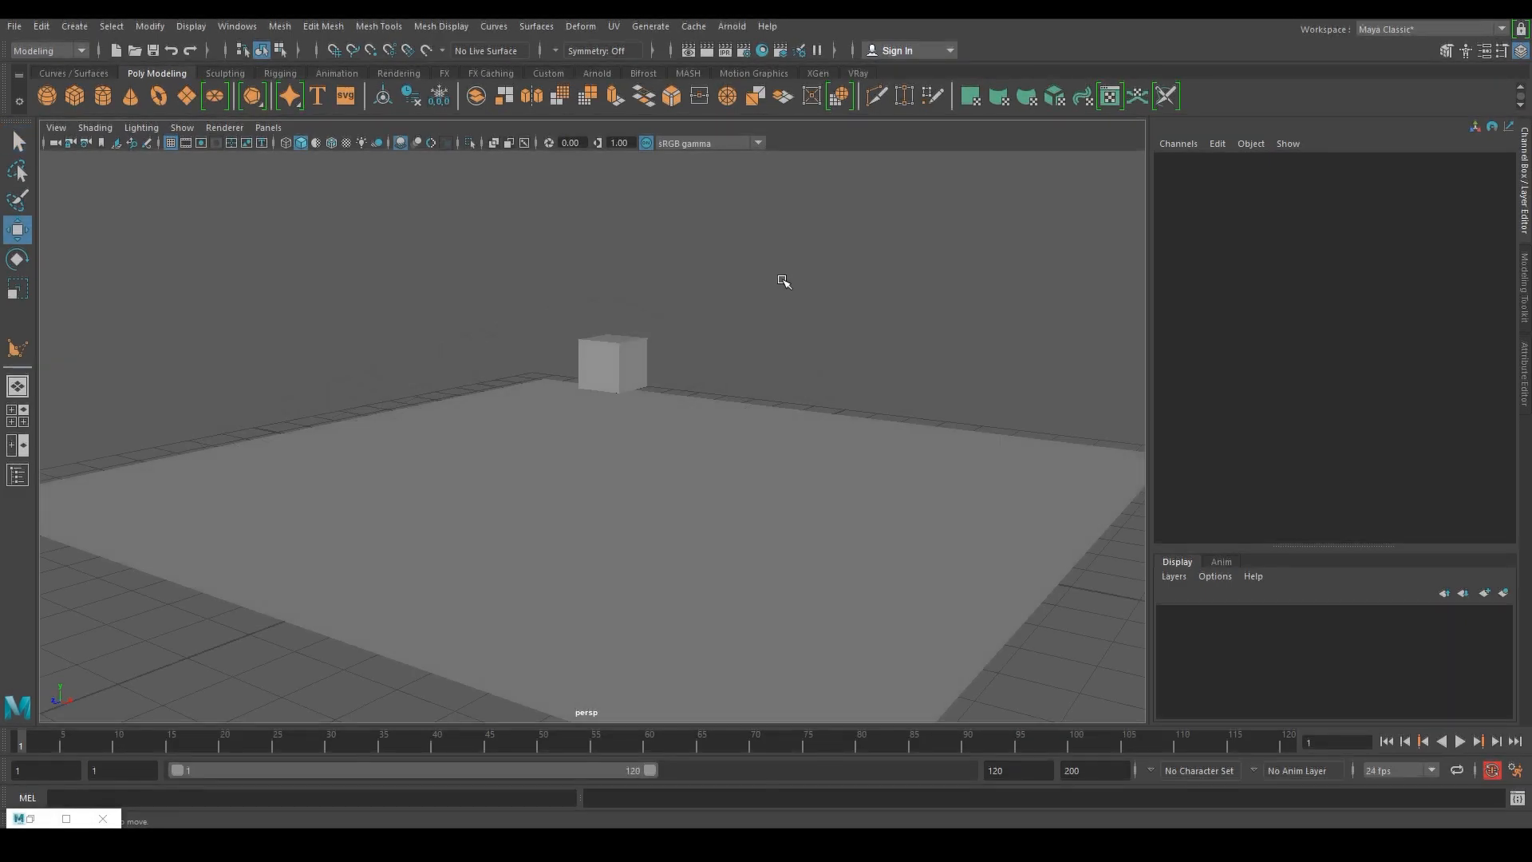
Step: Select the cube above the large plane and move it down vertically with vertex snapping
left_click(640, 360)
key("v")
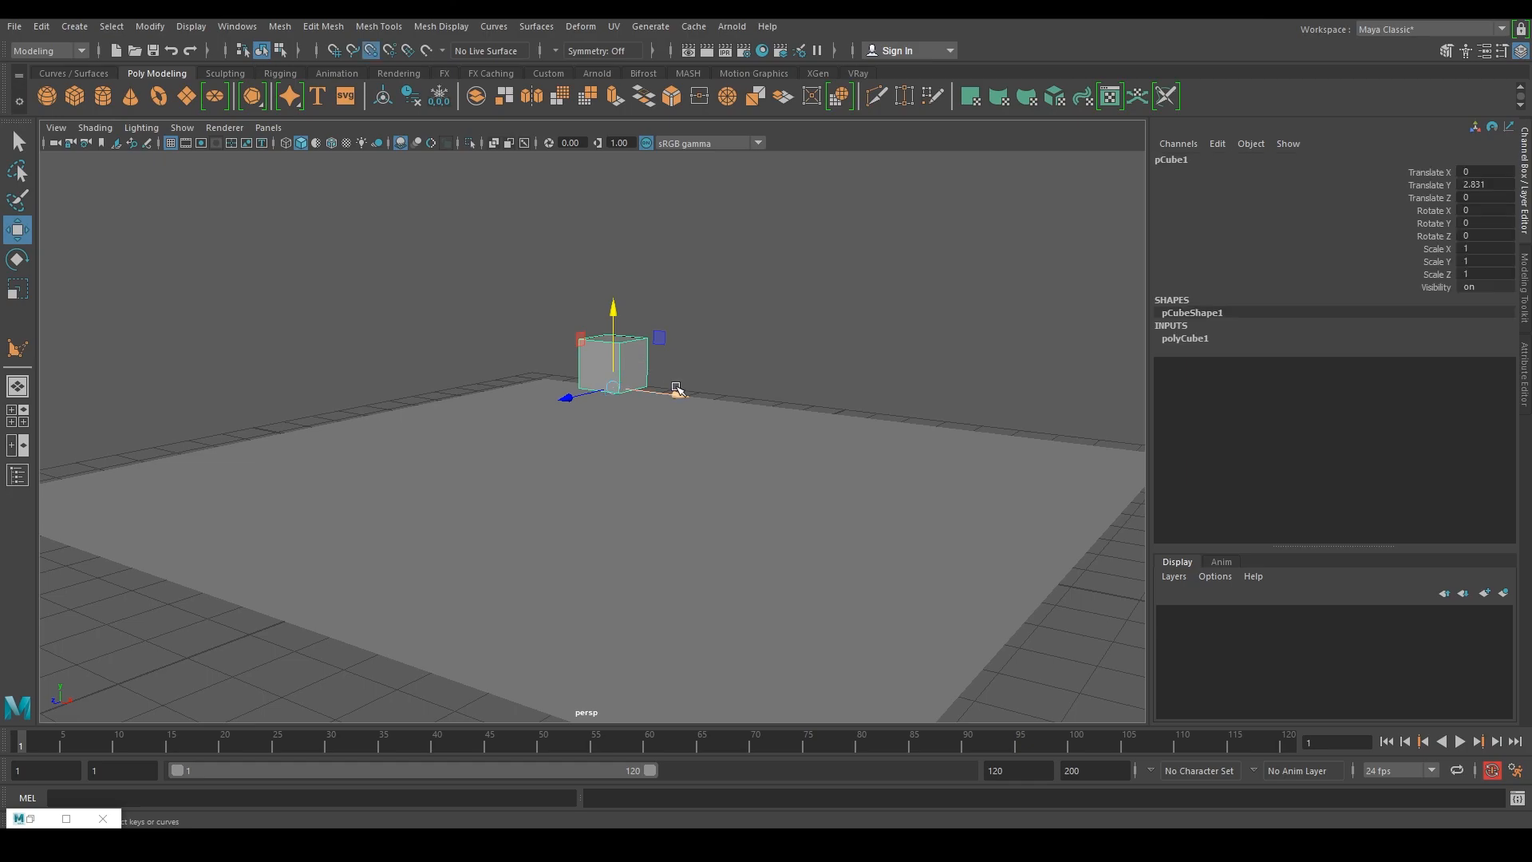
left_click_drag(613, 315, 612, 348)
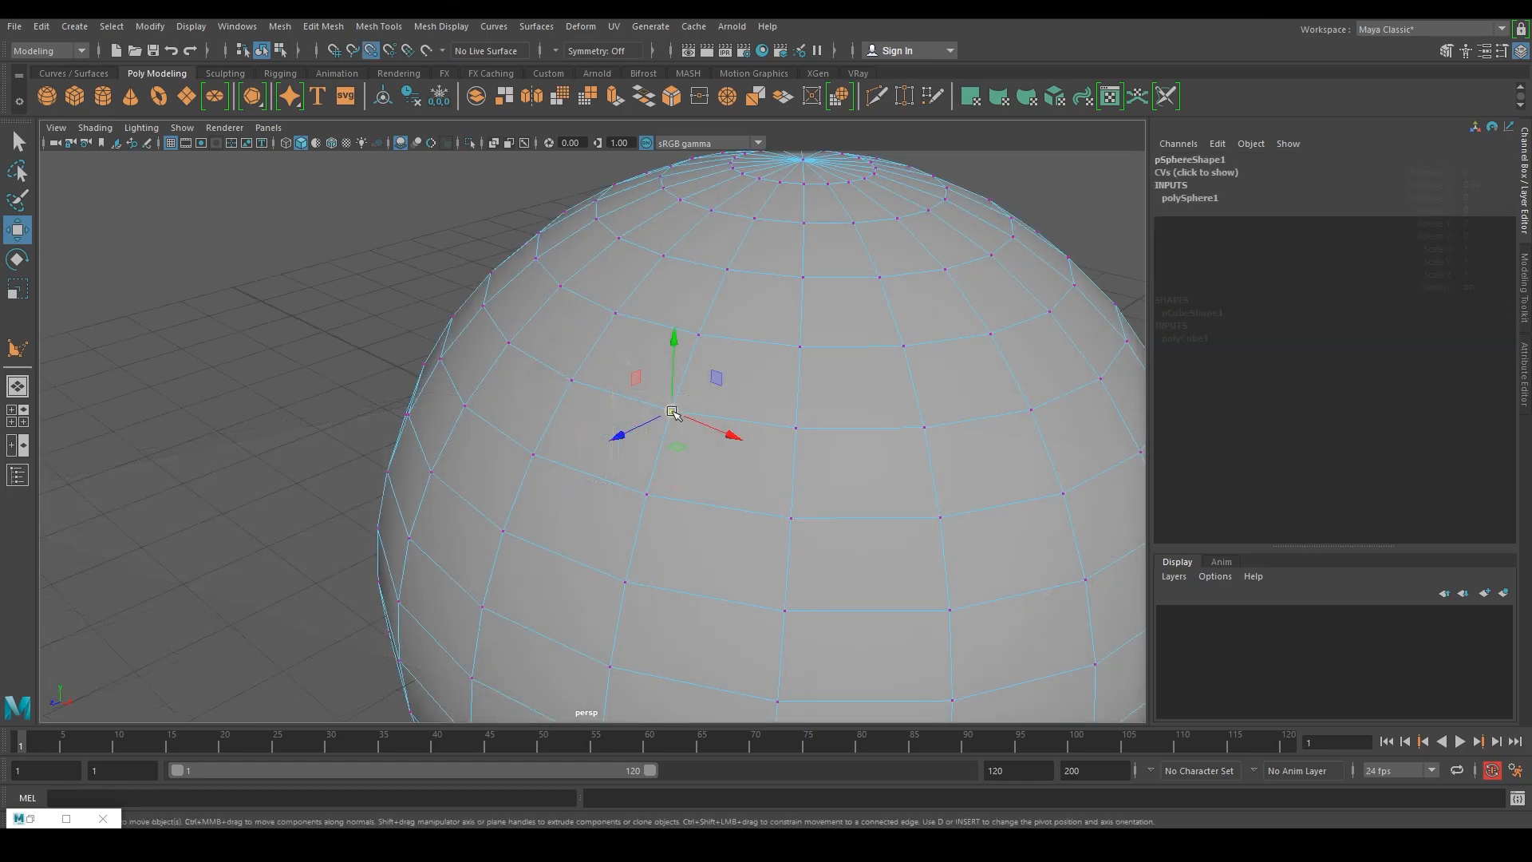
Step: Try moving a vertex on the sphere's surface, undo the move and select the adjacent vertex
left_click_drag(674, 427, 678, 399)
key("ctrl+z")
left_click(572, 383)
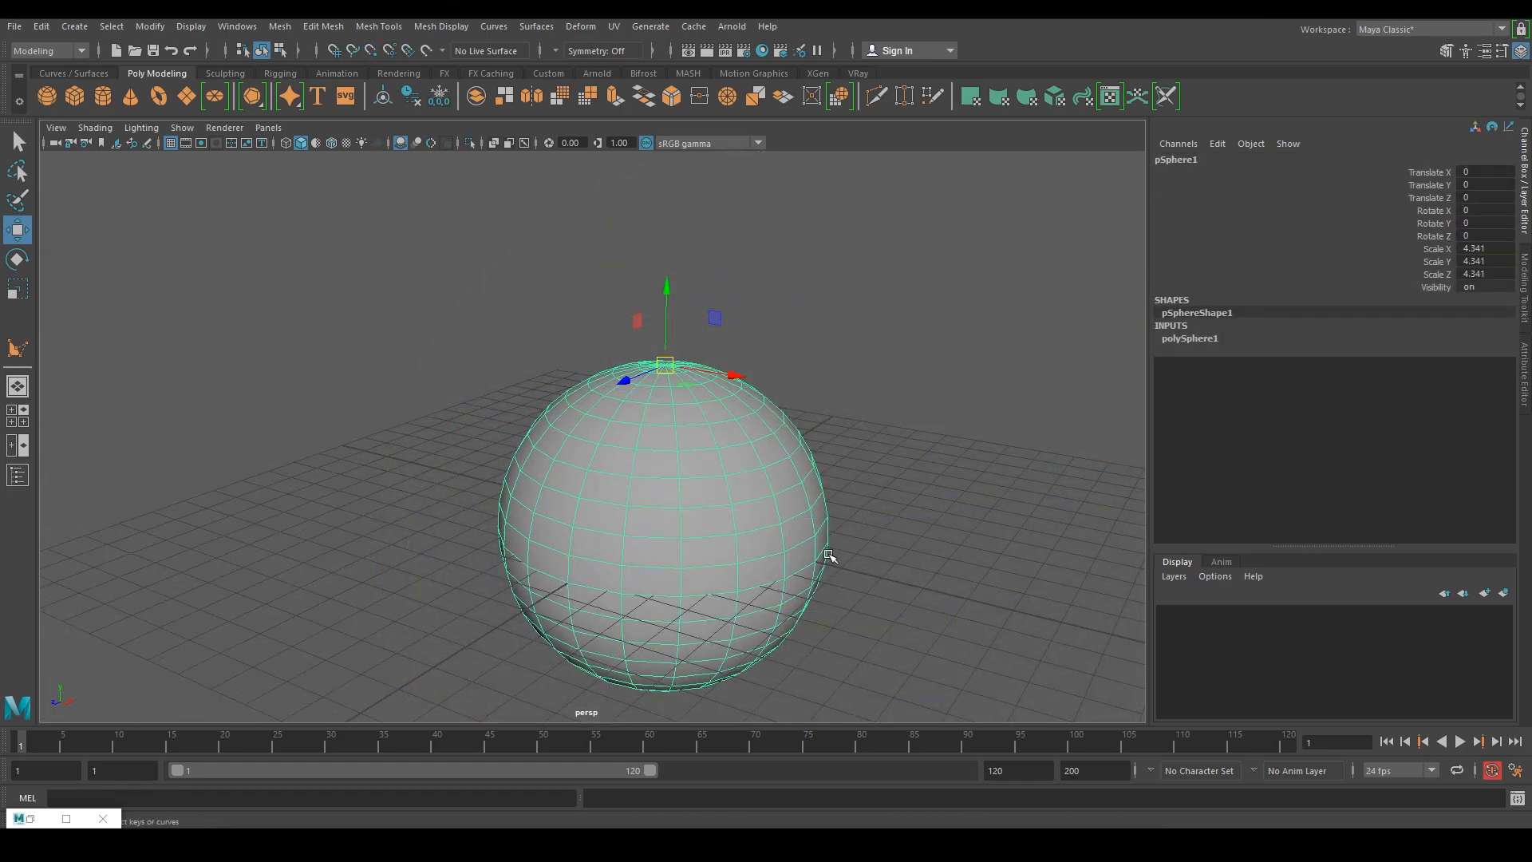
Step: Rotate the sphere with the Rotate tool around its pivot at the top vertex
key("e")
left_click_drag(726, 349, 726, 274)
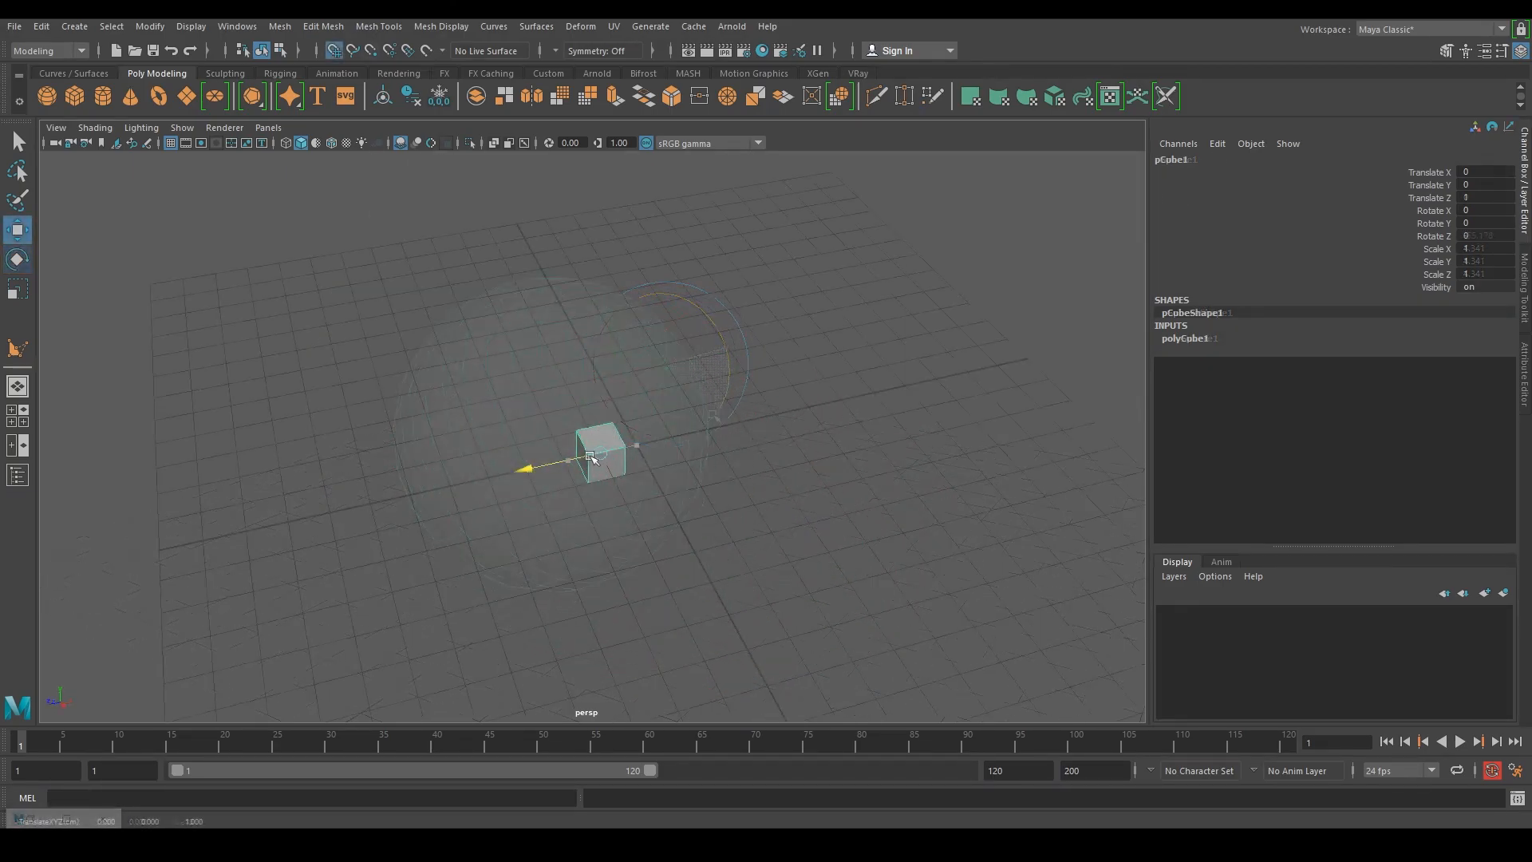
Step: Slide the cube along the Z axis with grid snapping, and move it along the curve with curve snapping
left_click_drag(595, 459, 763, 421)
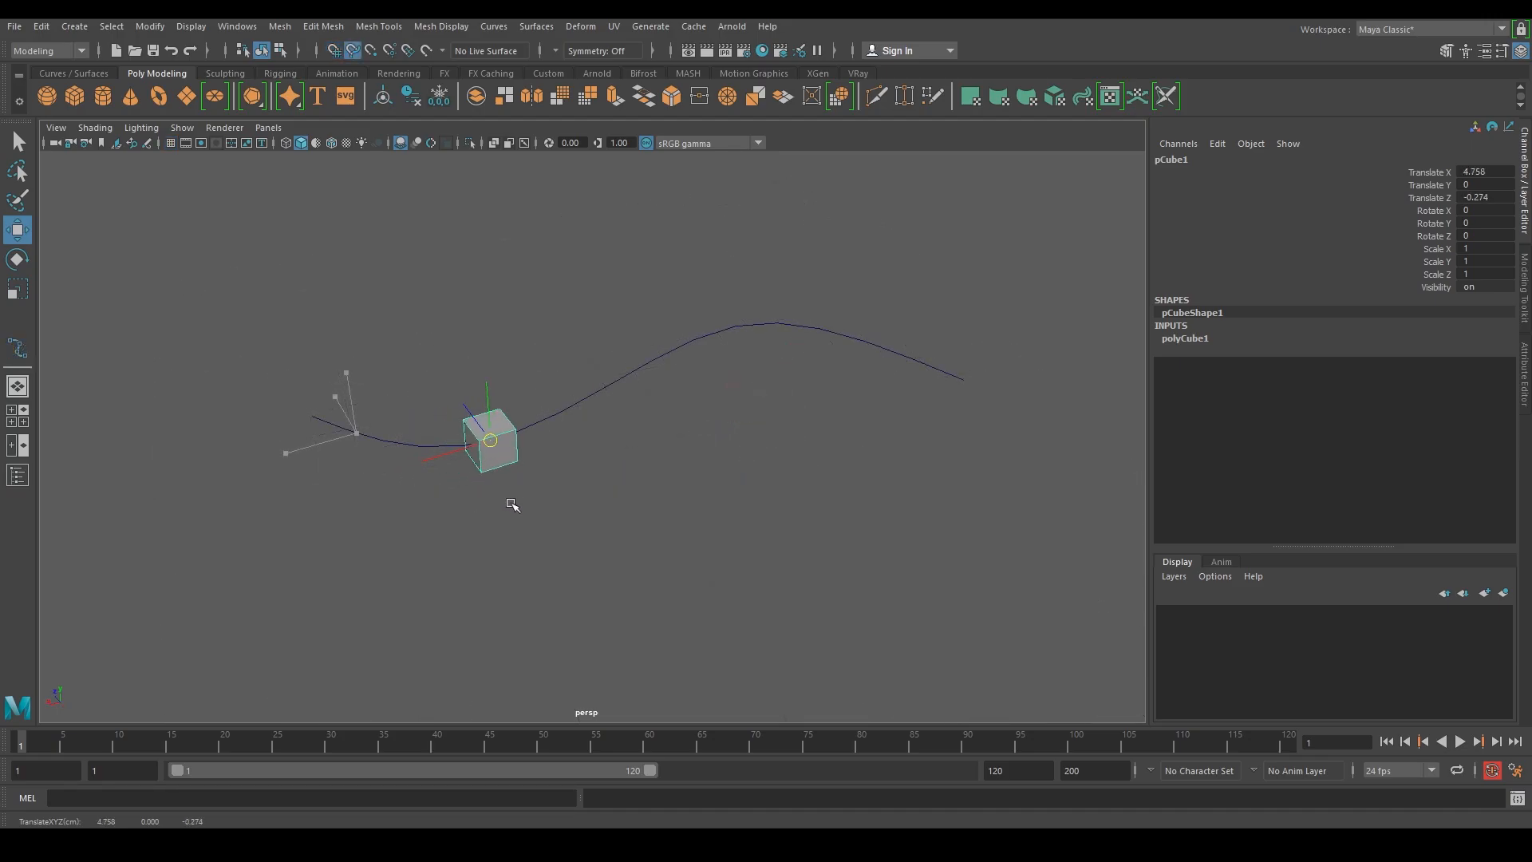
left_click_drag(512, 505, 661, 407)
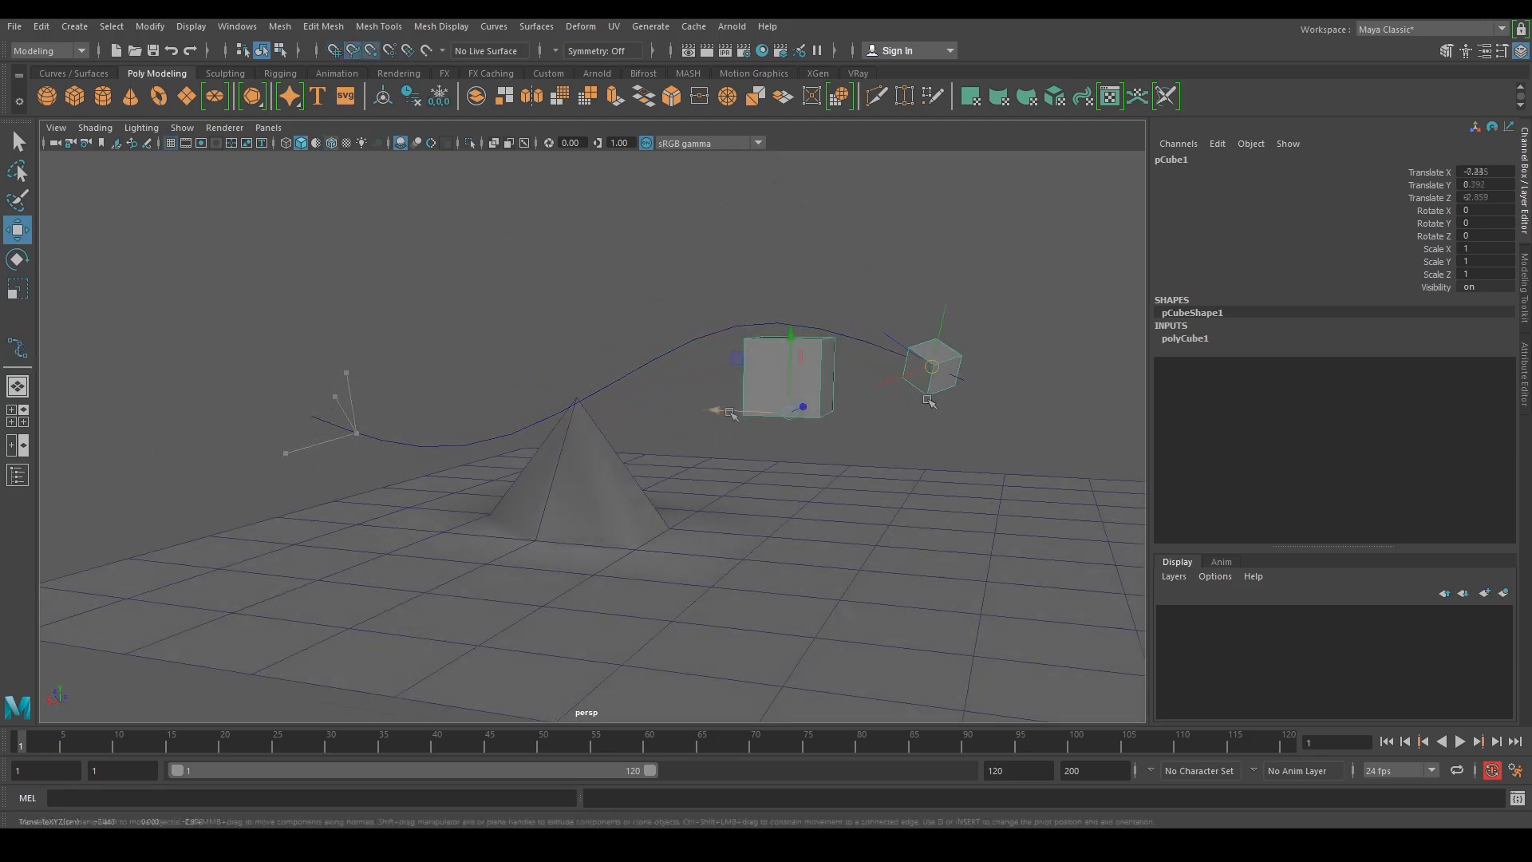
Step: Move the cube horizontally to the tip of the cone shape, and slide it back along the grid axis
left_click_drag(796, 403, 591, 403)
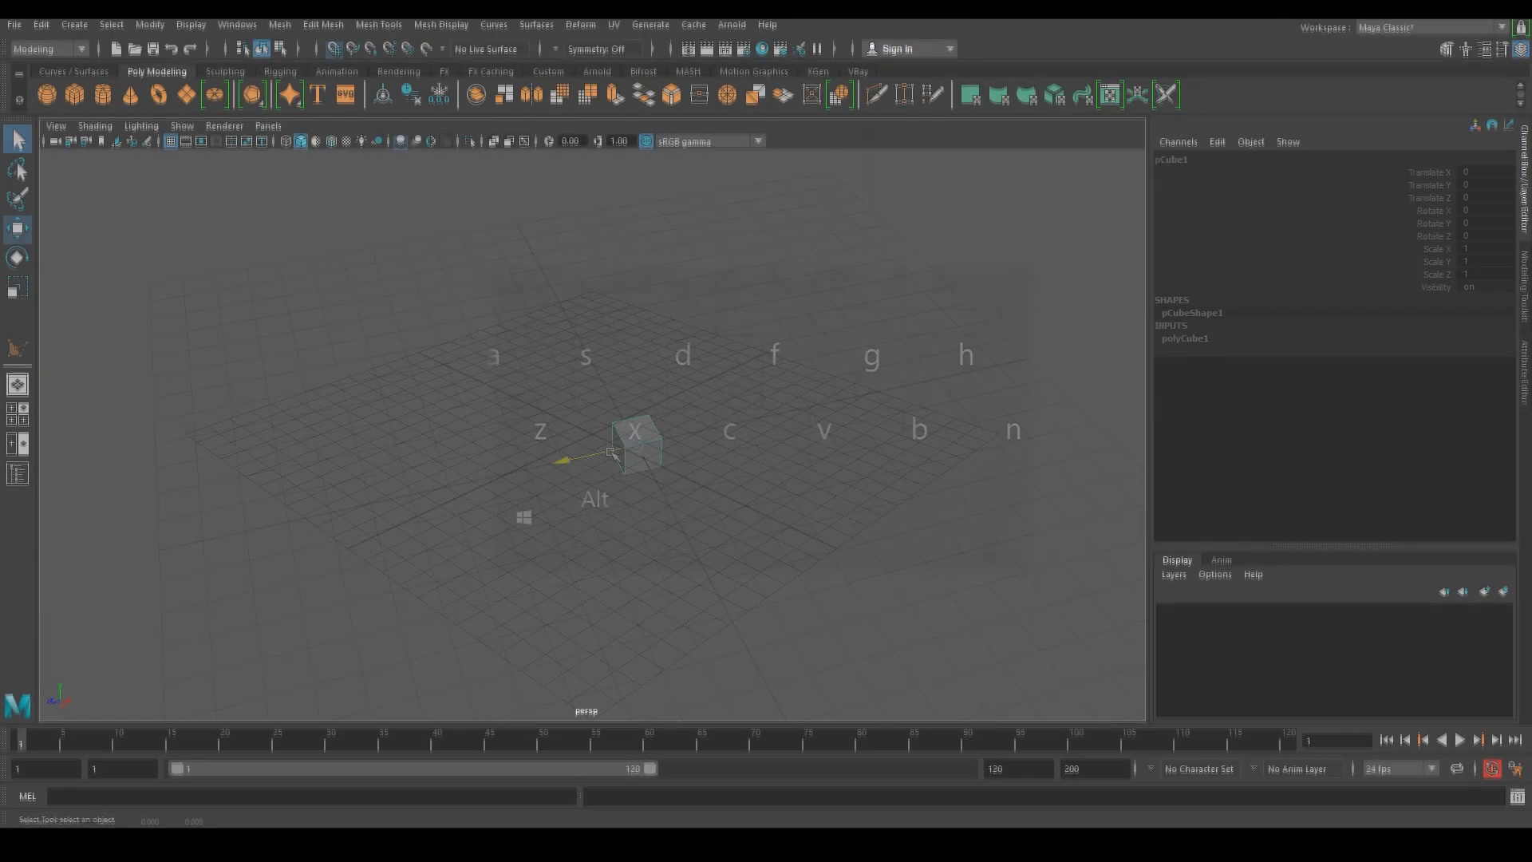
left_click_drag(640, 438, 757, 401)
Step: Open the Preferences and examine the general Settings category
left_click(237, 26)
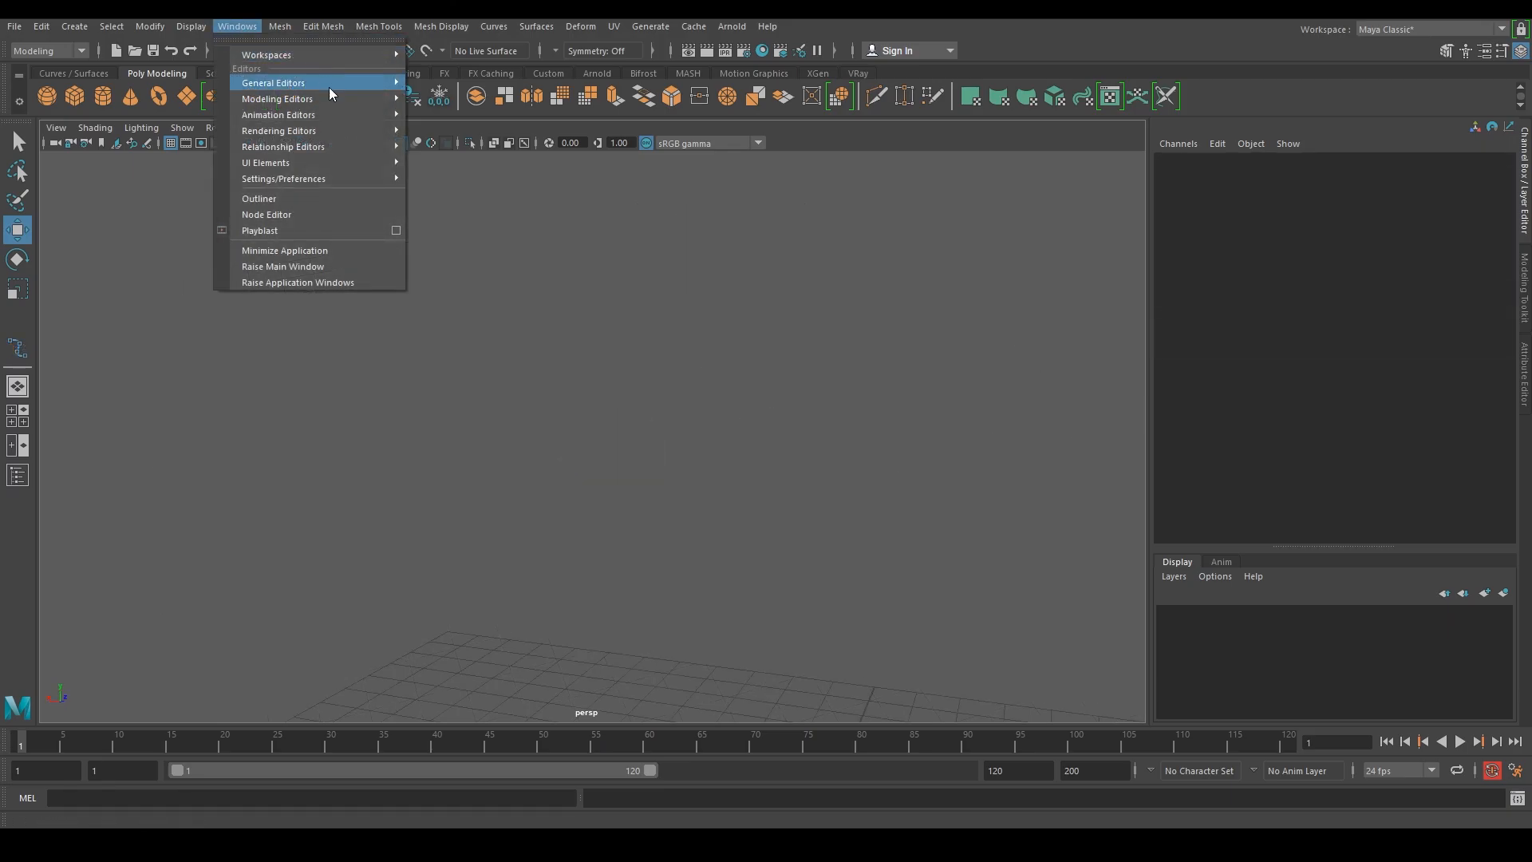
mouse_move(346, 179)
left_click(447, 192)
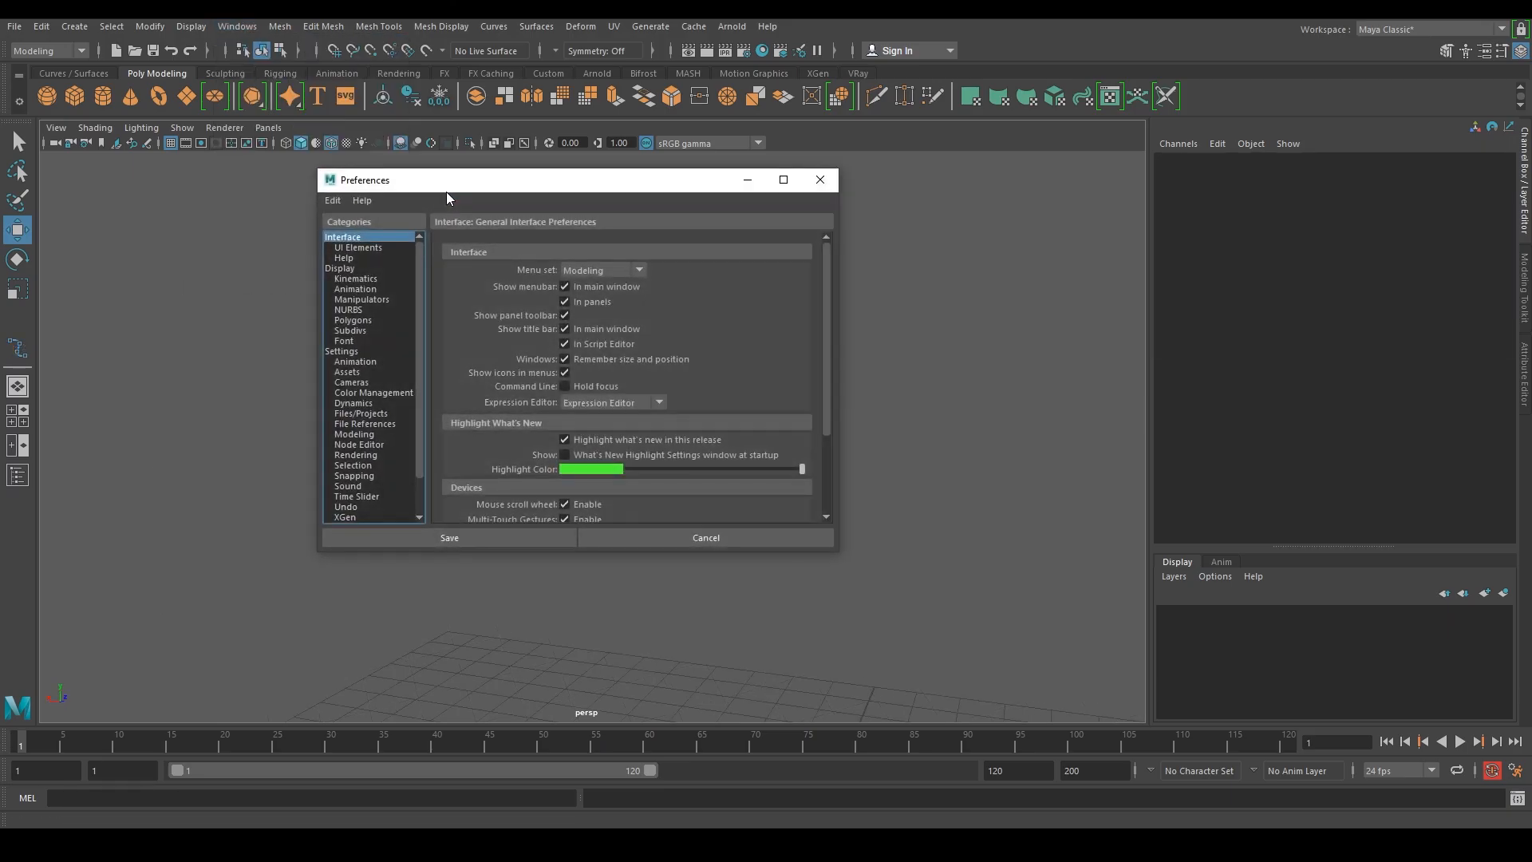
left_click(355, 352)
left_click(590, 308)
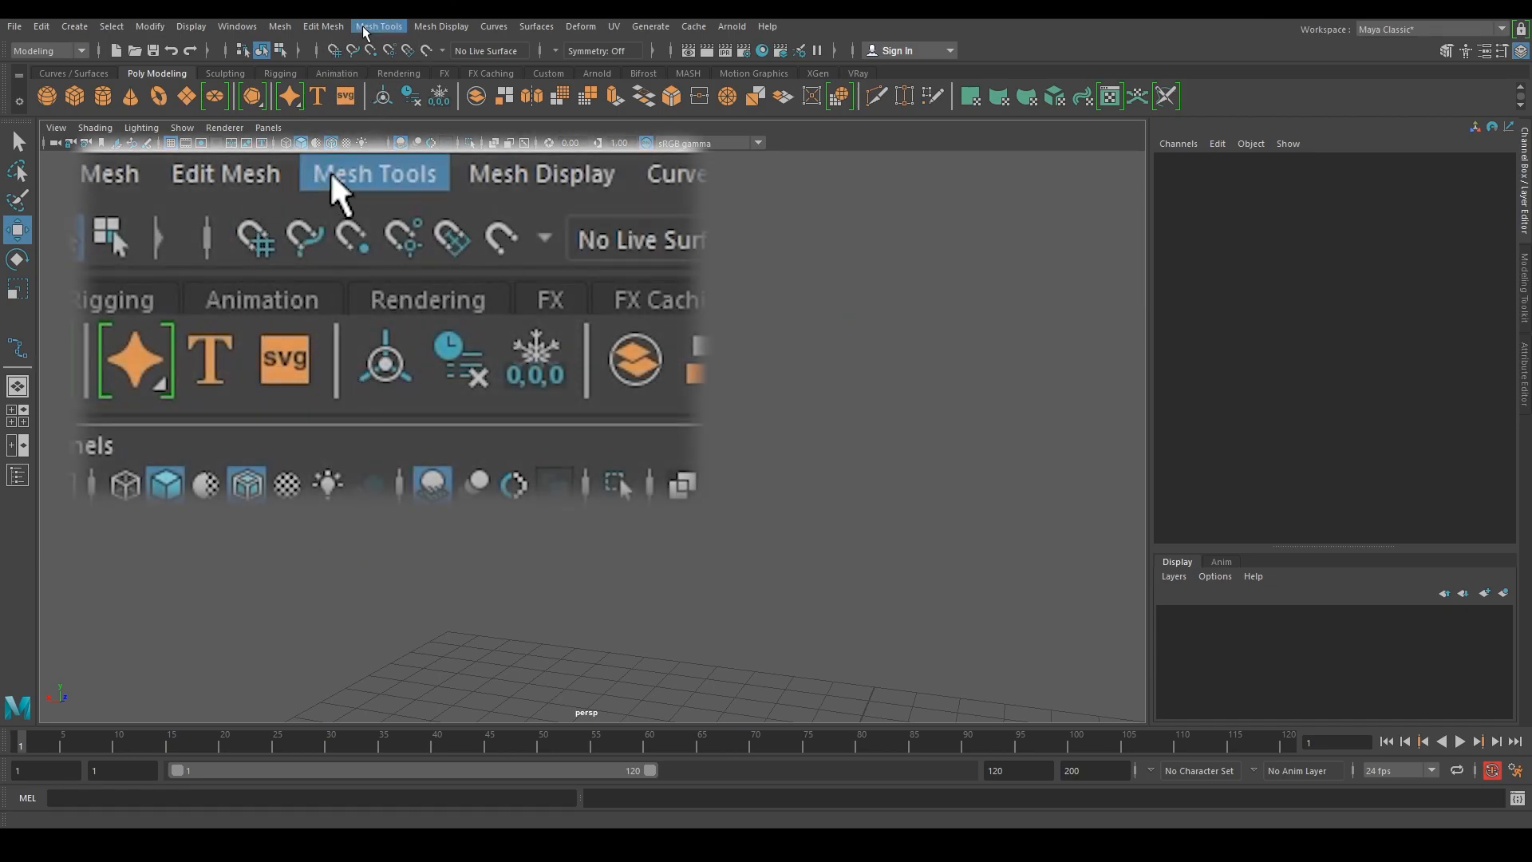
Step: Turn on persistent grid and curve snapping, and move the cube along the curve
left_click(334, 50)
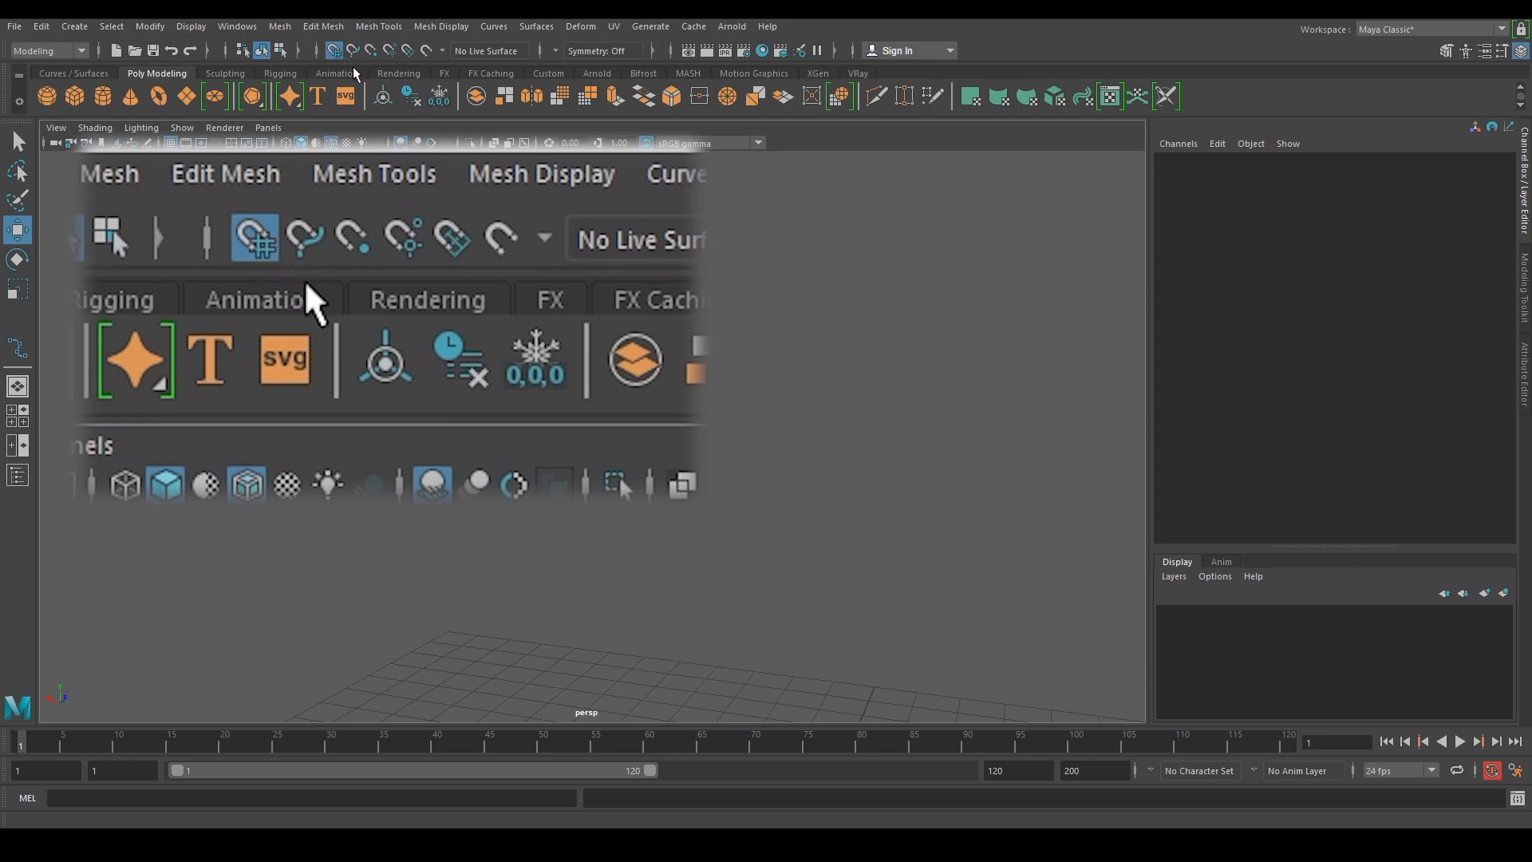
left_click(352, 51)
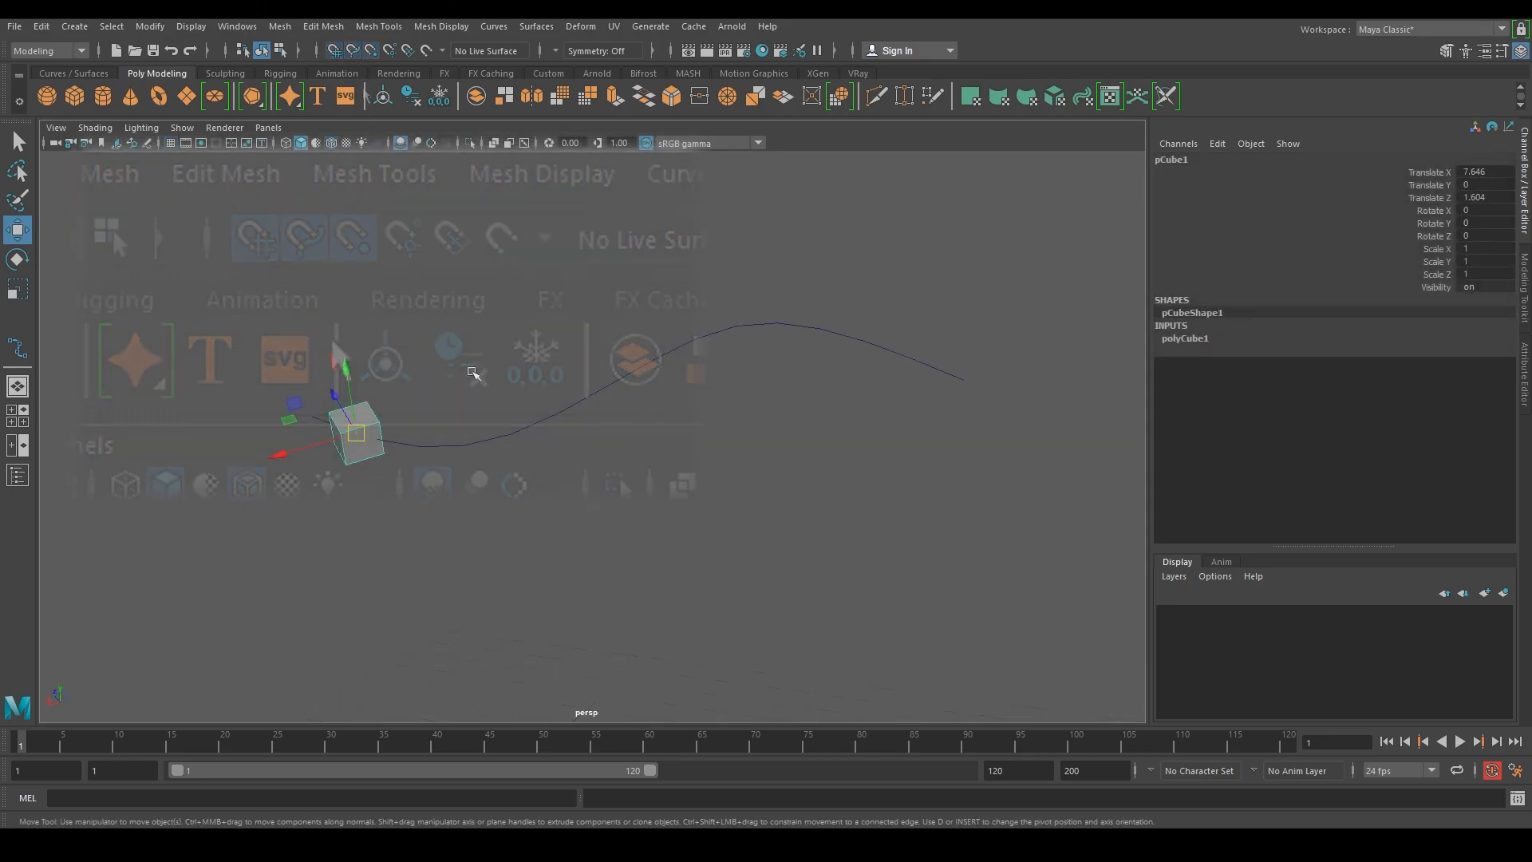
left_click_drag(405, 448, 373, 447)
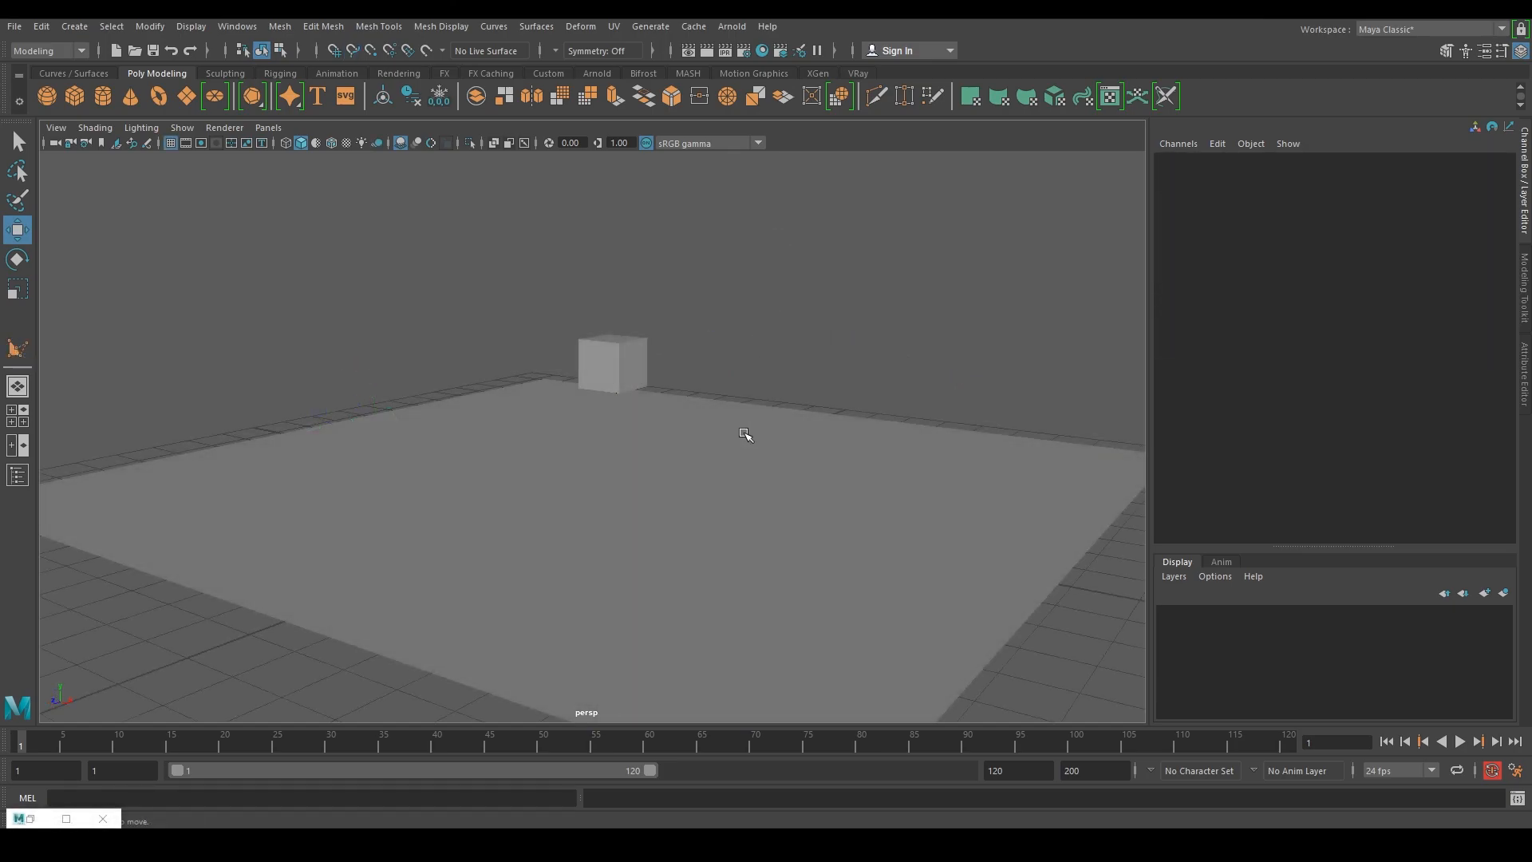
Step: Select the cube above the plane and lower it to about 0.94 in Translate Y while vertex snapping is active
left_click(638, 360)
key("v")
left_click_drag(612, 313, 615, 362)
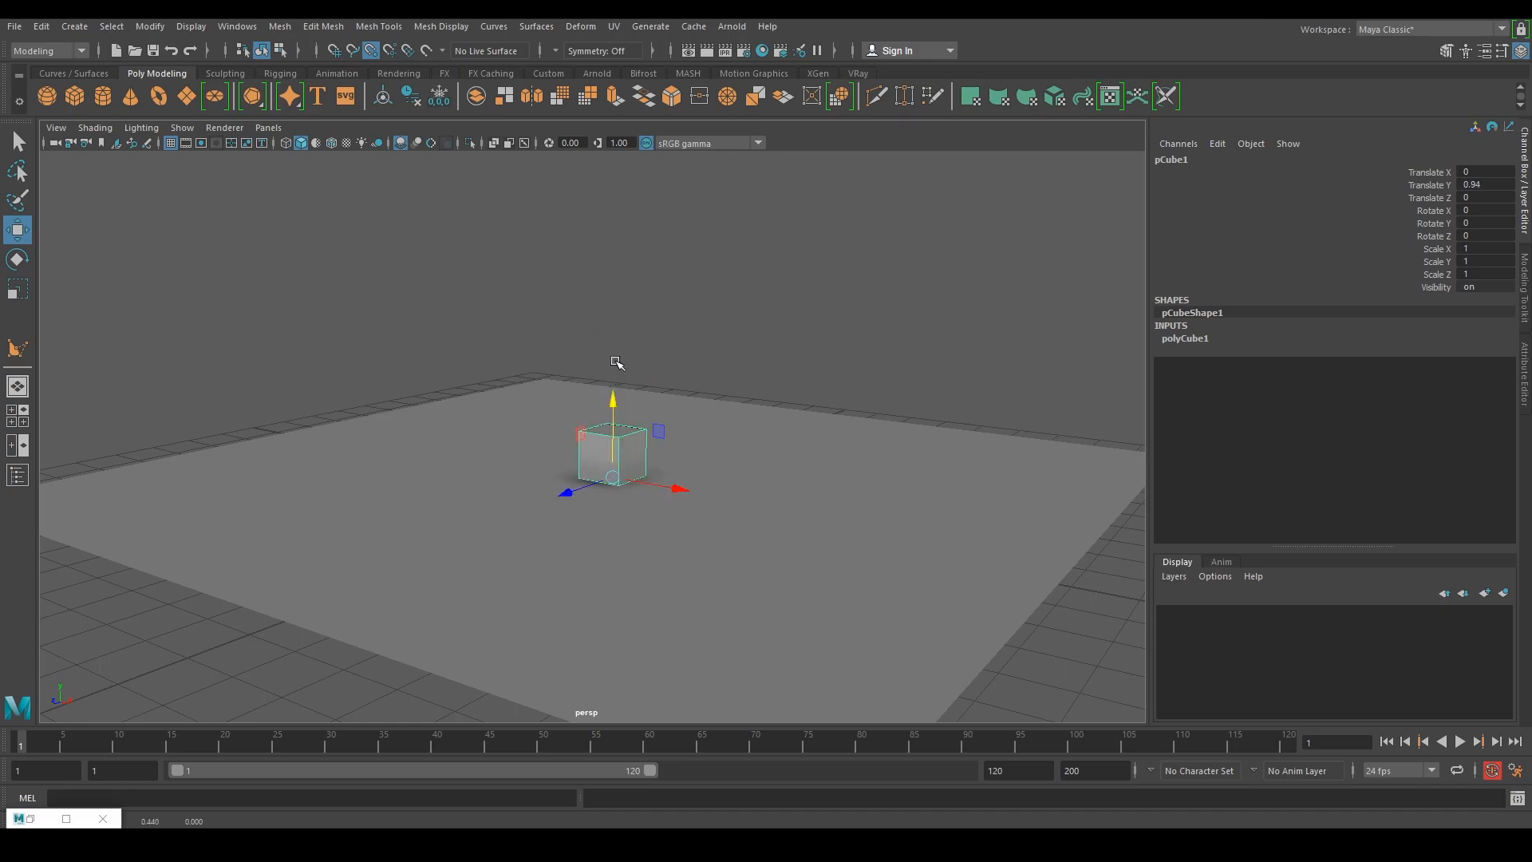
Step: Select the cube above the plane, grid-snap it down to Translate Y 0, and vertex-snap it toward the plane's corner
left_click(767, 364)
left_click_drag(702, 470, 670, 476, "alt")
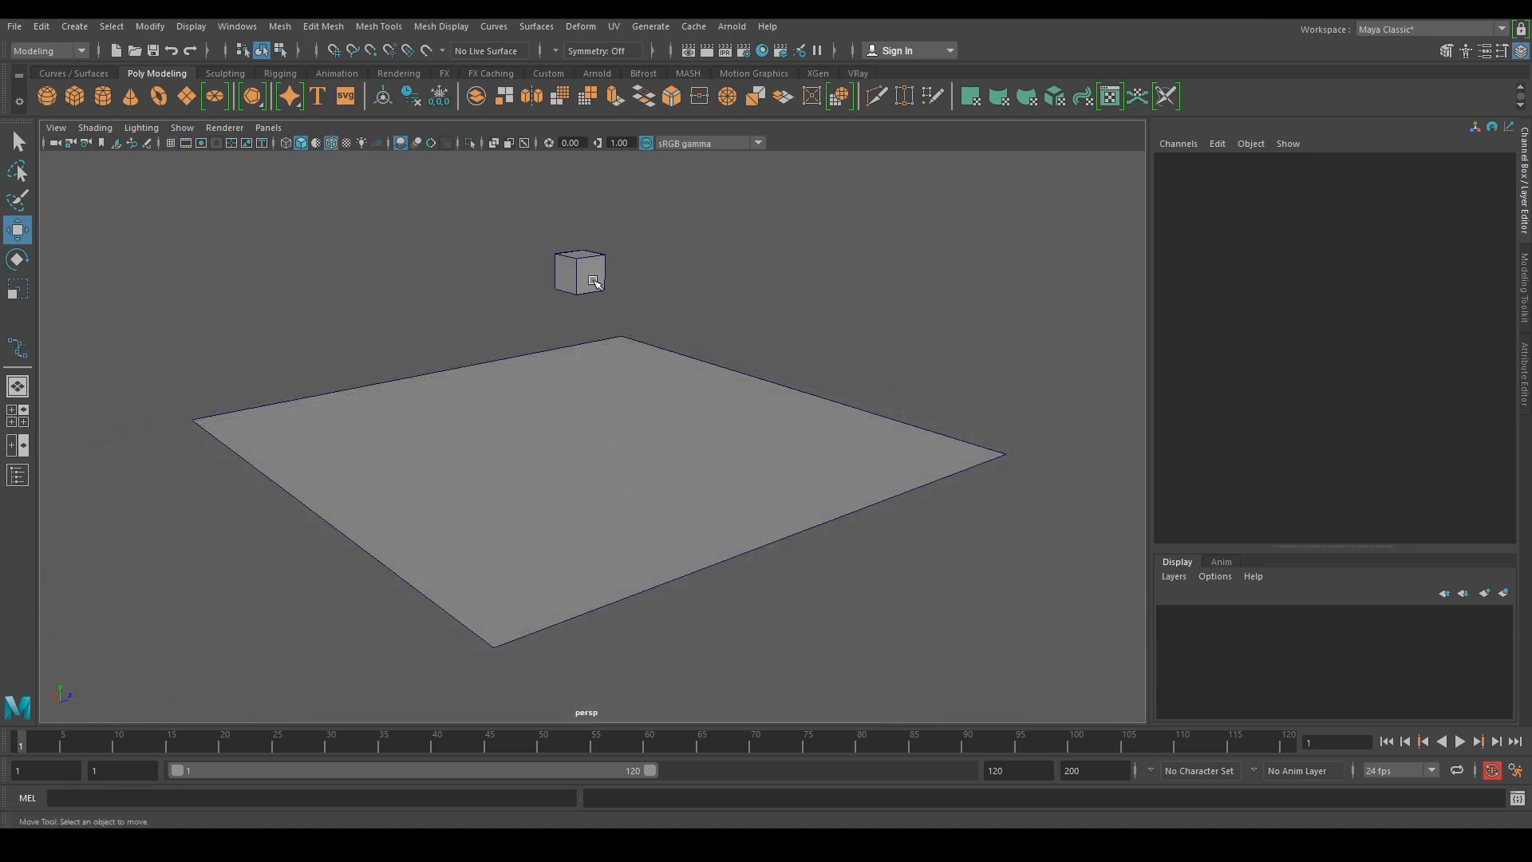
left_click(594, 282)
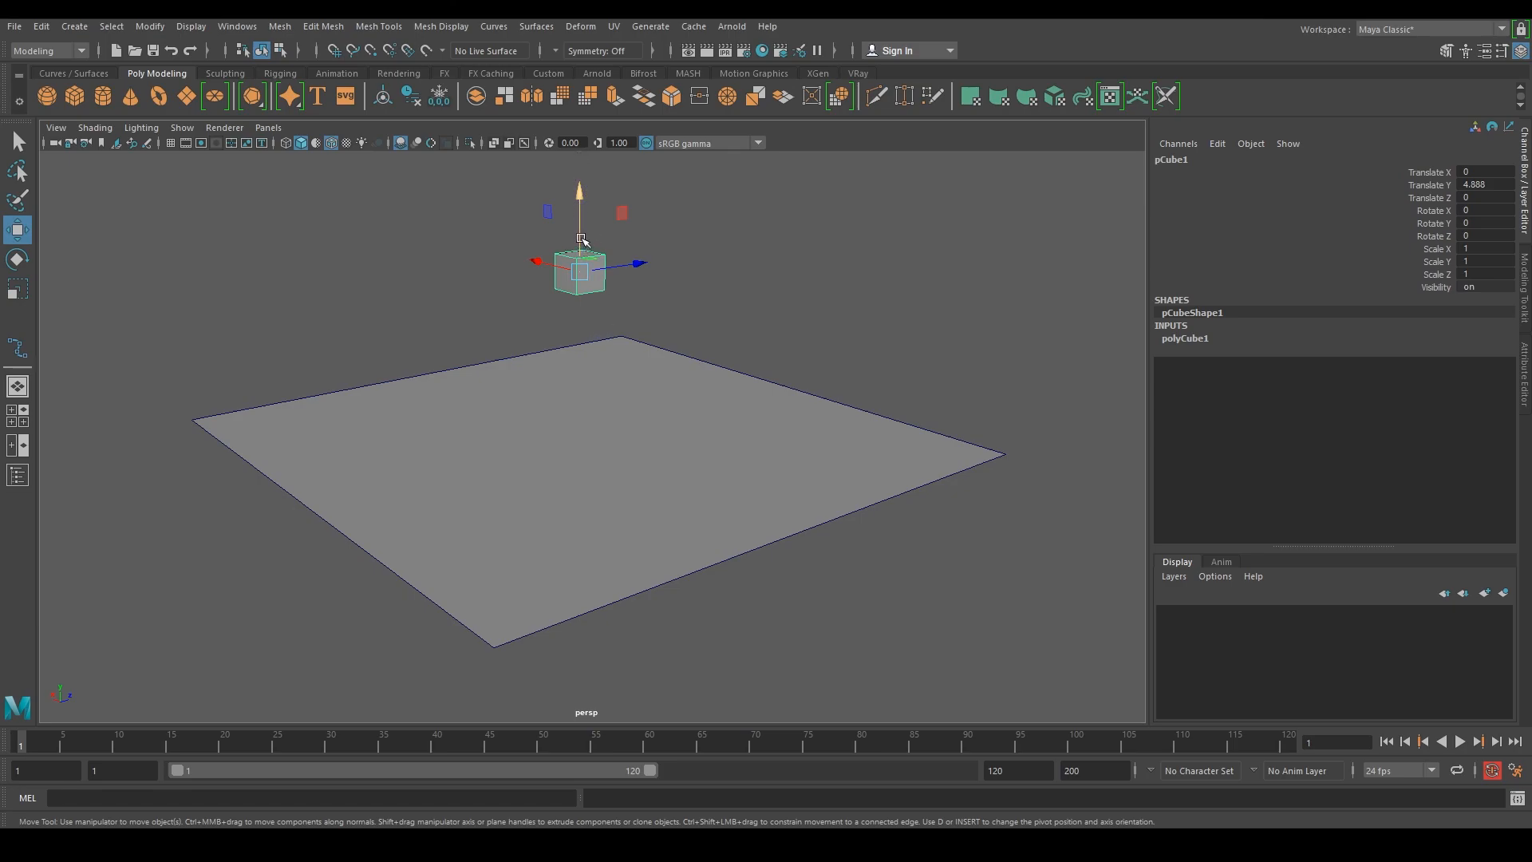
key("x")
left_click_drag(581, 192, 577, 202)
left_click_drag(575, 432, 577, 434)
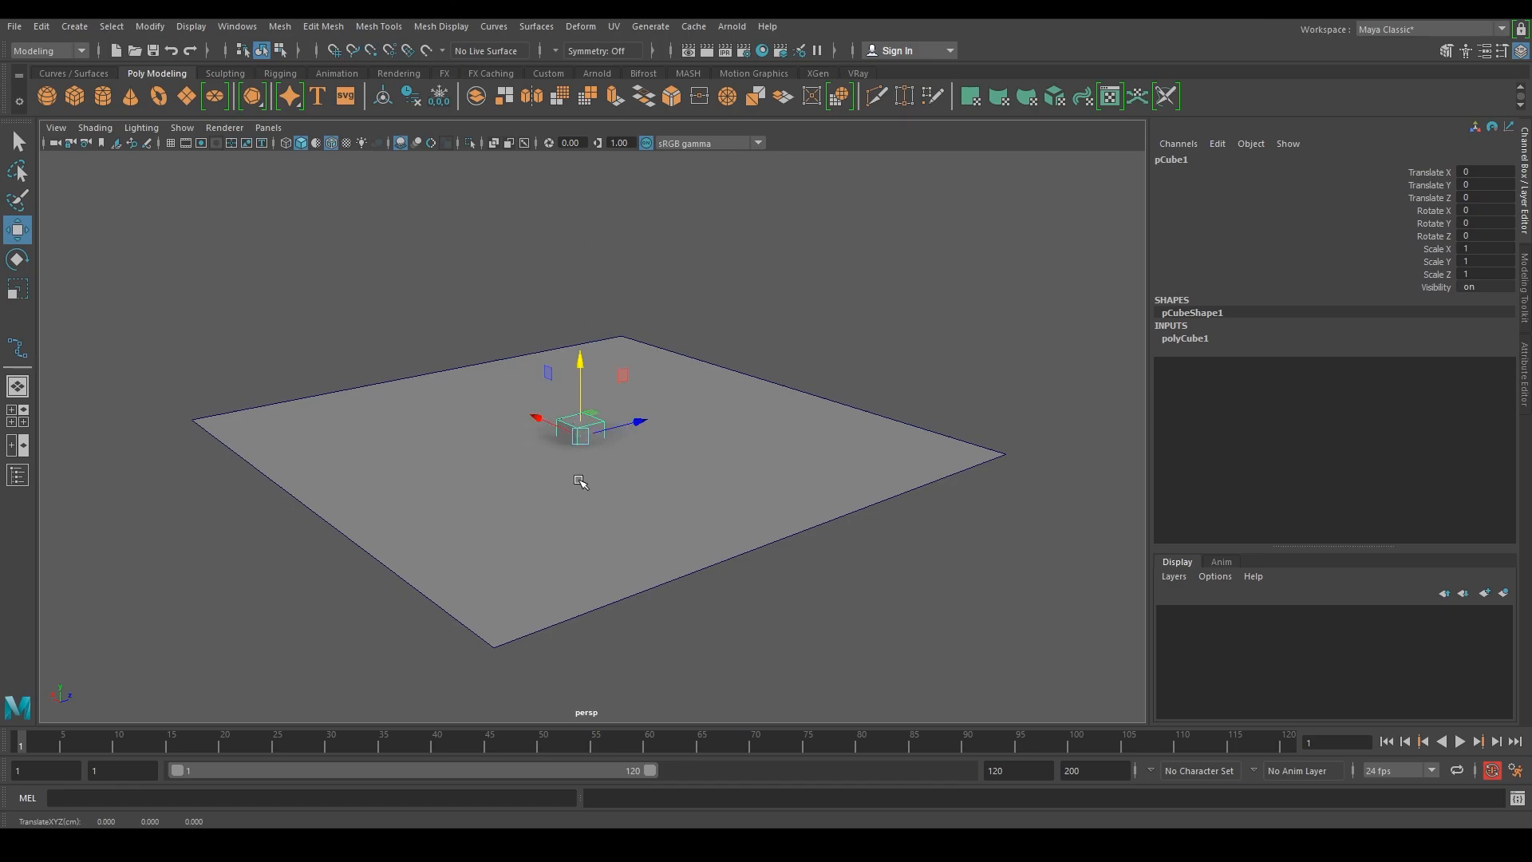
key("v")
left_click_drag(581, 388, 1033, 454)
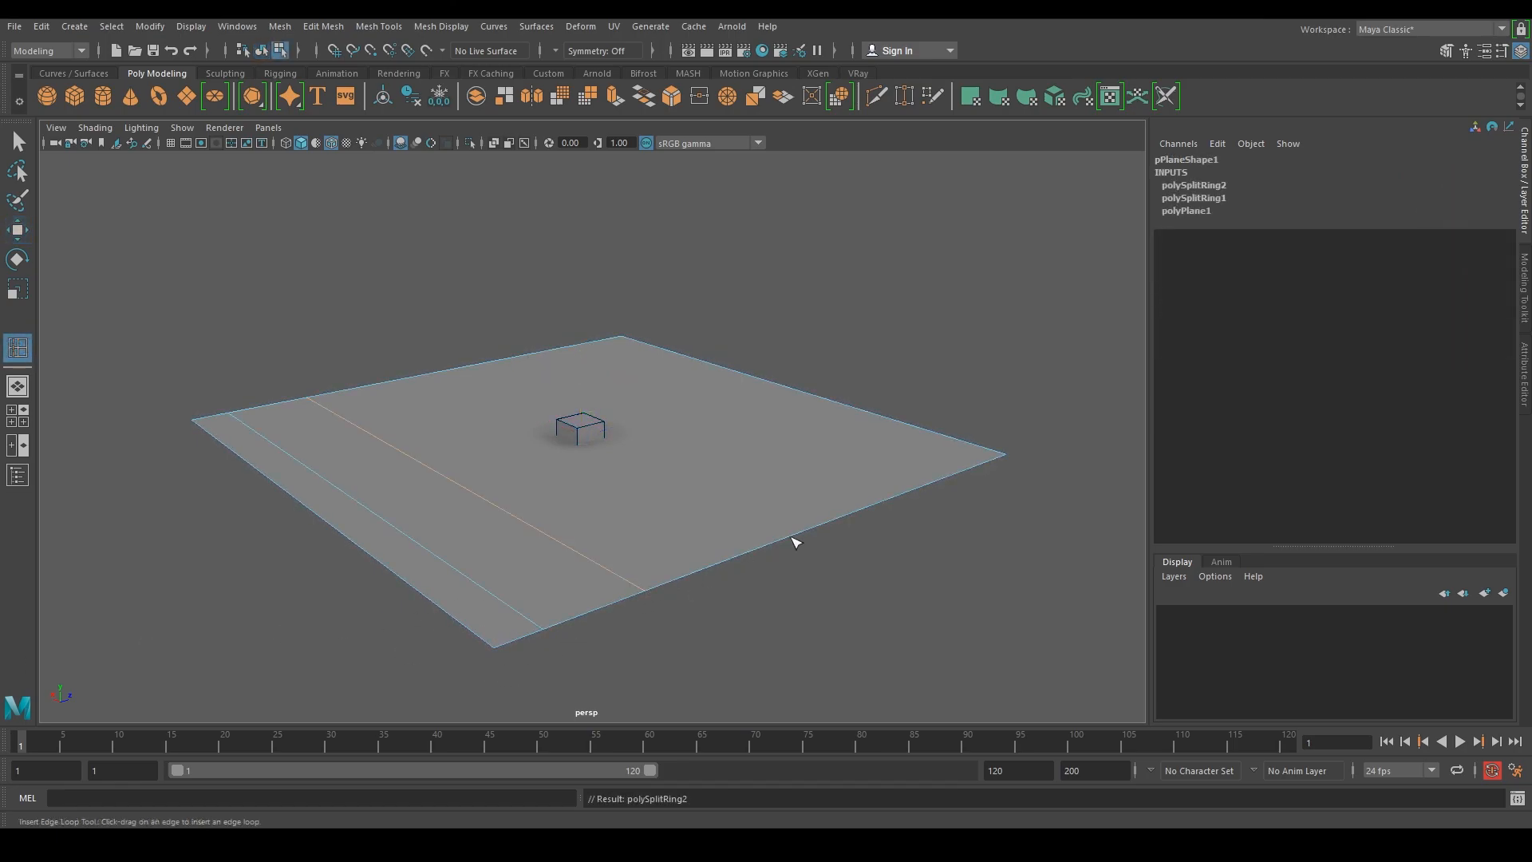
Step: Insert more edge loops across the plane in both directions to create vertices for snapping the cube
left_click(796, 535)
left_click(881, 501)
left_click(964, 466)
left_click(932, 431)
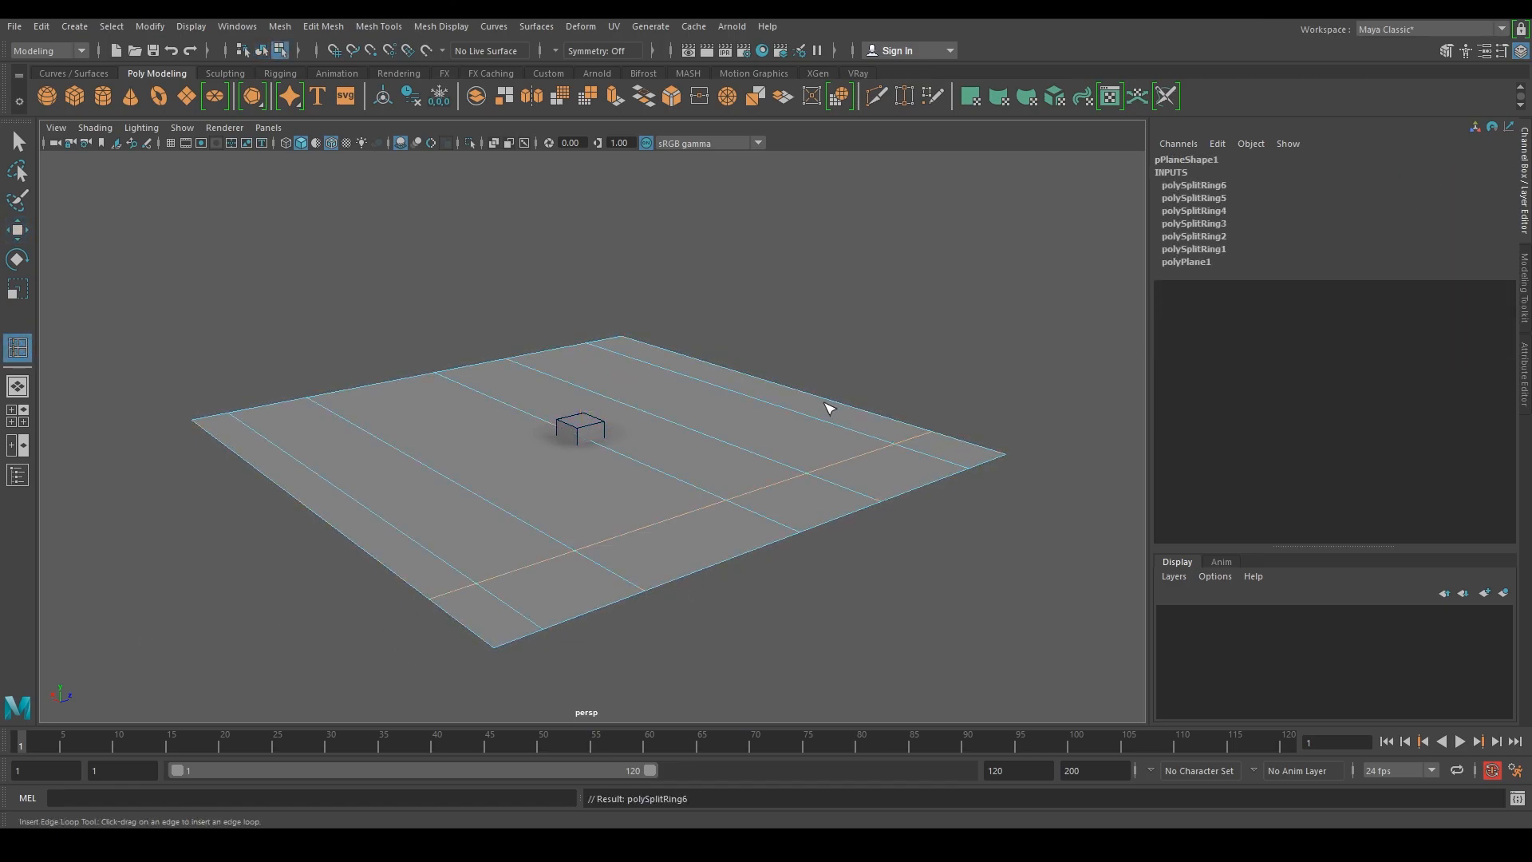
left_click(820, 397)
left_click(754, 377)
left_click_drag(613, 398, 616, 443)
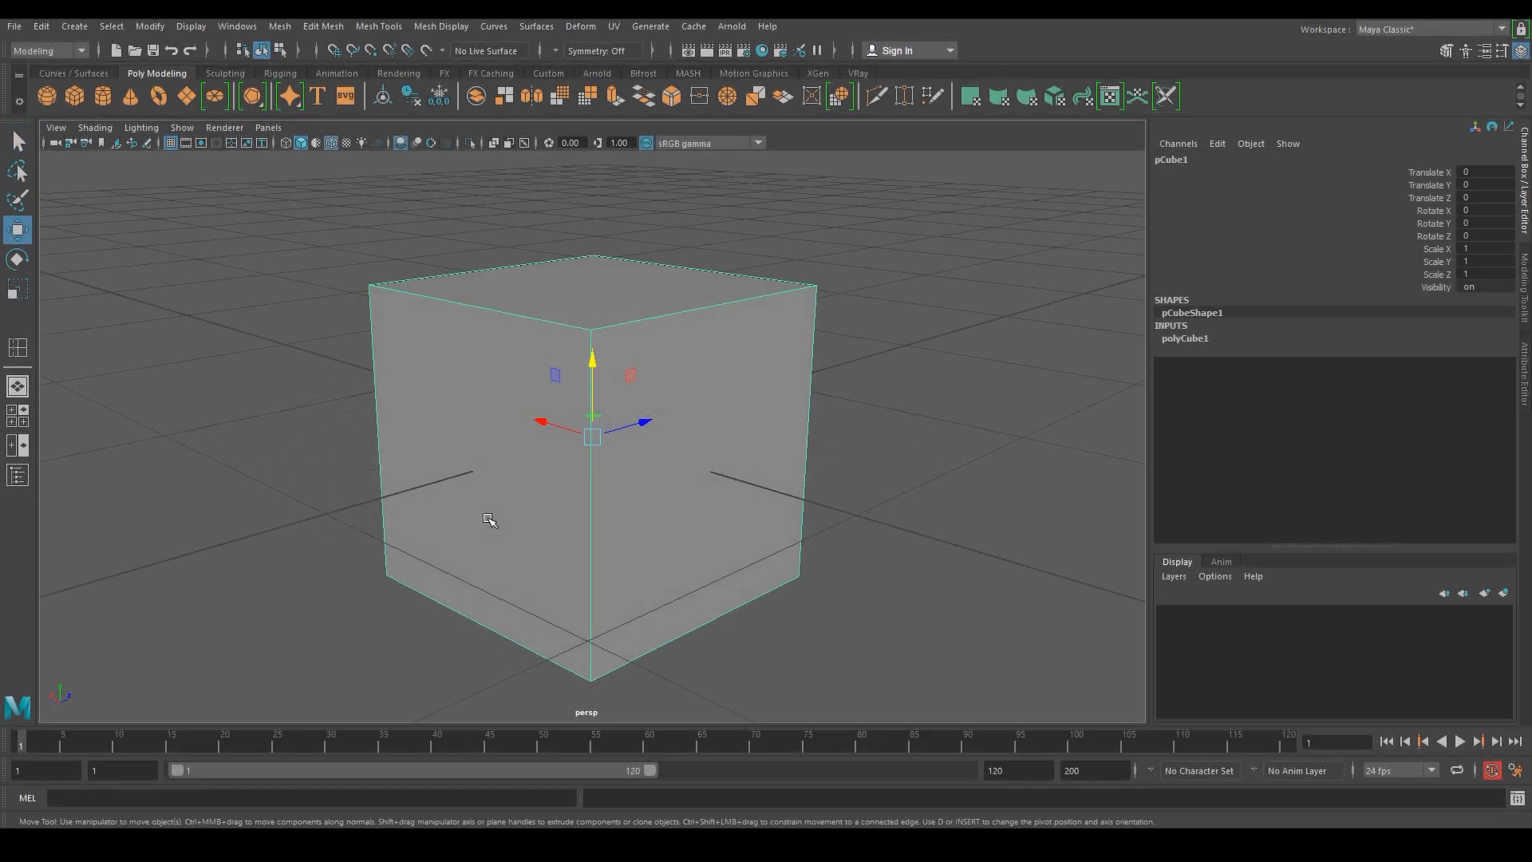
Step: Move the cube's pivot along X to a point outside the cube, and try rotating the cube around it
left_click_drag(490, 519, 384, 531, "alt")
left_click_drag(828, 484, 736, 507, "alt")
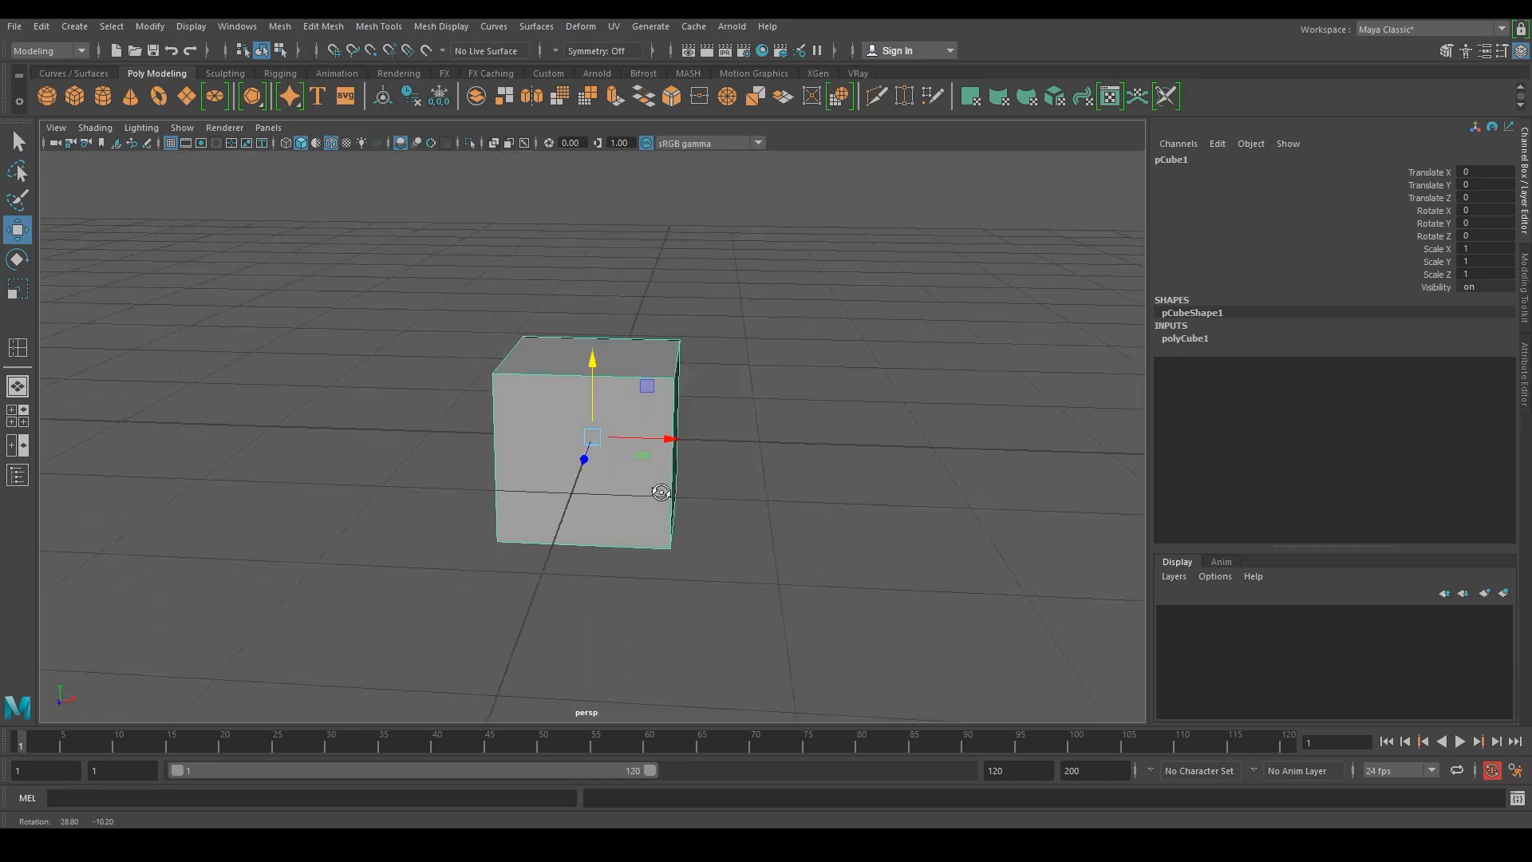
key("d")
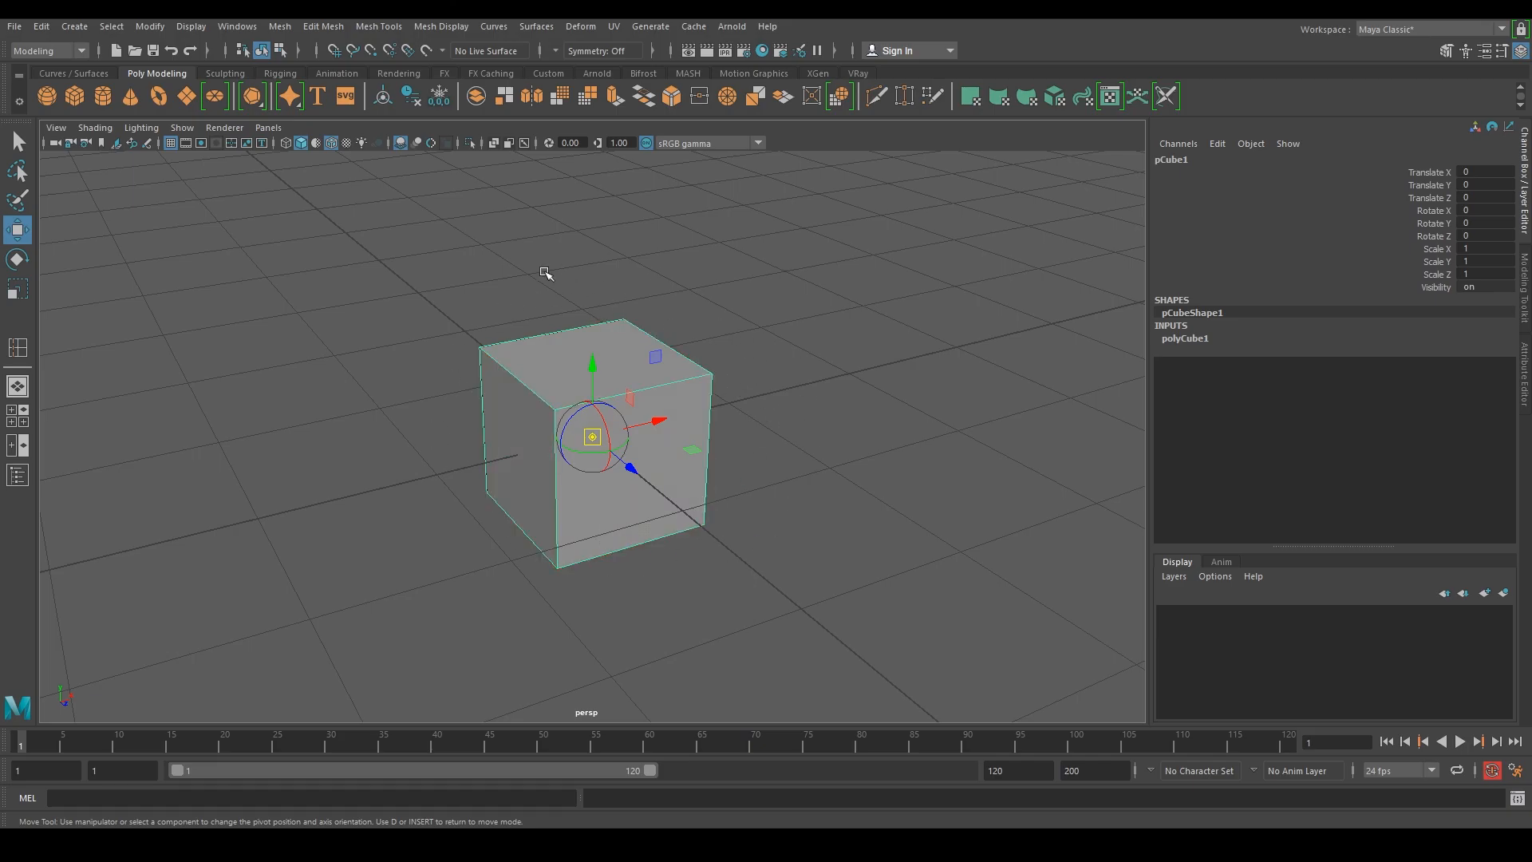
left_click_drag(658, 420, 509, 477)
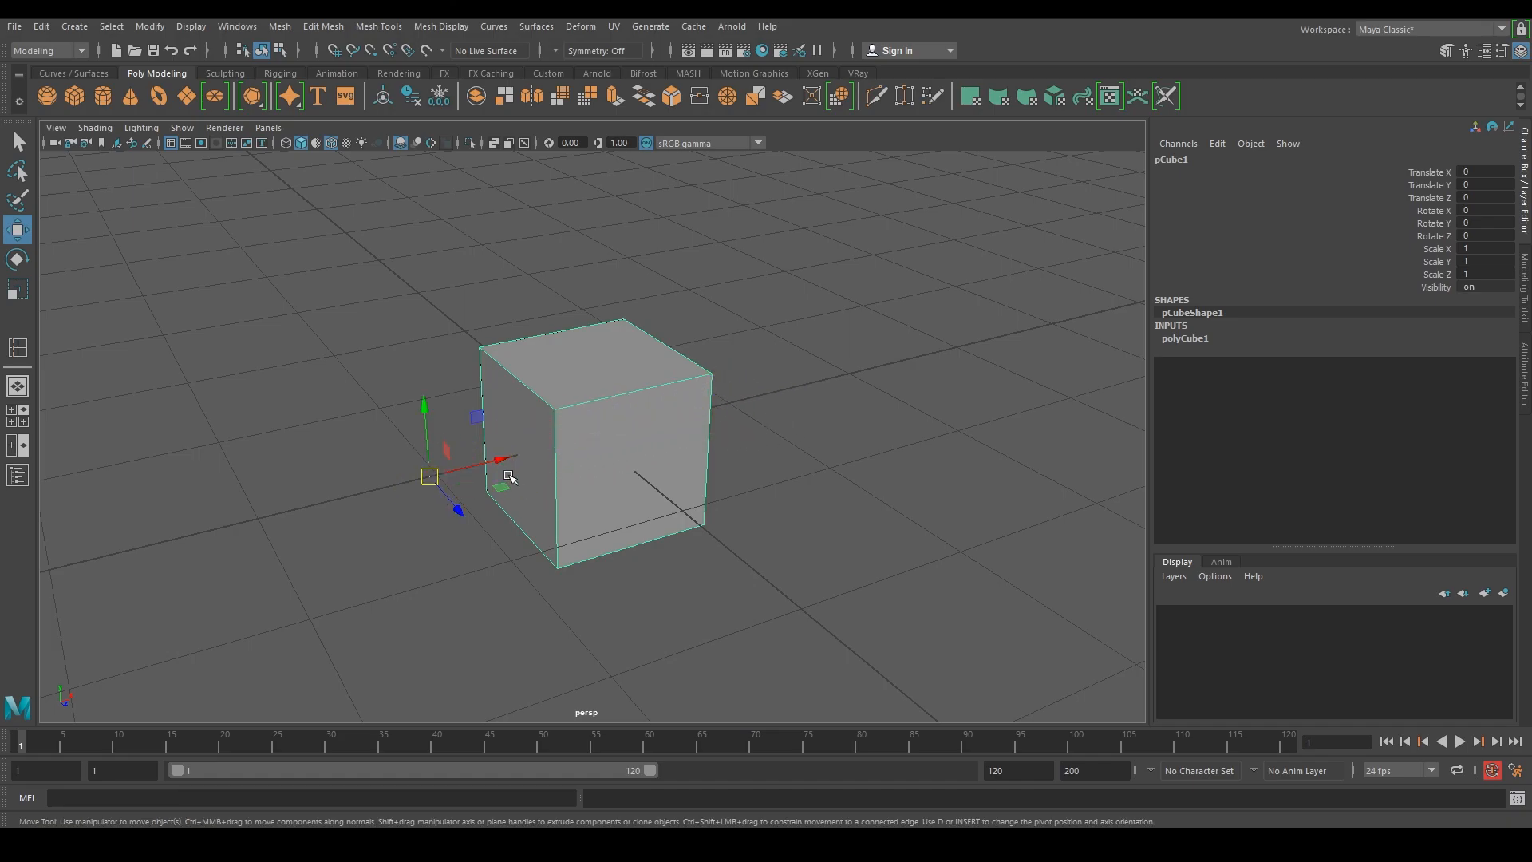
key("e")
left_click_drag(453, 418, 424, 240)
key("ctrl+z")
Step: Reposition the pivot along X so it sits above the cube, and rotate the cube around it
key("d")
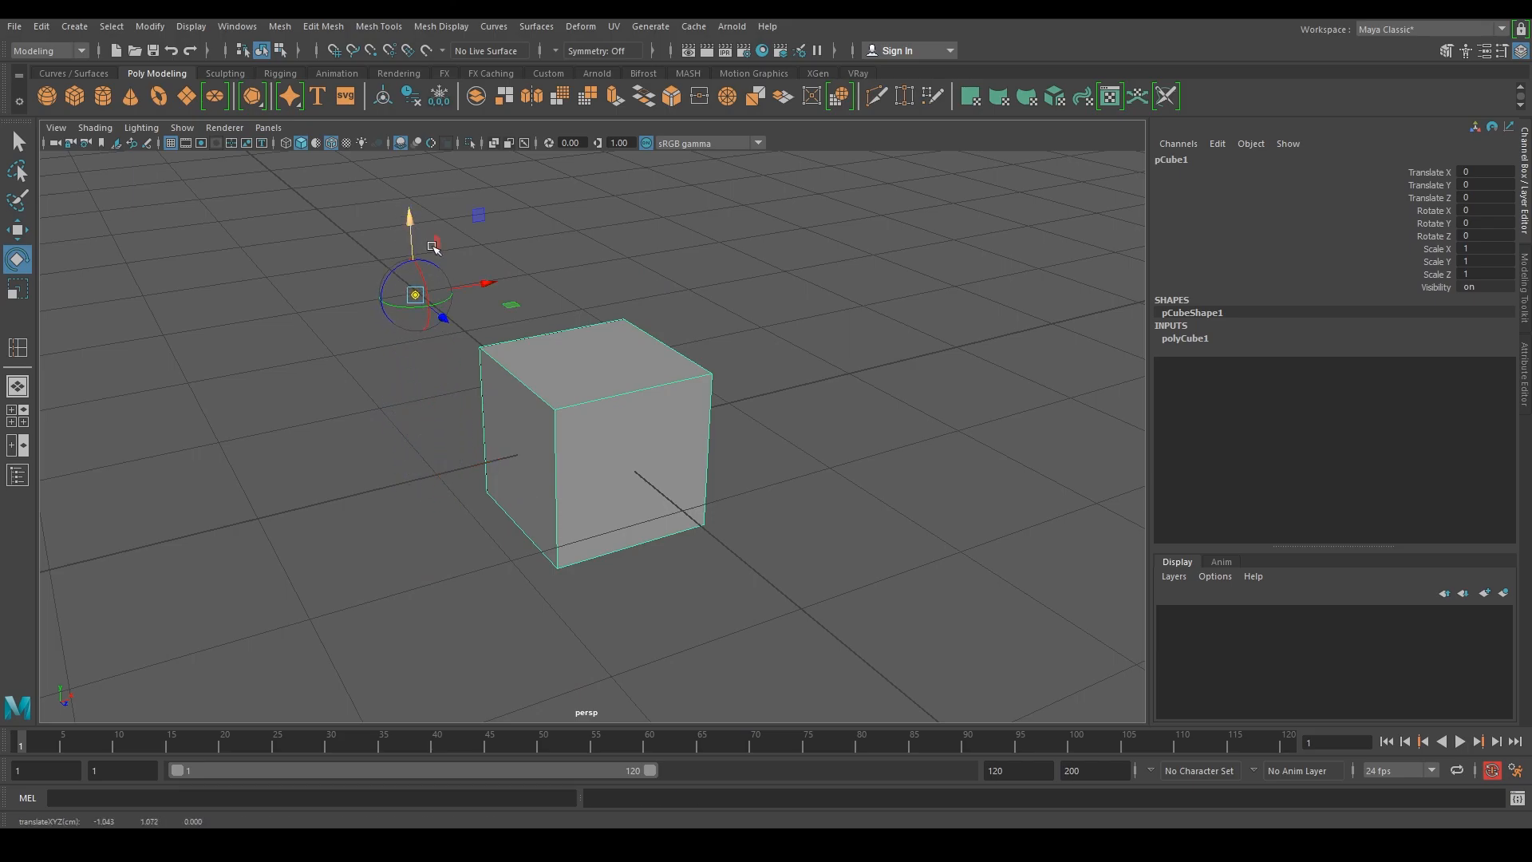
left_click_drag(487, 283, 630, 263)
key("d")
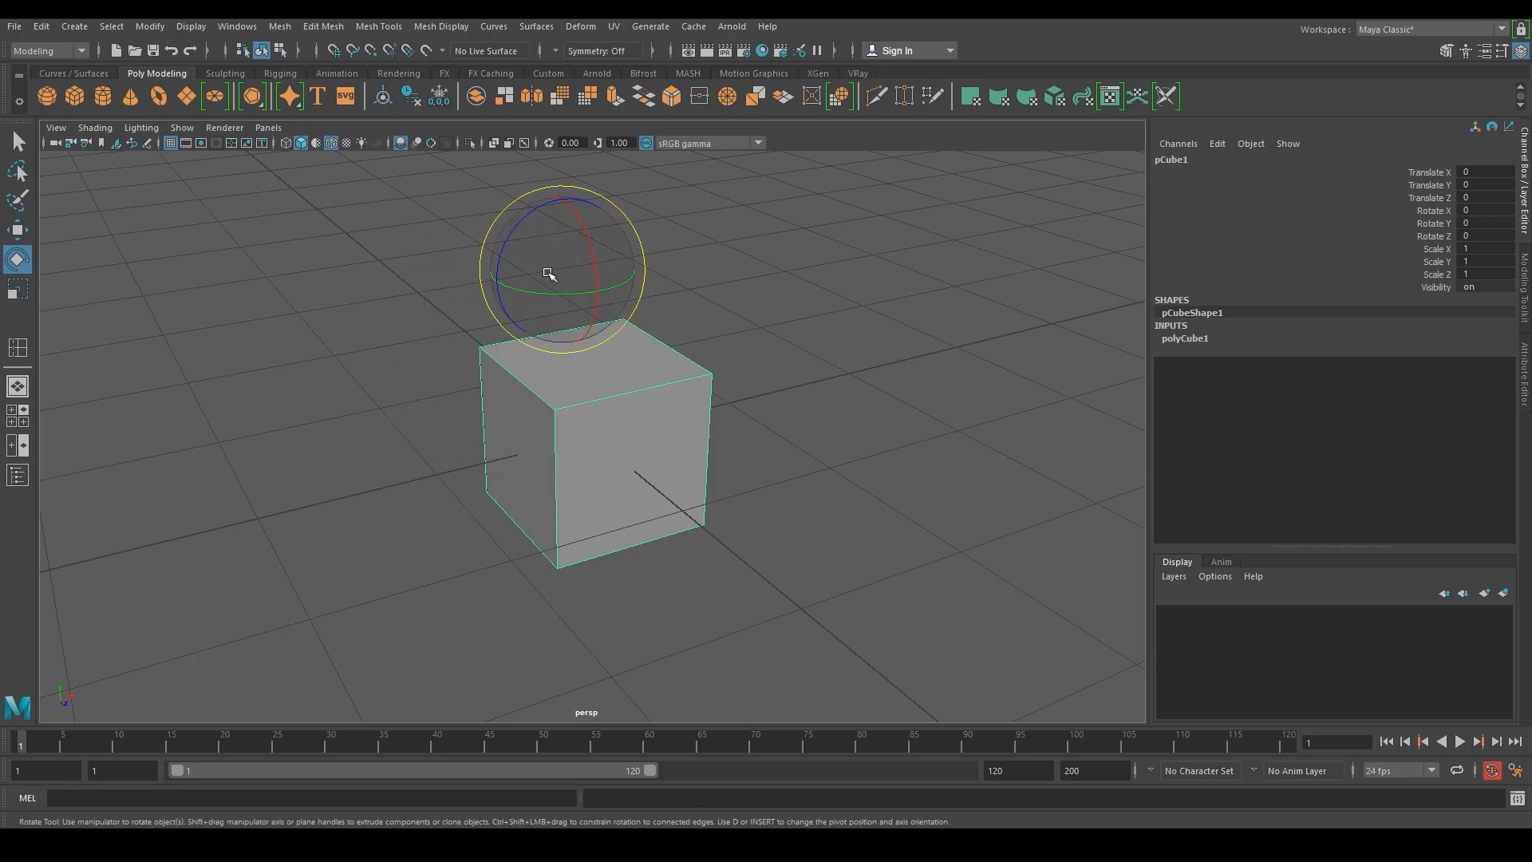
left_click_drag(503, 254, 576, 228)
left_click_drag(576, 228, 517, 231)
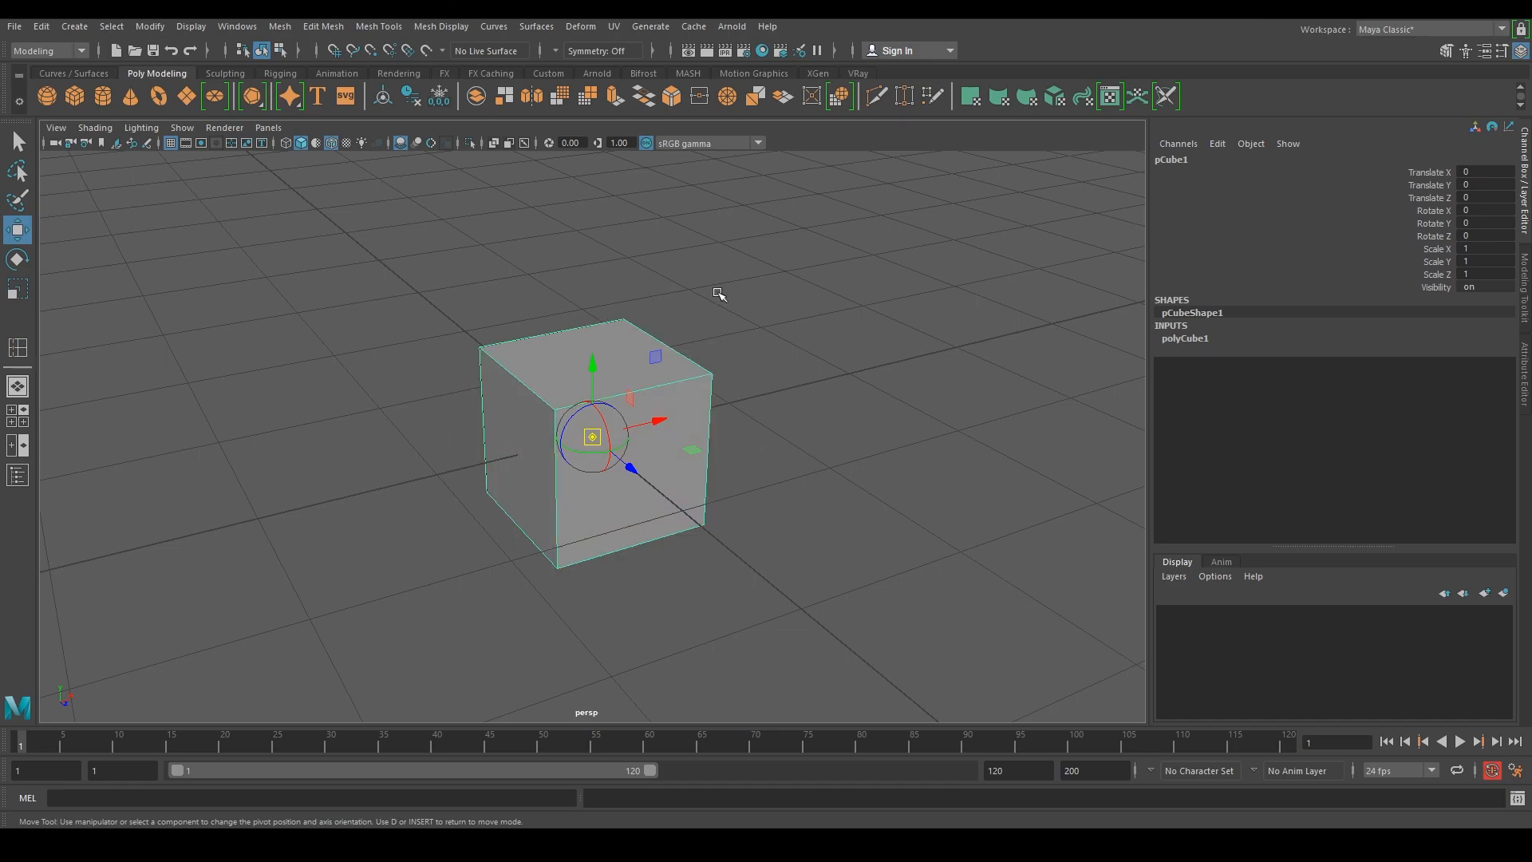
Step: Offset the cube's pivot along negative X beyond its side face again, and swing the cube around that point
left_click_drag(658, 423, 506, 471)
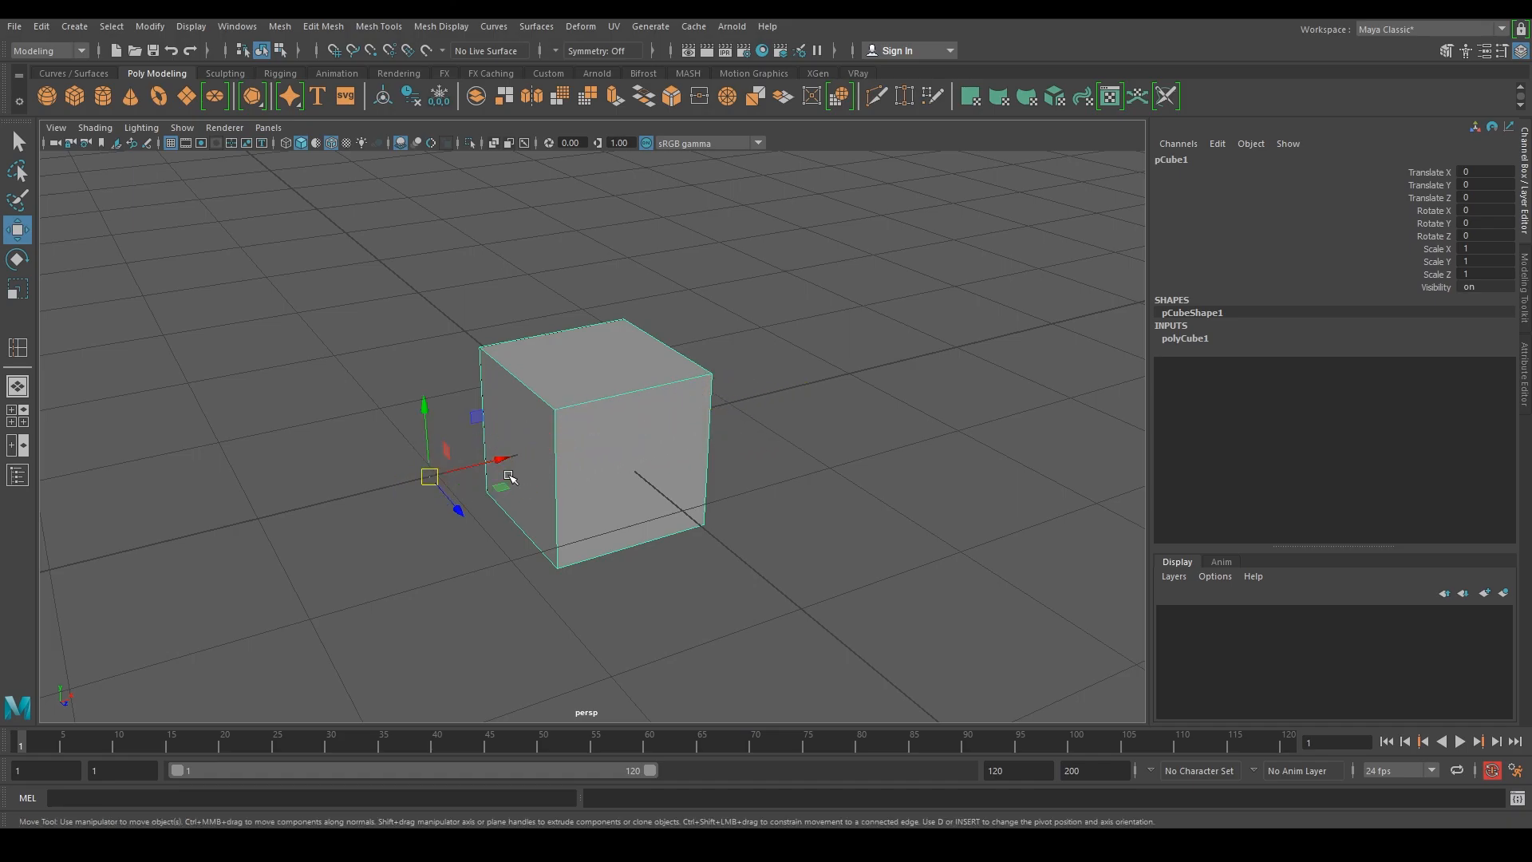
key("e")
left_click_drag(472, 422, 424, 411)
left_click_drag(424, 411, 391, 440)
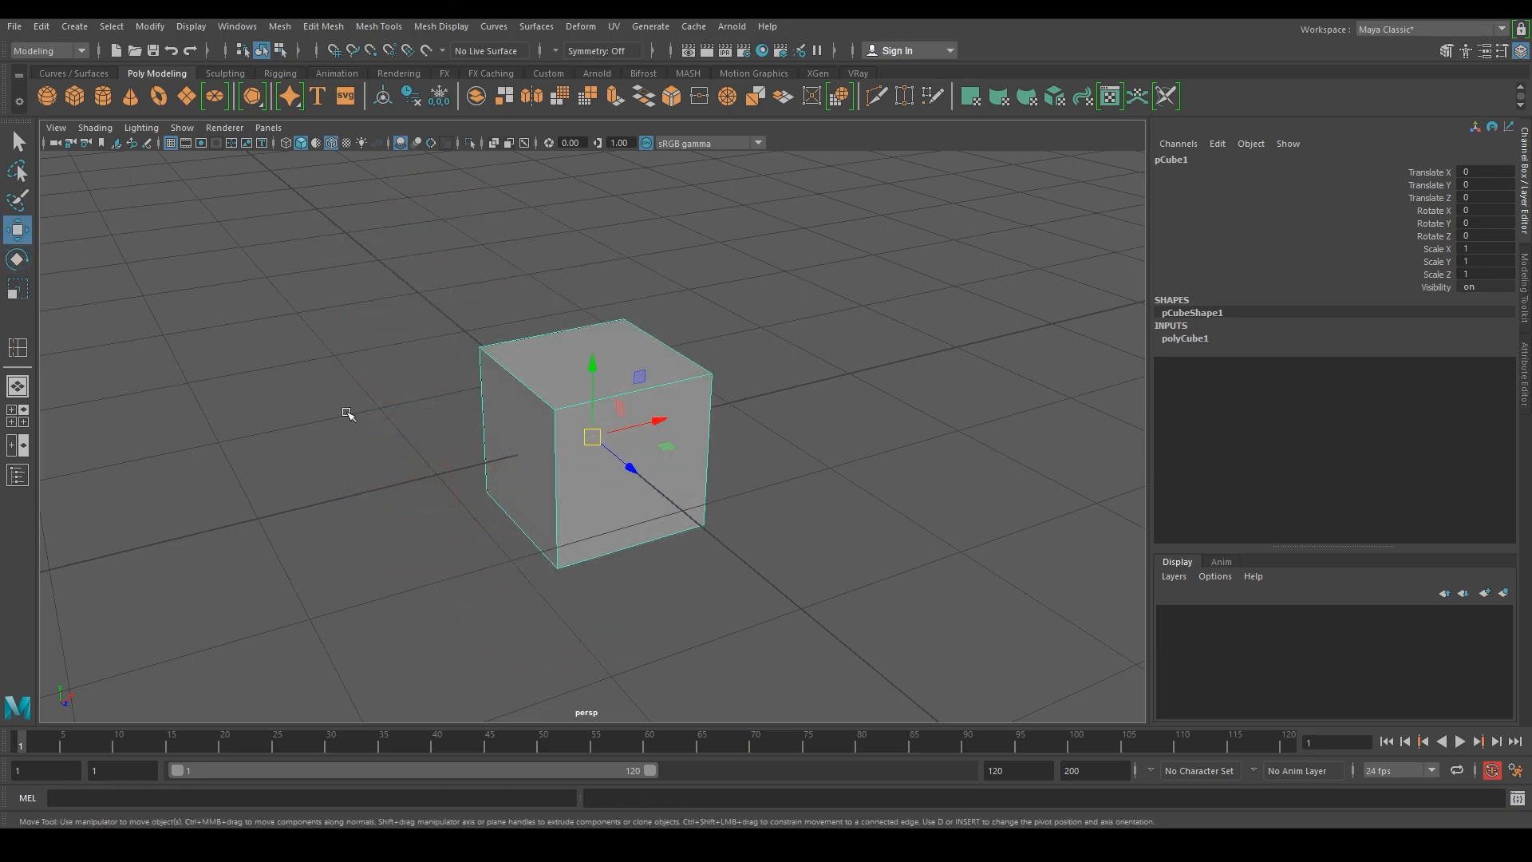
Step: Vertex-snap the cube's pivot along X onto its side face, and rotate the cube about it
left_click(347, 413)
left_click(649, 427)
key("d")
key("v")
left_click_drag(650, 427, 487, 469)
key("d")
key("e")
left_click_drag(483, 407, 486, 404)
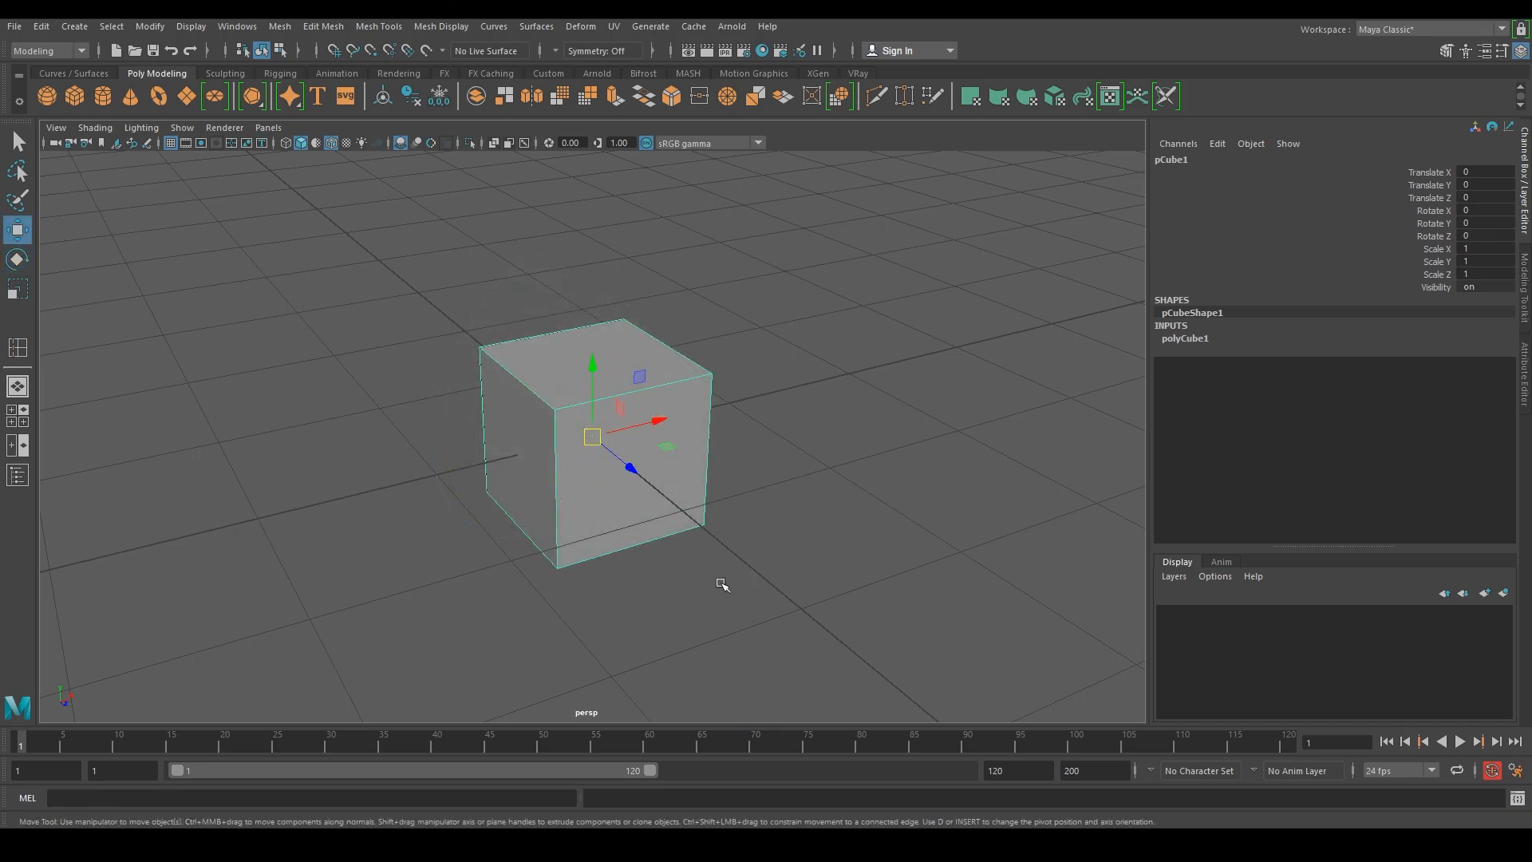
Step: Edit the cube's pivot and align it in turn to the top face, both visible side faces and the nearest upper corner
key("d")
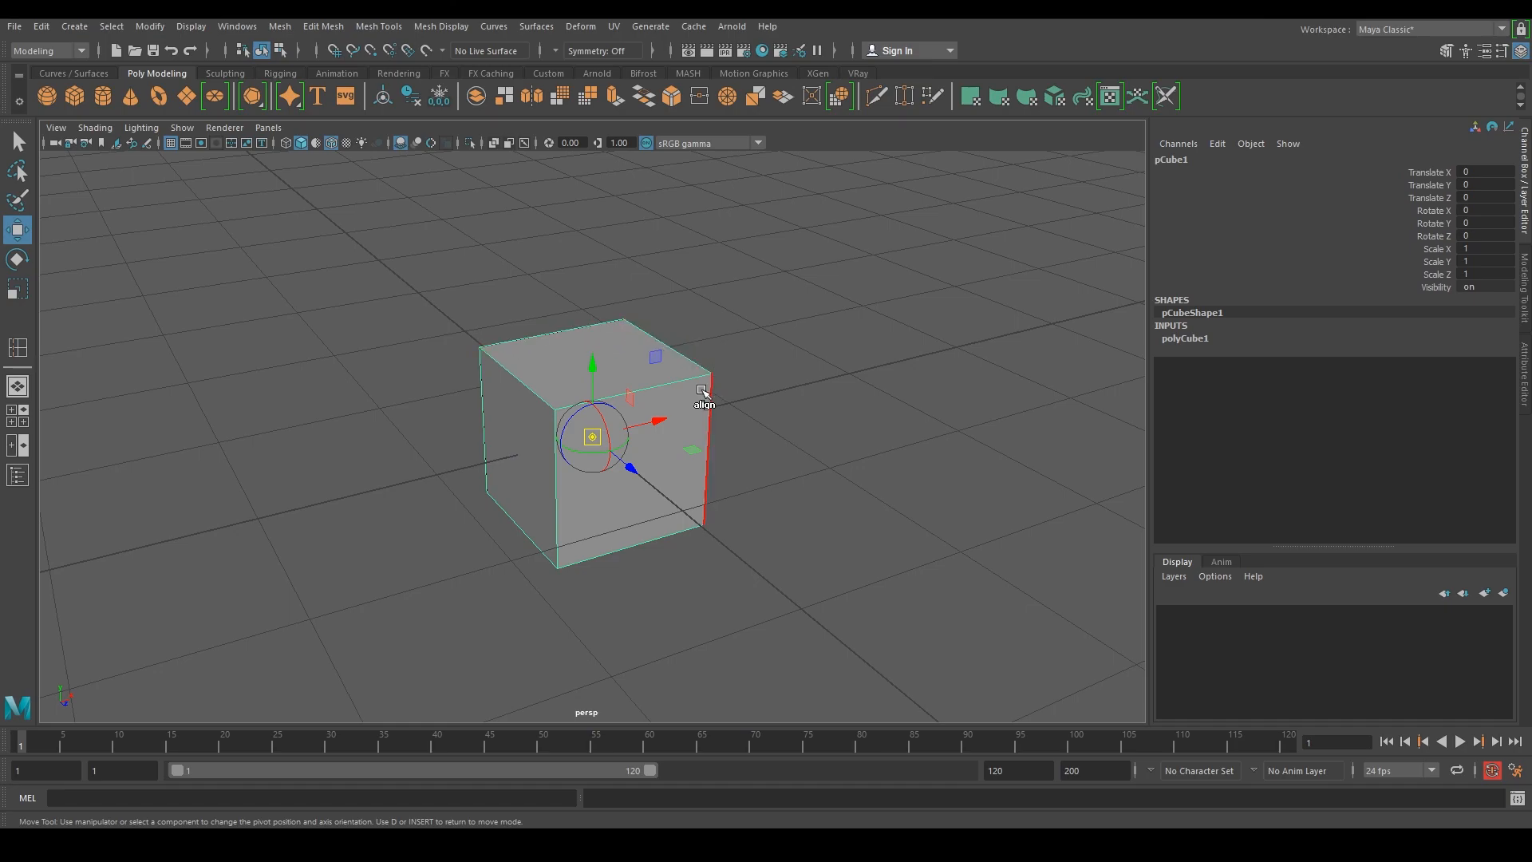
left_click(555, 376)
left_click(524, 455)
left_click(643, 452)
left_click(552, 421)
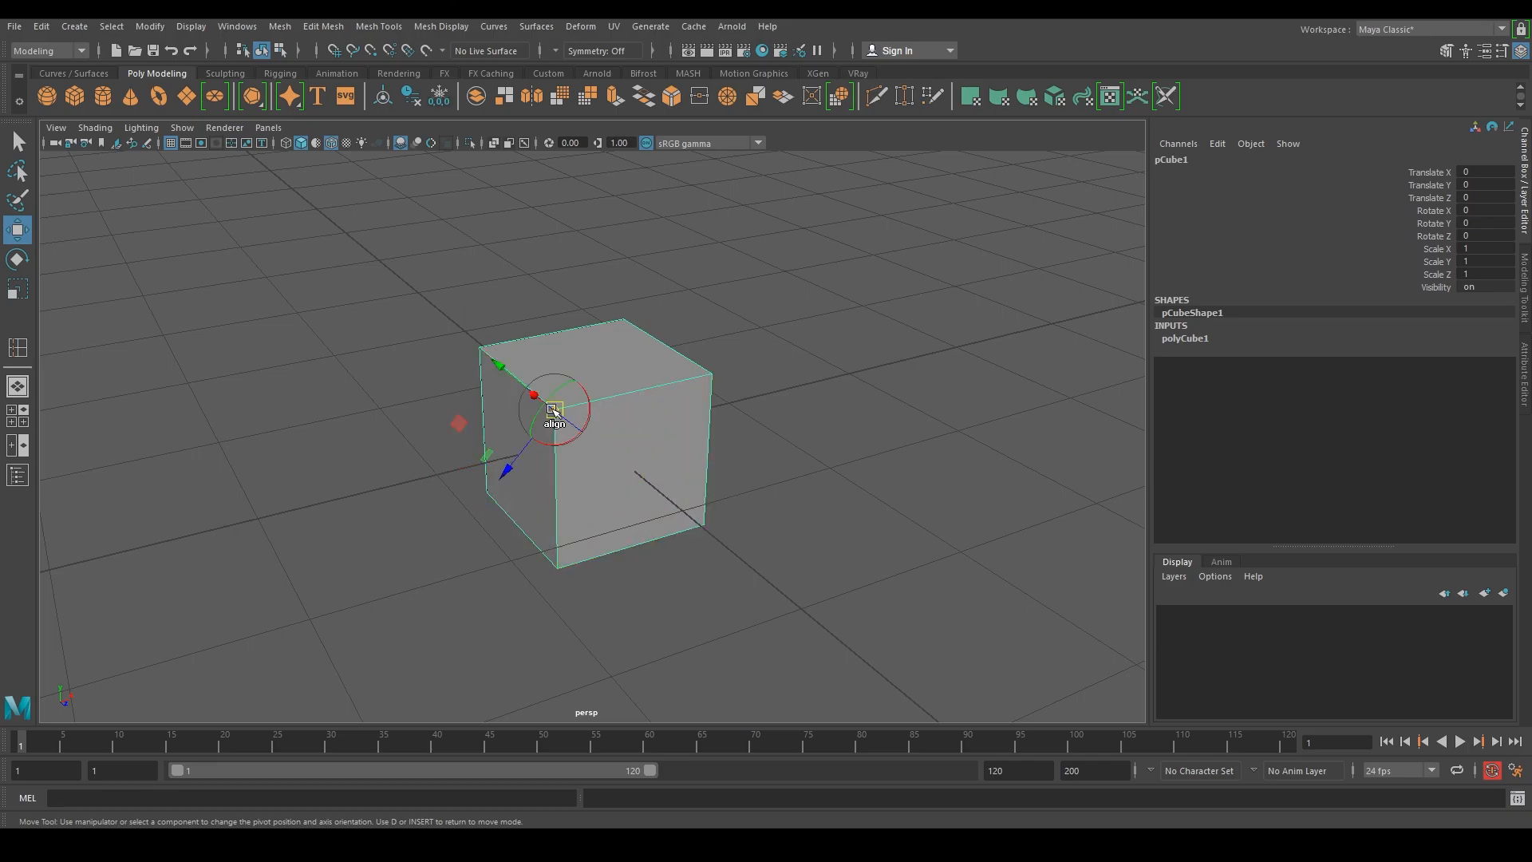
Step: Align the pivot to several upper edges and corners of the cube, ending on the far-left upper corner, and rotate the cube about it
left_click(675, 381)
left_click(549, 335)
left_click(664, 344)
left_click(527, 372)
left_click(556, 412)
left_click(482, 350)
key("e")
mouse_move(507, 332)
left_mouse_down()
mouse_move(490, 353)
mouse_move(514, 308)
mouse_move(555, 312)
mouse_move(455, 277)
mouse_move(520, 325)
mouse_move(513, 342)
mouse_move(399, 390)
mouse_move(500, 338)
mouse_move(444, 285)
mouse_move(386, 314)
mouse_move(385, 332)
mouse_move(580, 351)
mouse_move(495, 343)
mouse_move(521, 352)
left_mouse_up()
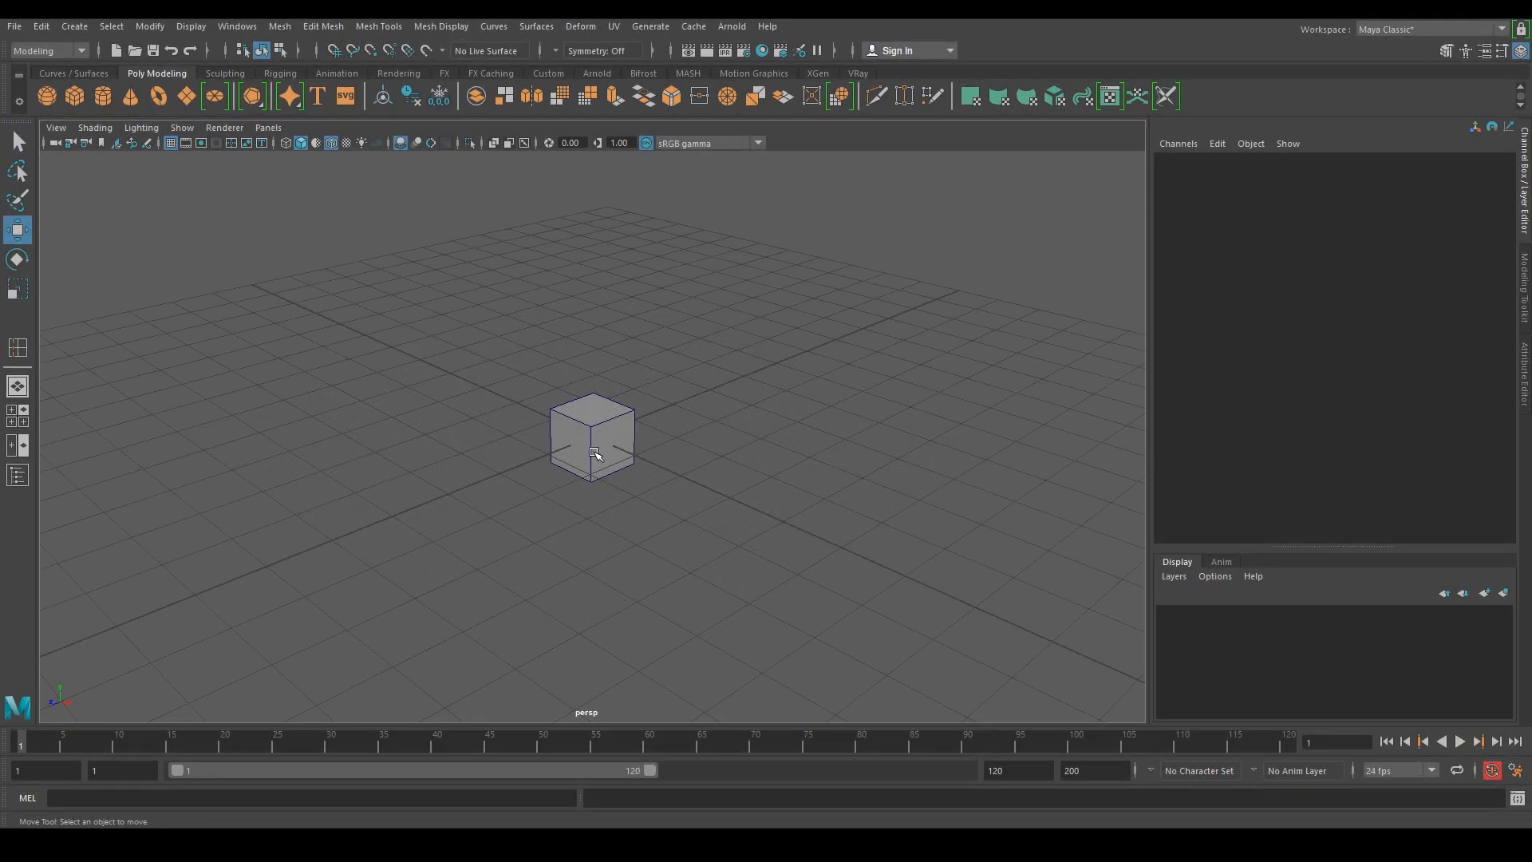
Step: Insert ten edge loops across the cube in all directions with the Insert Edge Loop Tool
left_click(595, 454)
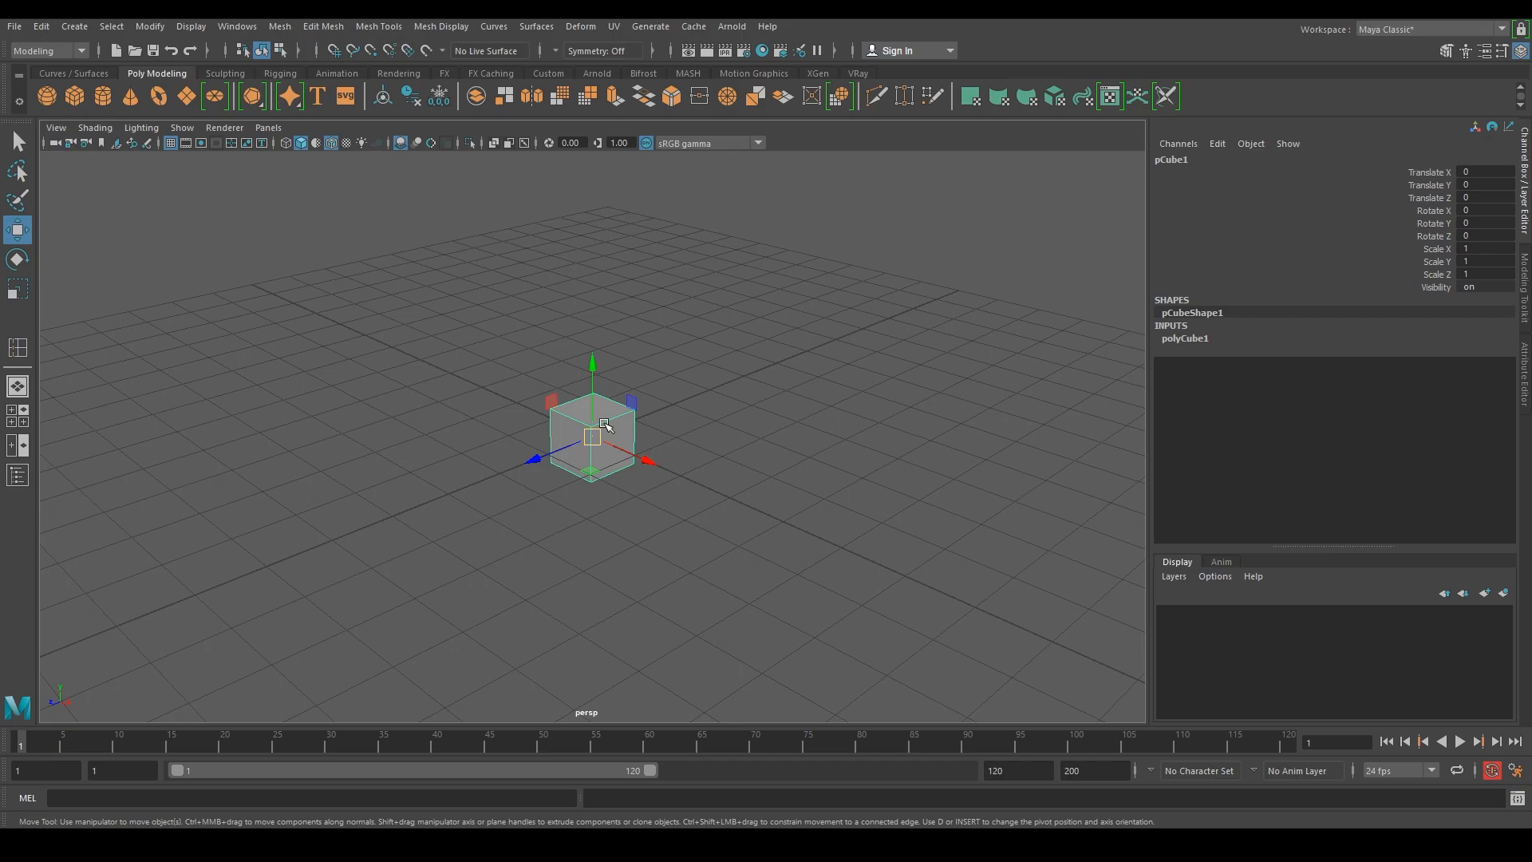
right_click(605, 425, "shift")
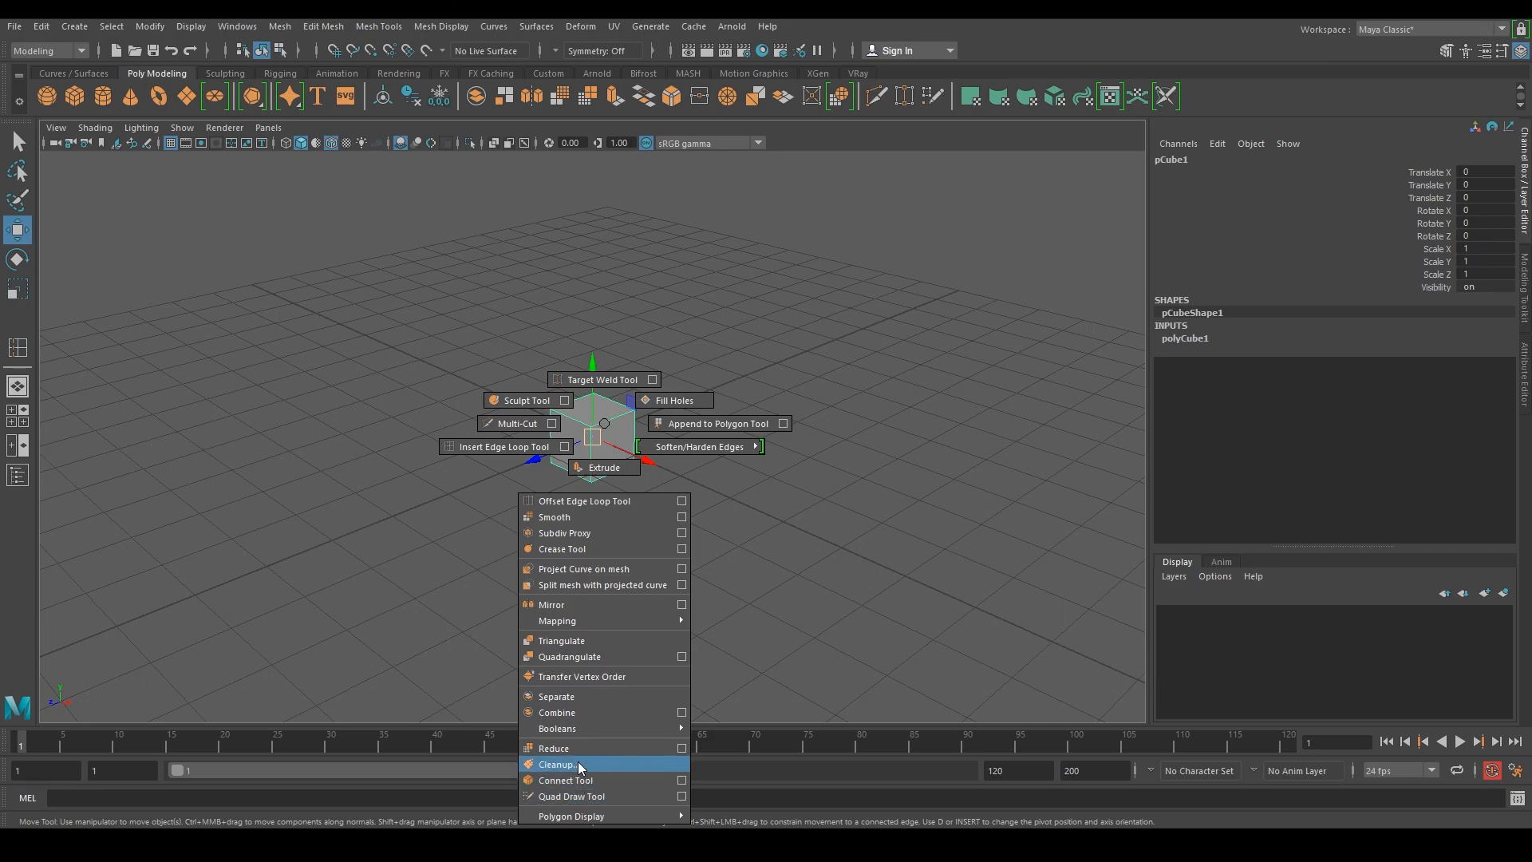
left_click(525, 450)
left_click(581, 426)
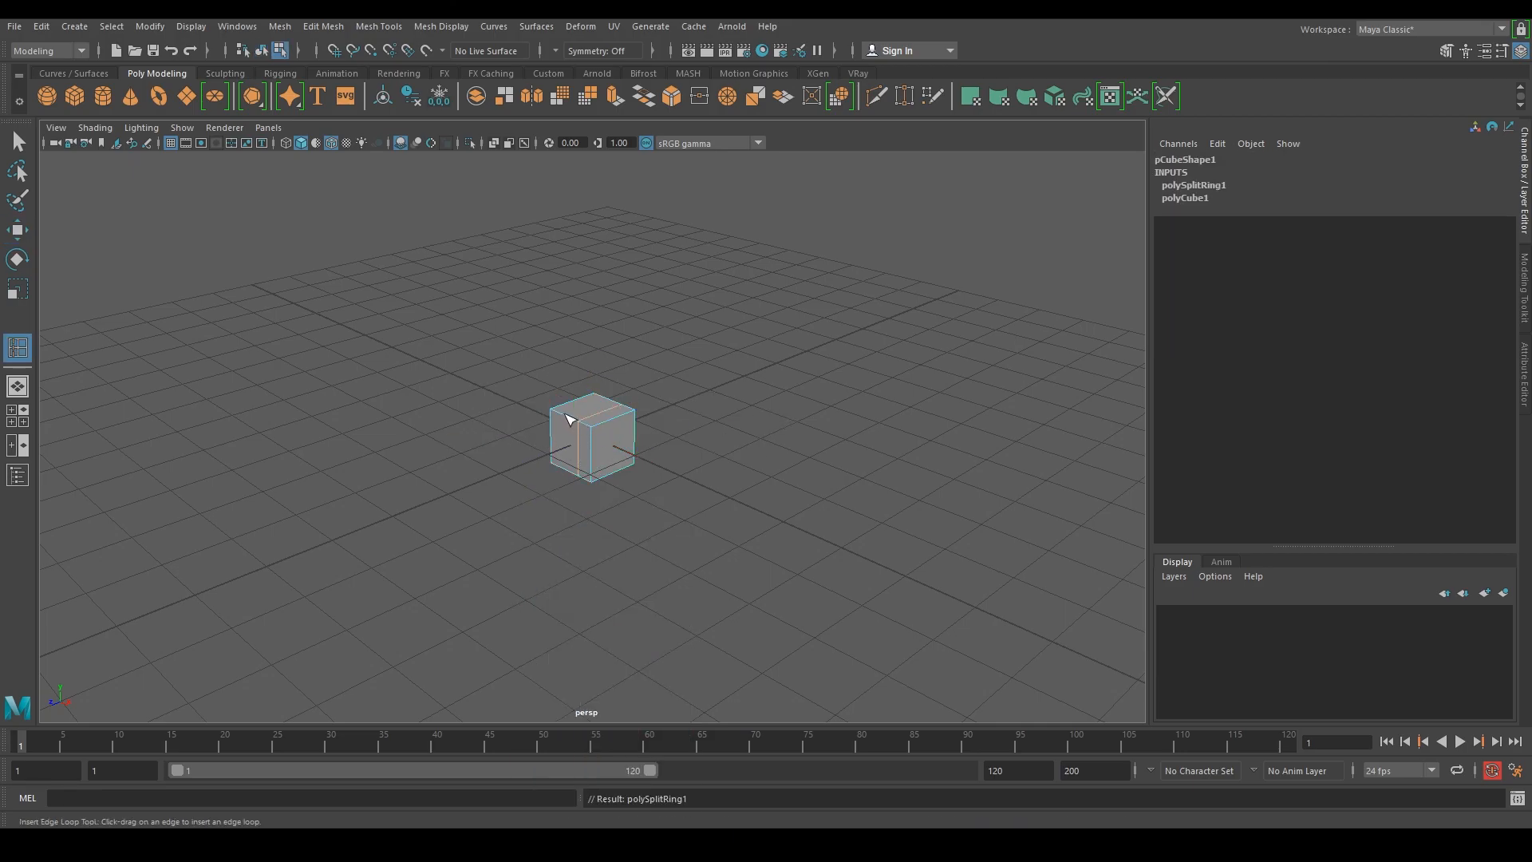
left_click(582, 422)
left_click(587, 423)
left_click(610, 424)
left_click(613, 419)
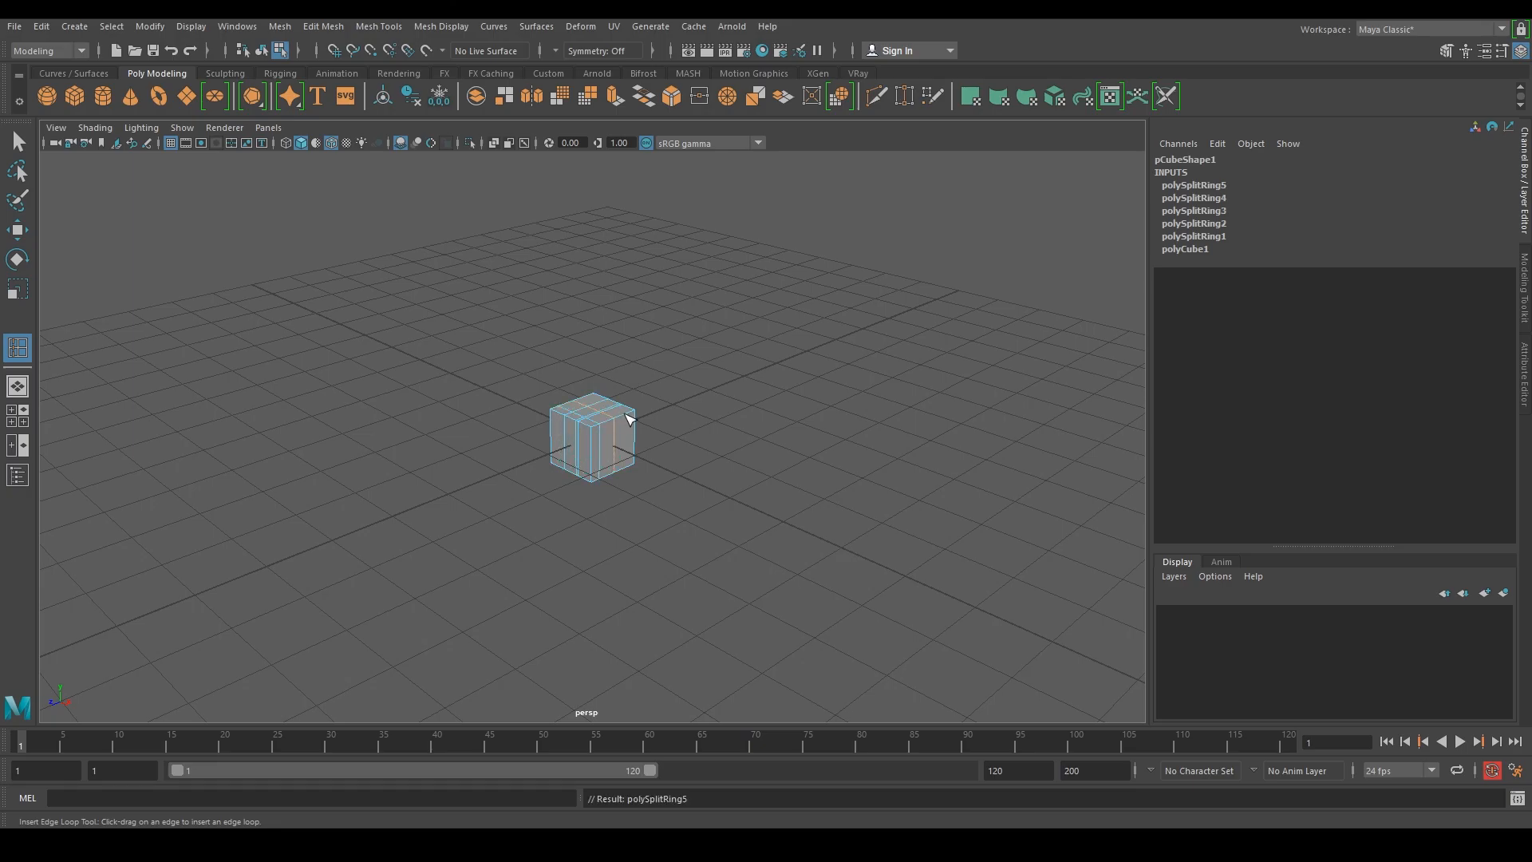
left_click(626, 414)
left_click(611, 436)
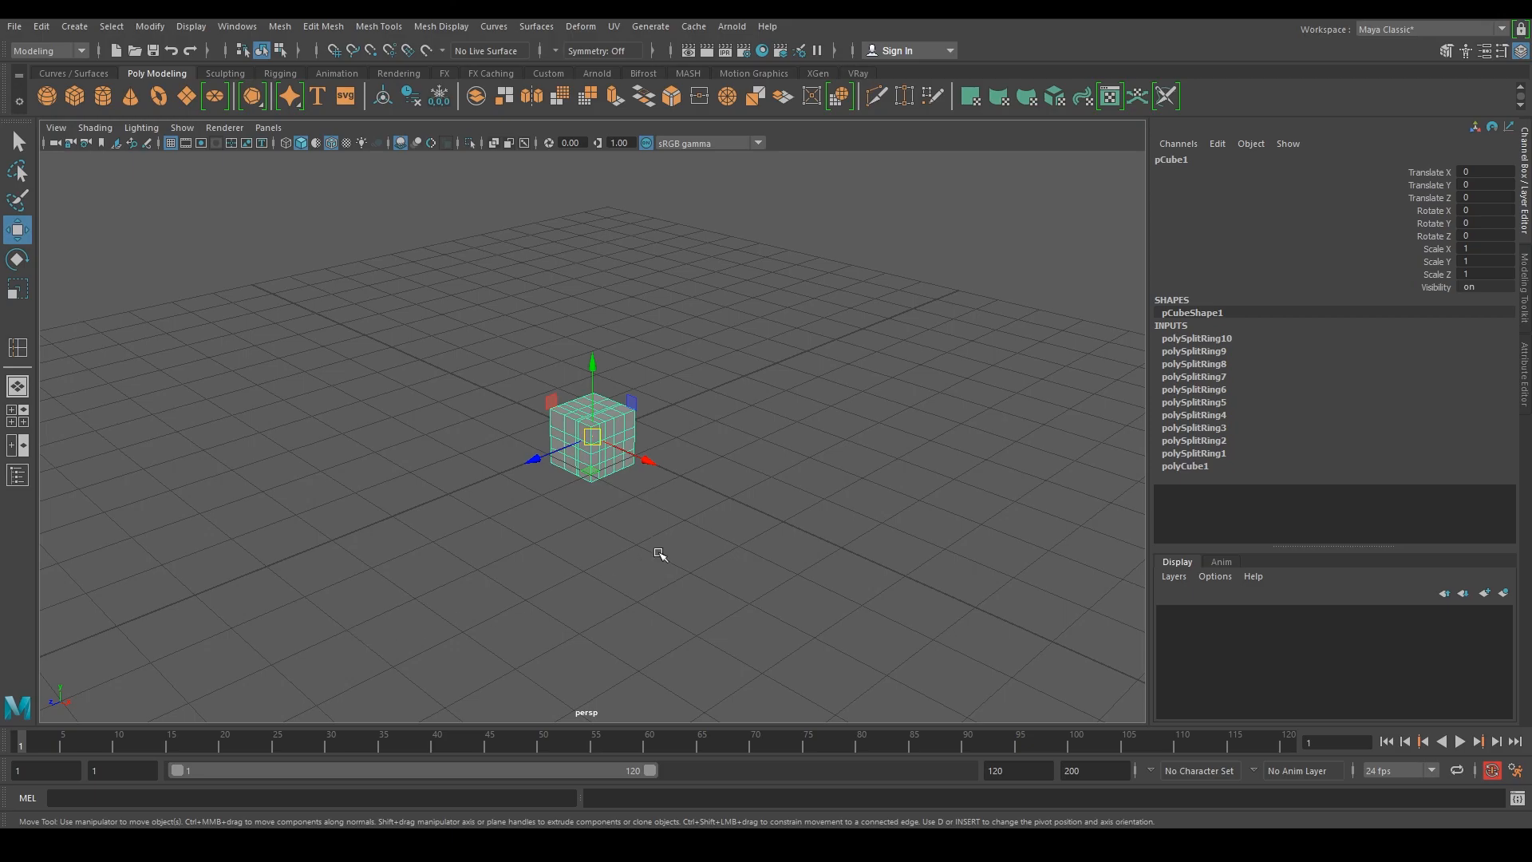
Step: Switch the cube to vertex mode, select vertices around its nearest upper corner, and try moving them vertically
right_click(597, 436)
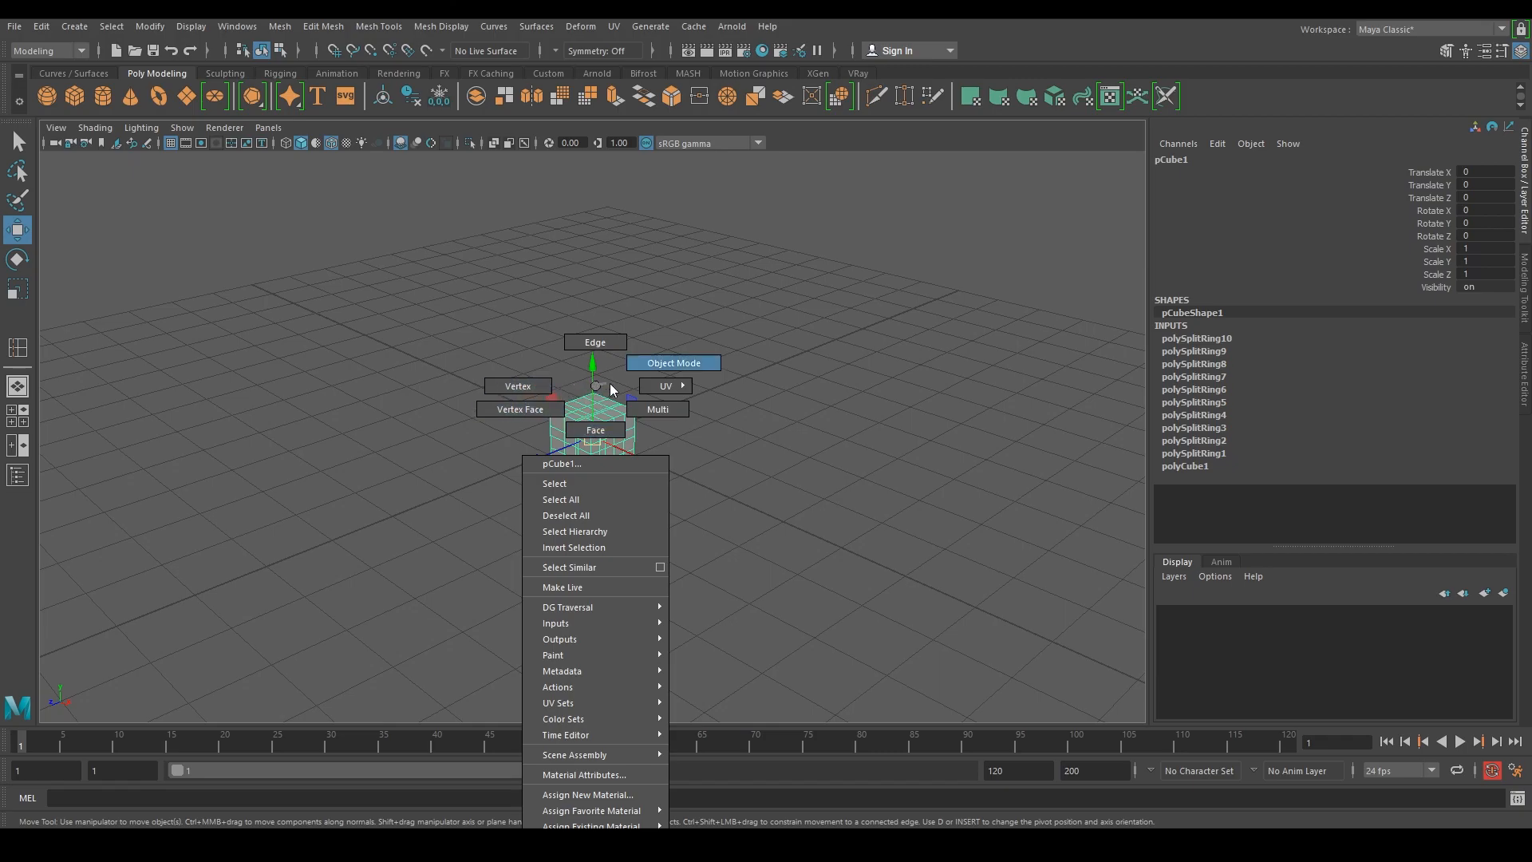
right_click_drag(614, 404, 517, 389)
left_click_drag(588, 414, 615, 442)
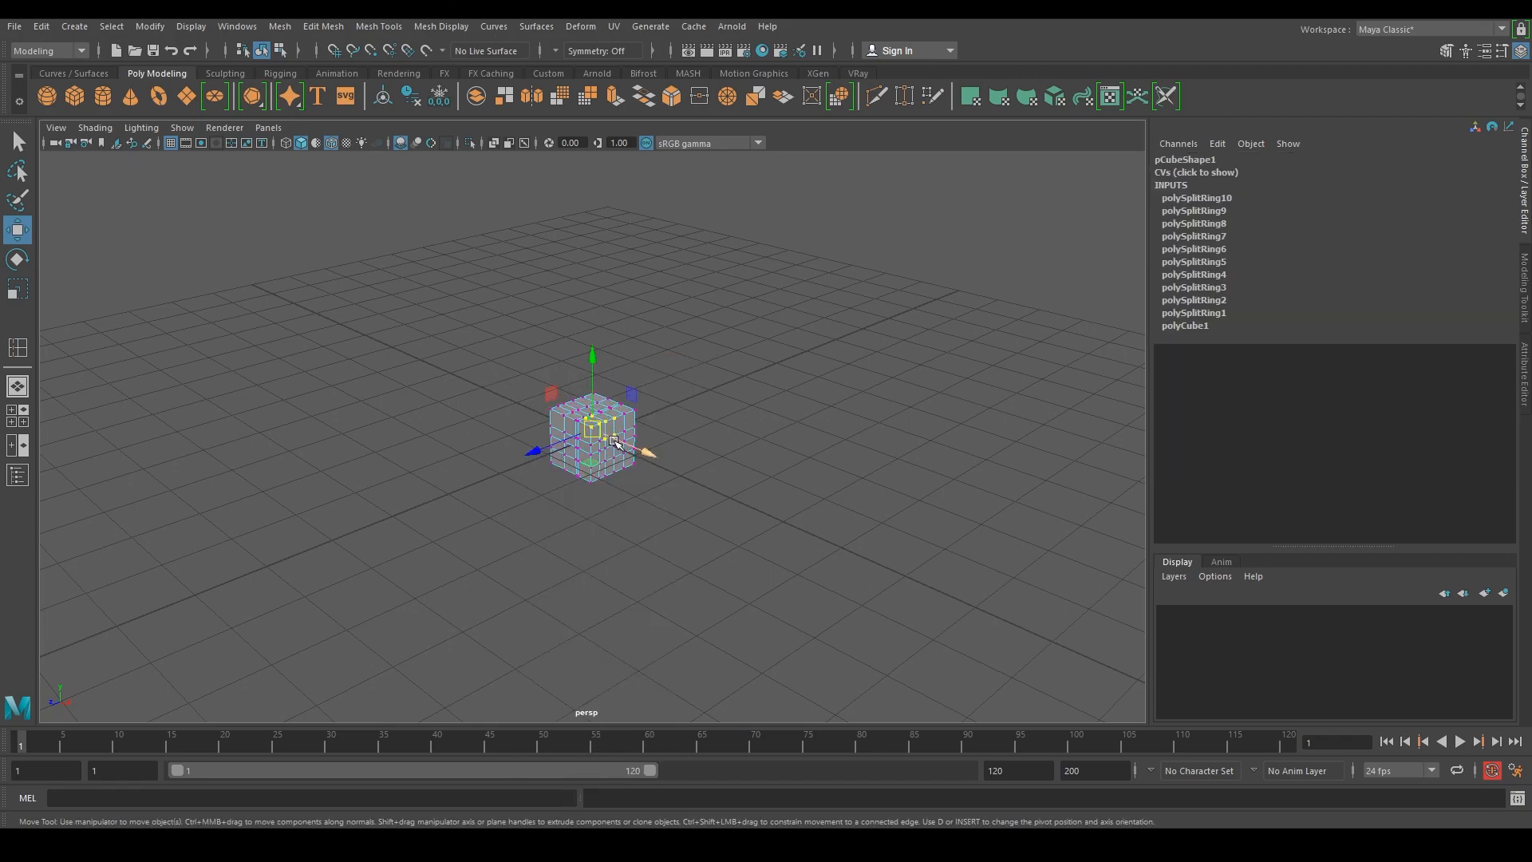
mouse_move(593, 382)
left_mouse_down()
mouse_move(595, 360)
mouse_move(595, 386)
left_mouse_up()
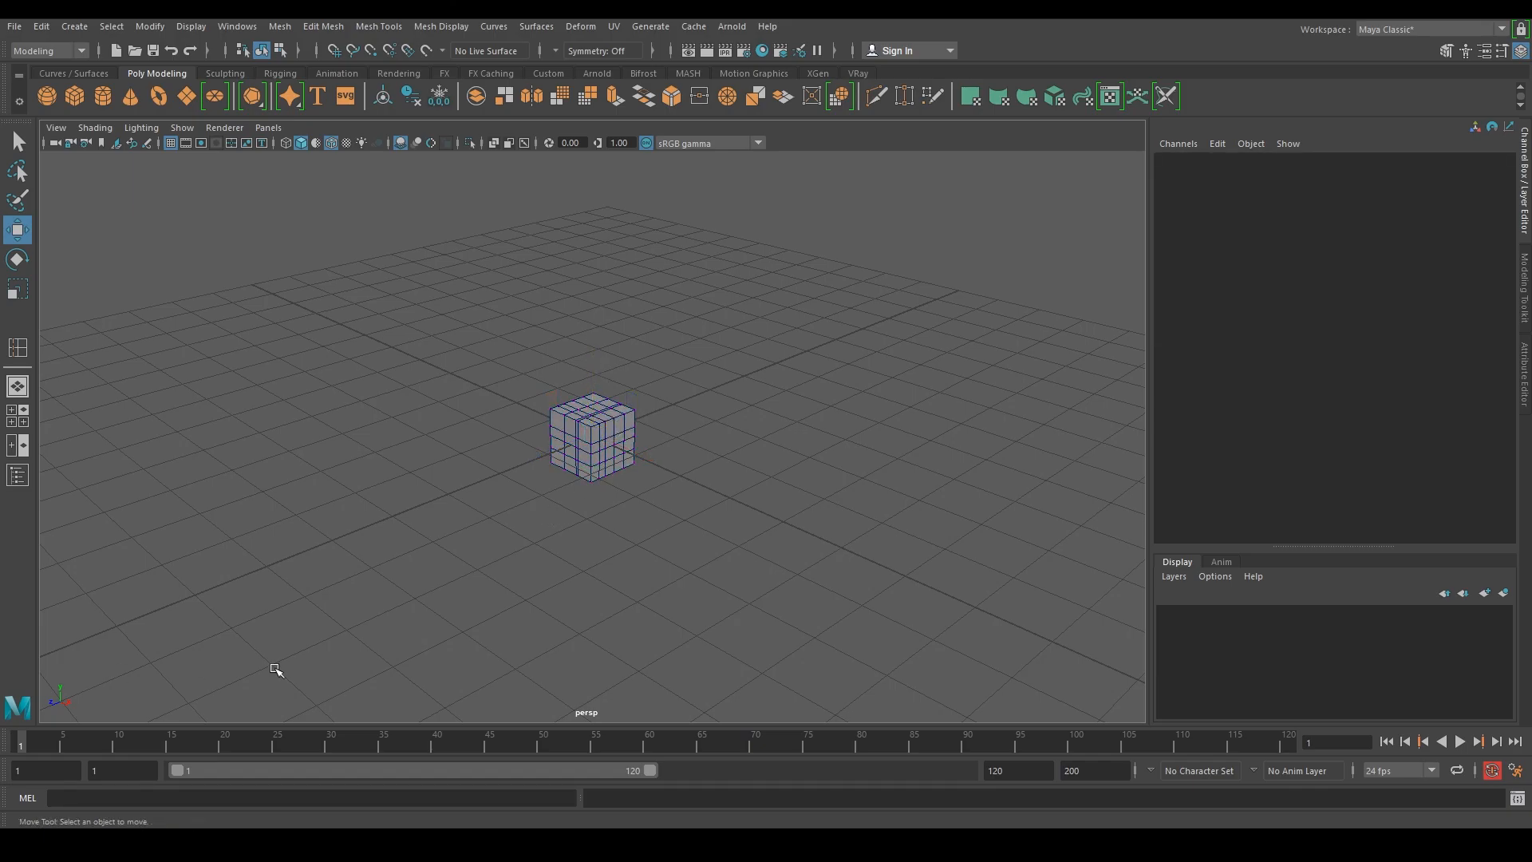
Step: Select the vertices around the cube's left upper corner in vertex mode and merge them to center
left_click(602, 454)
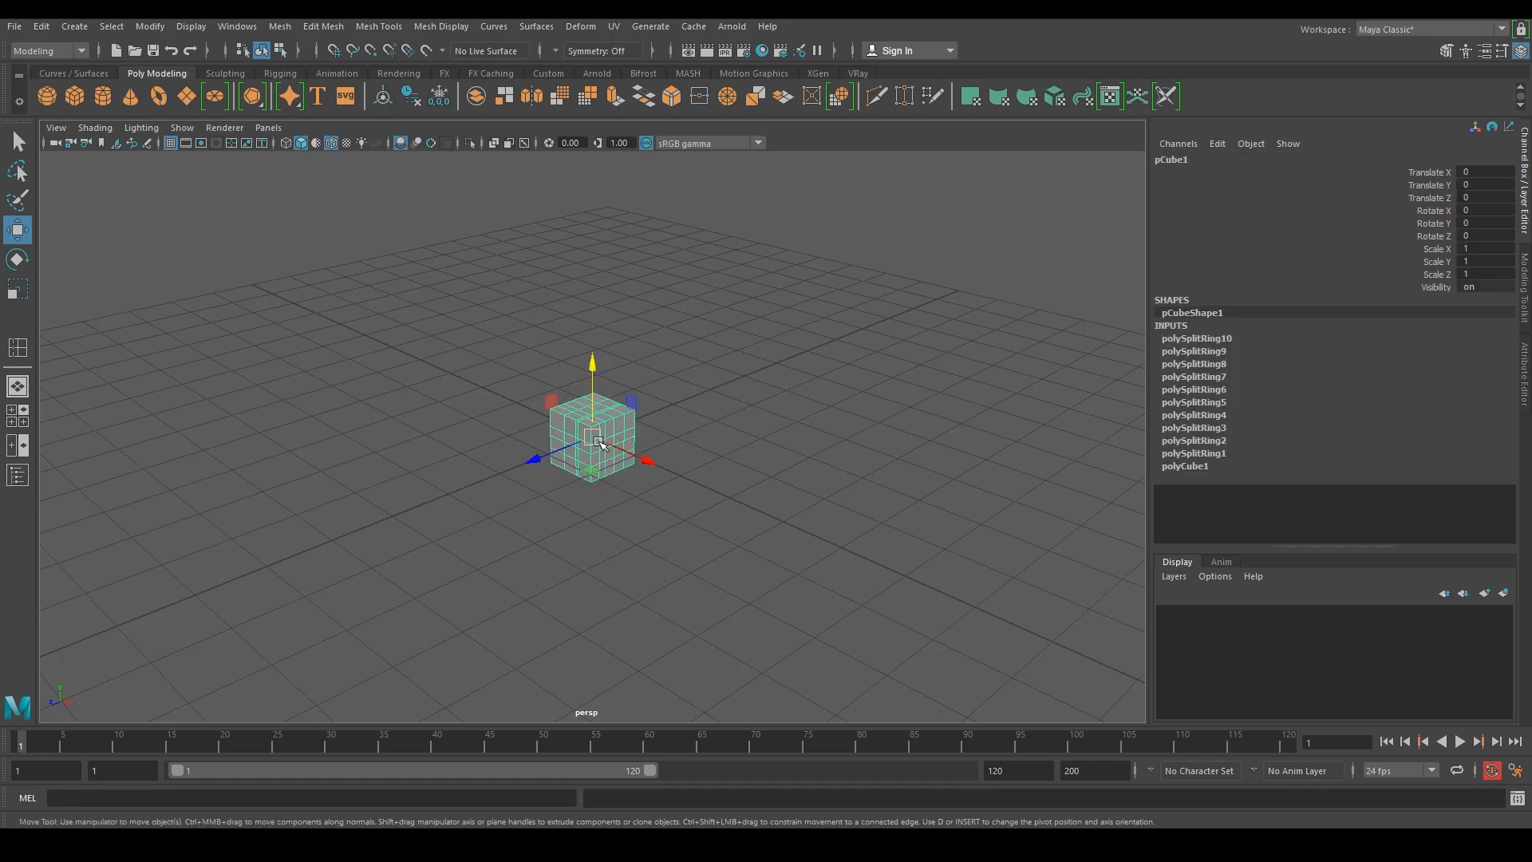
right_click(600, 445)
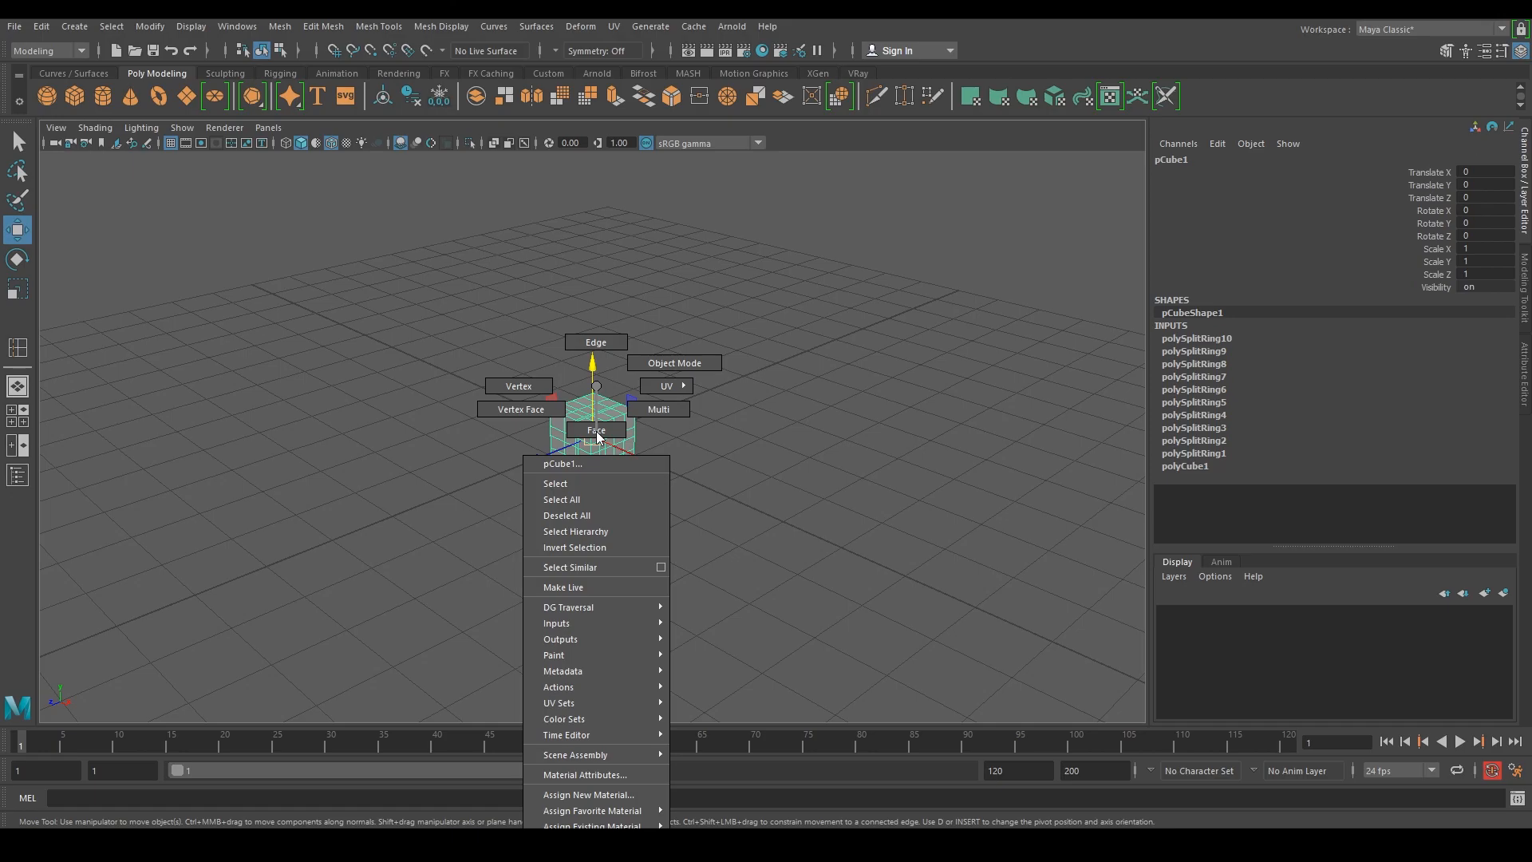
left_click(526, 386)
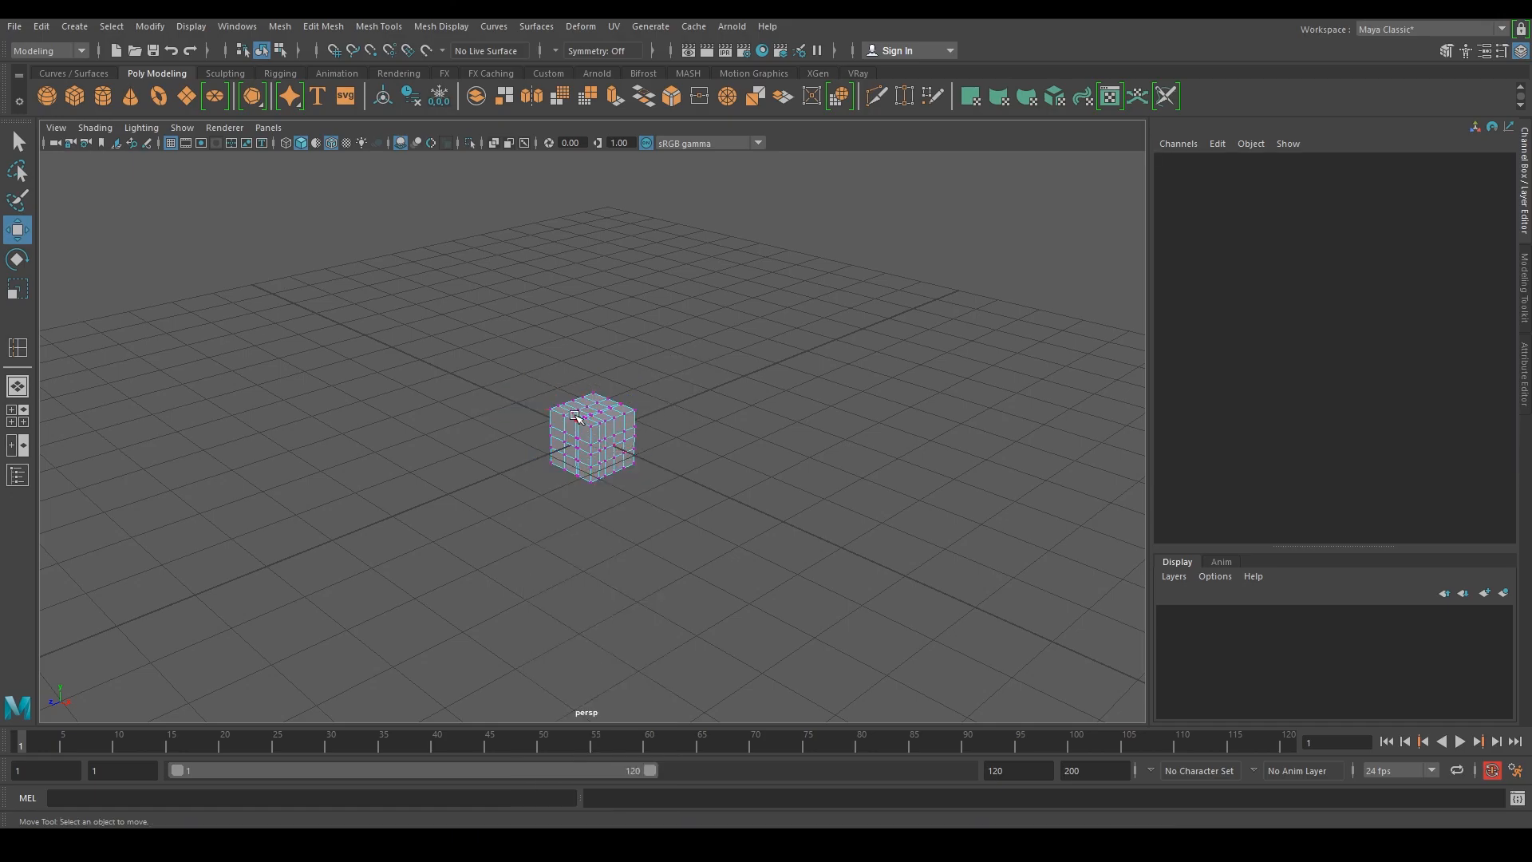
left_click_drag(614, 444, 569, 424)
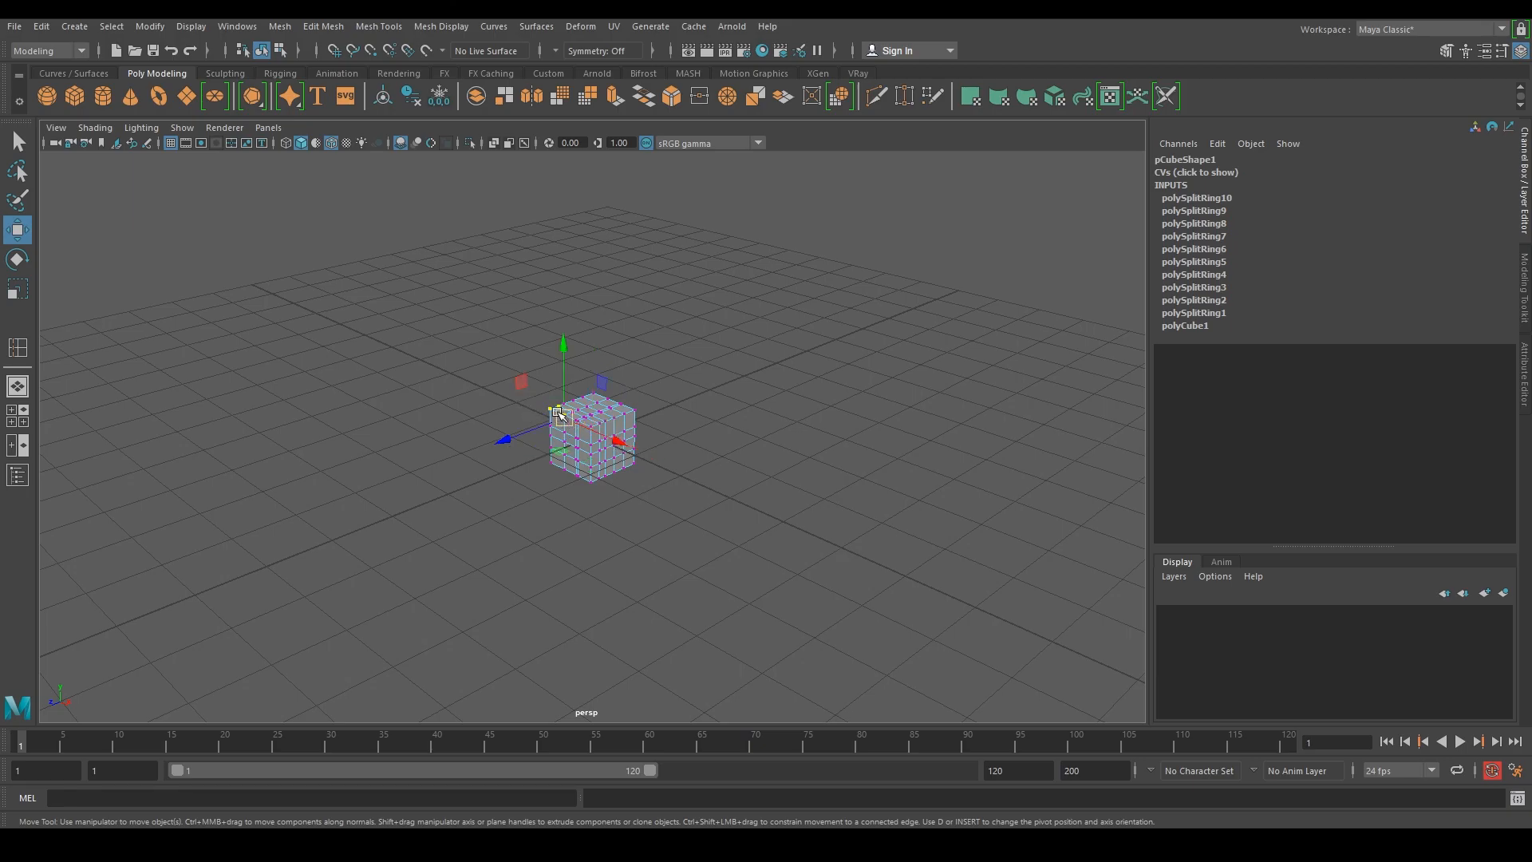
right_click(561, 417, "shift")
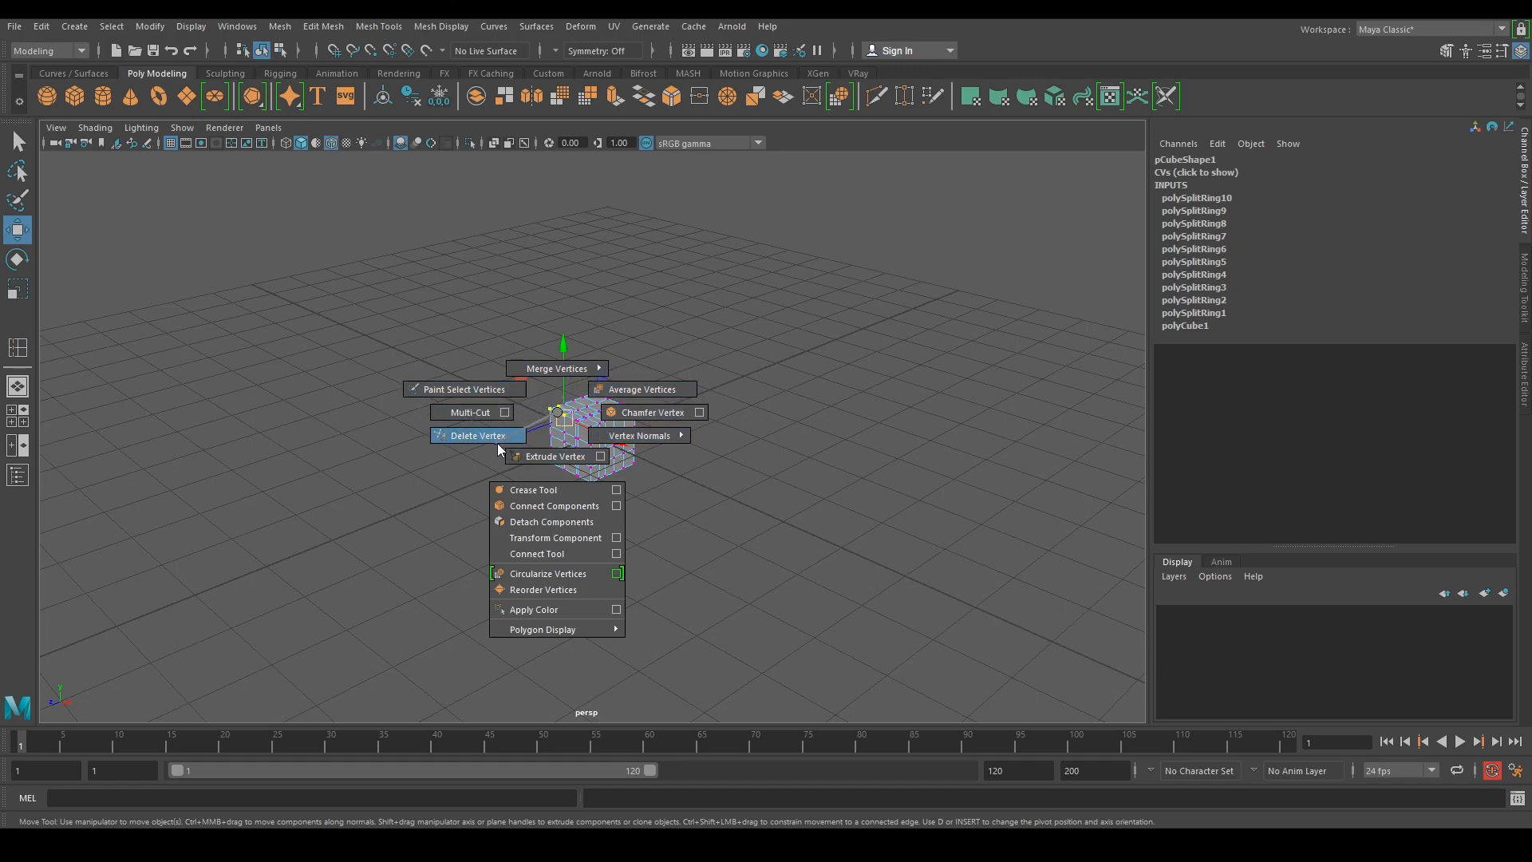
mouse_move(550, 366)
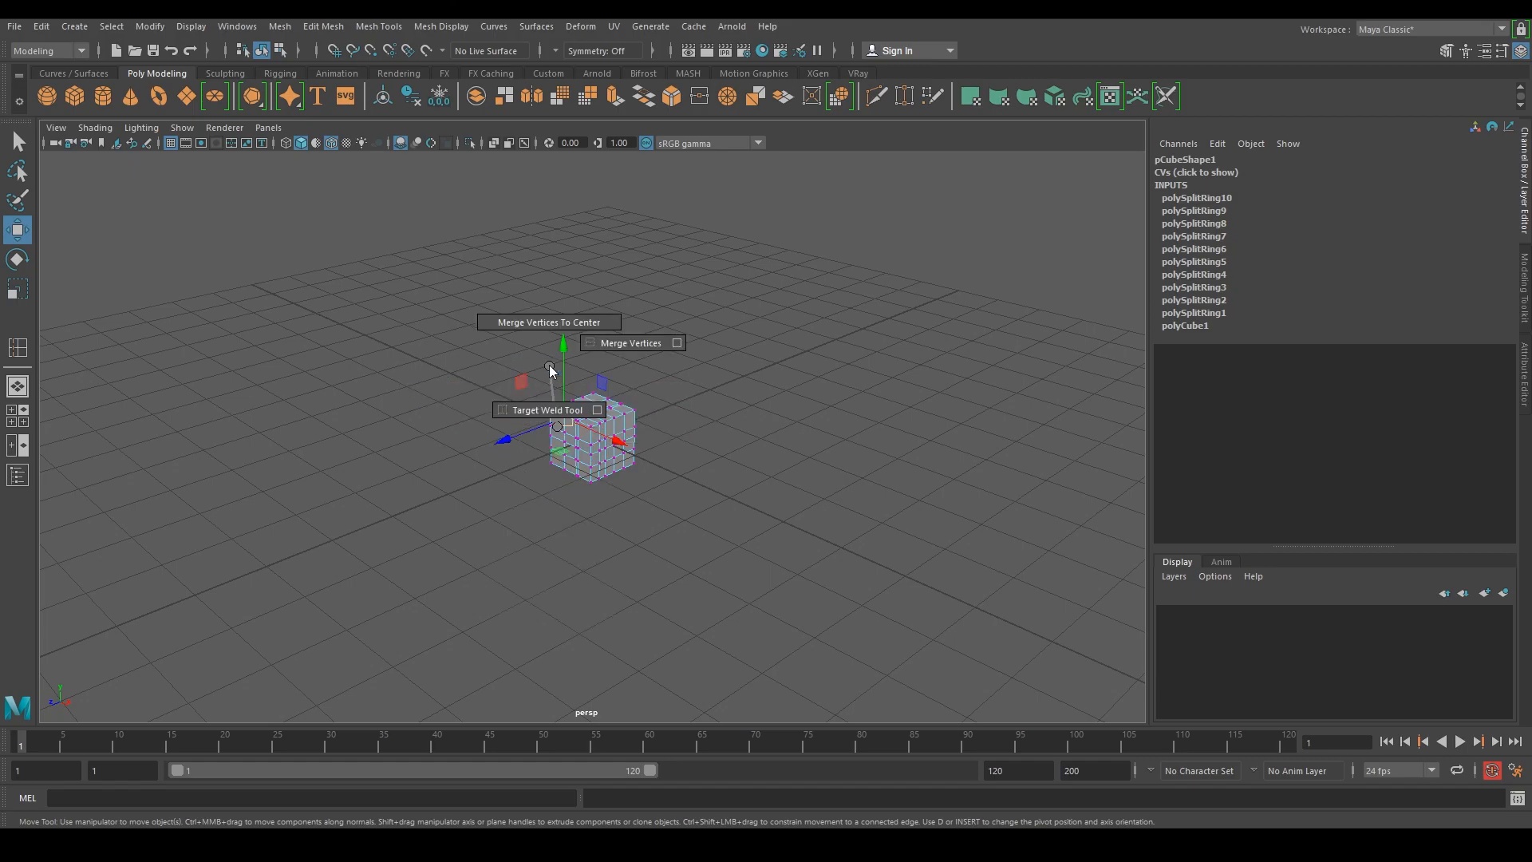
left_click(557, 322)
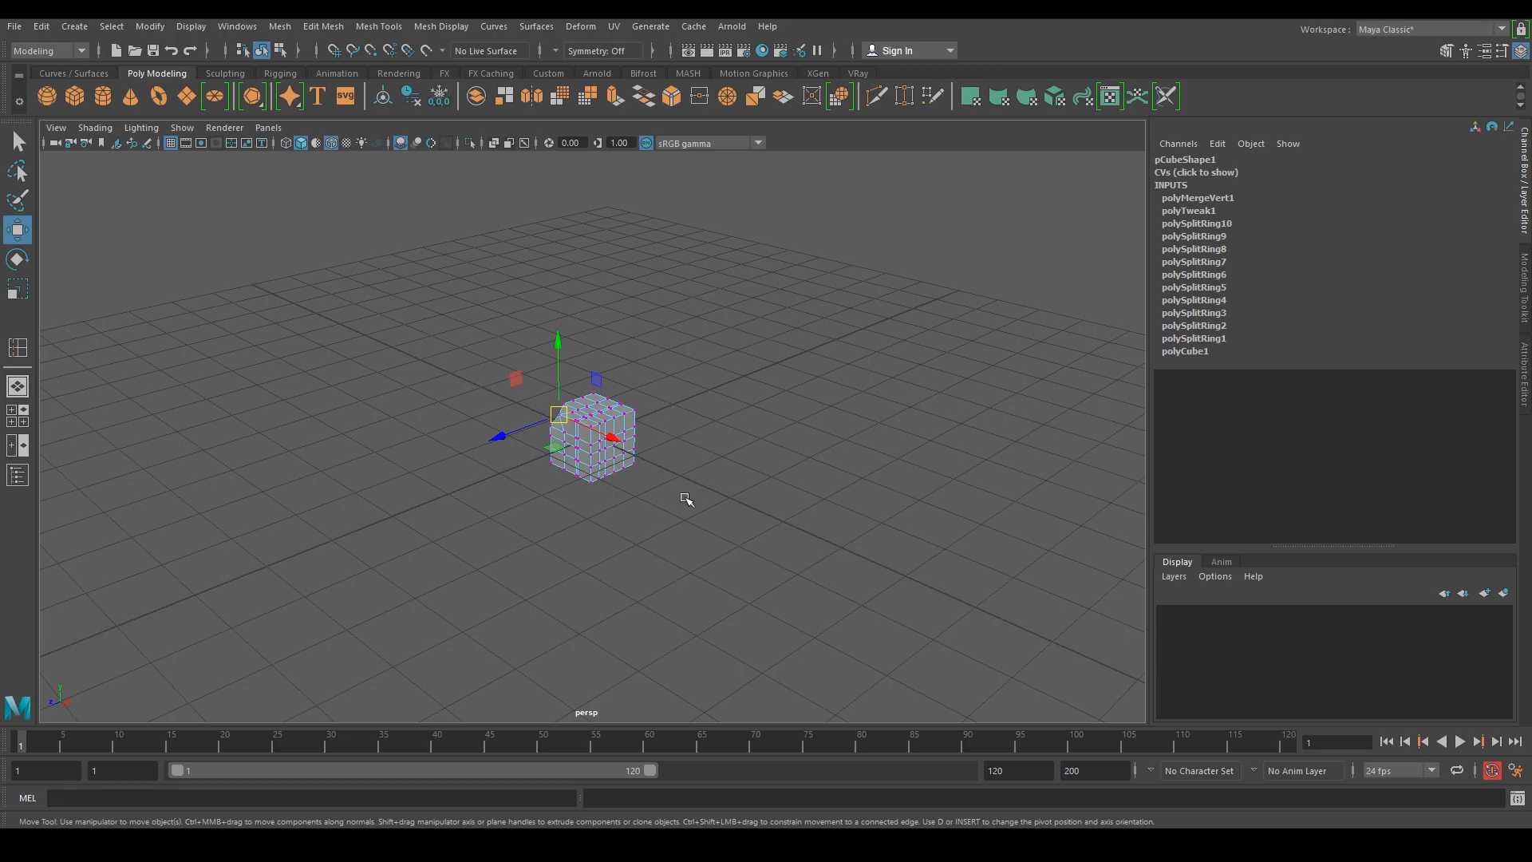
Step: Switch the subdivided cube to face selection mode
right_click_drag(505, 430, 1124, 393, "alt")
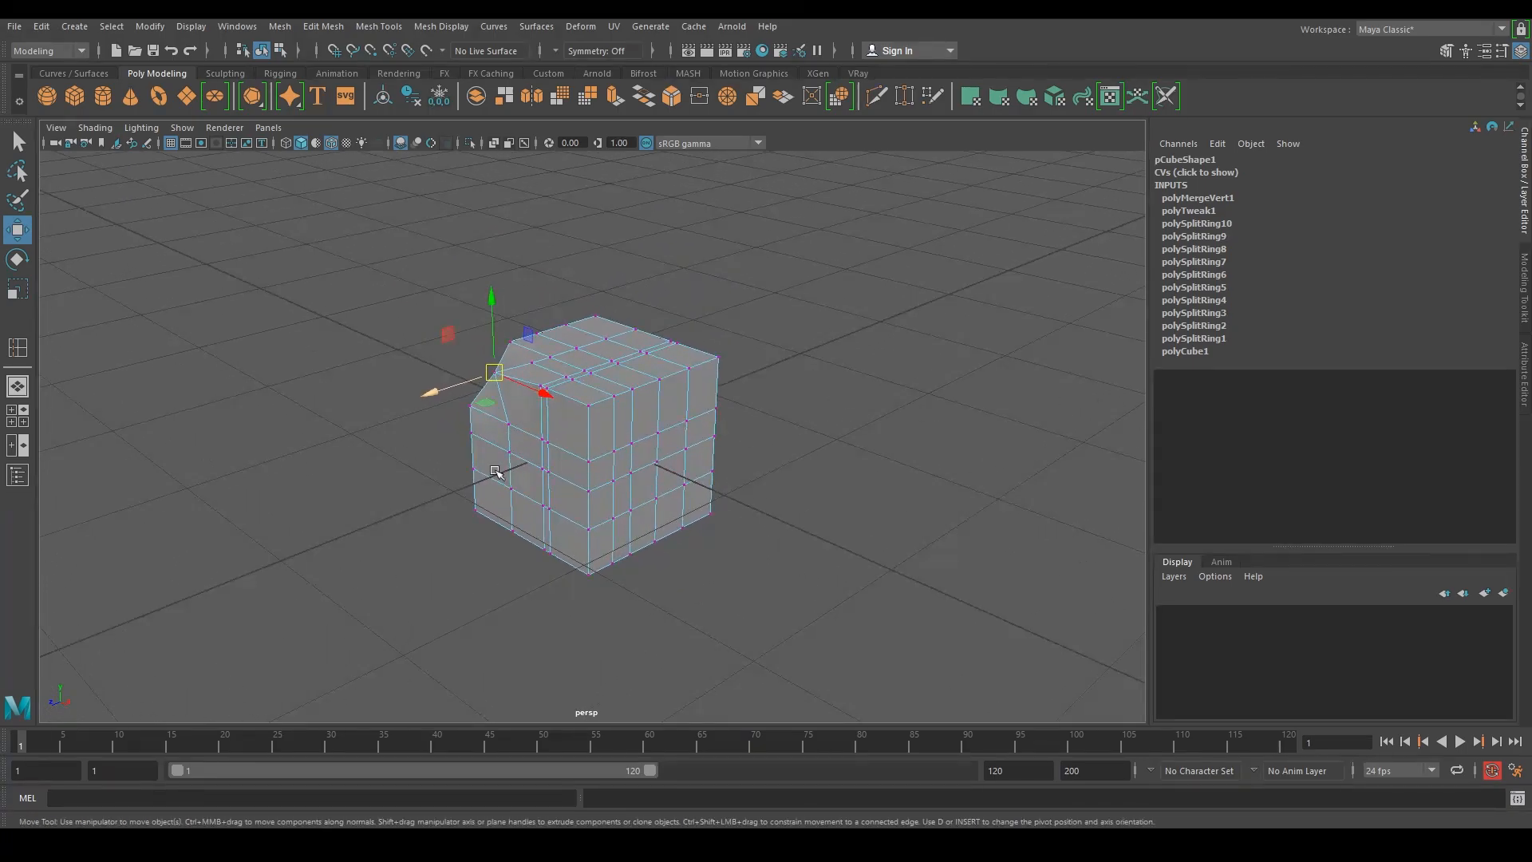
left_click_drag(508, 470, 617, 463, "alt")
right_click_drag(643, 431, 636, 475)
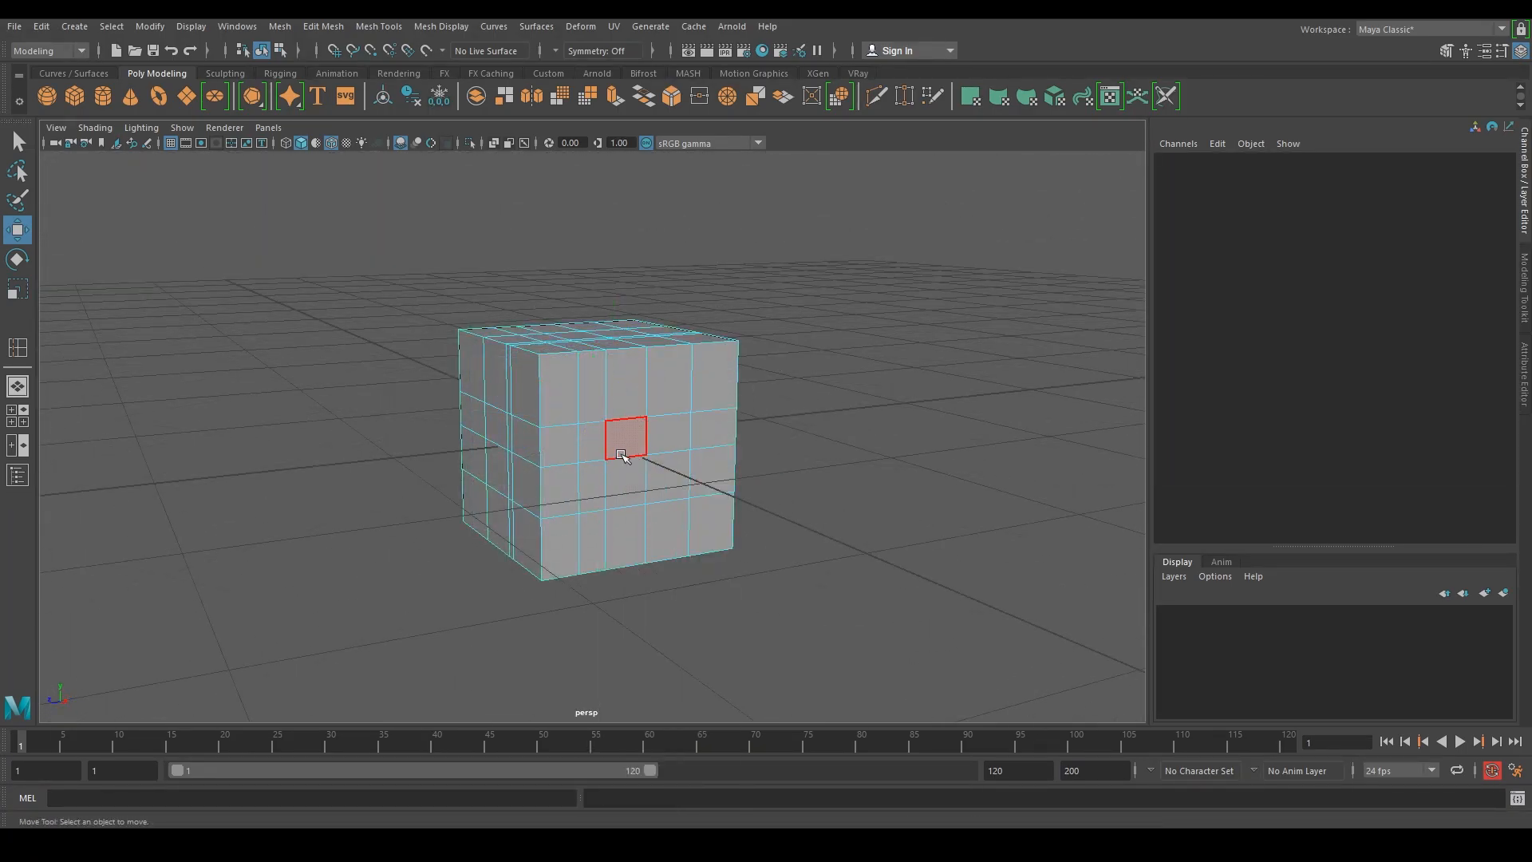
Step: Select the face near the middle of the cube's front side and pull it outward along the X axis
left_click(626, 439)
left_click_drag(674, 466, 803, 521)
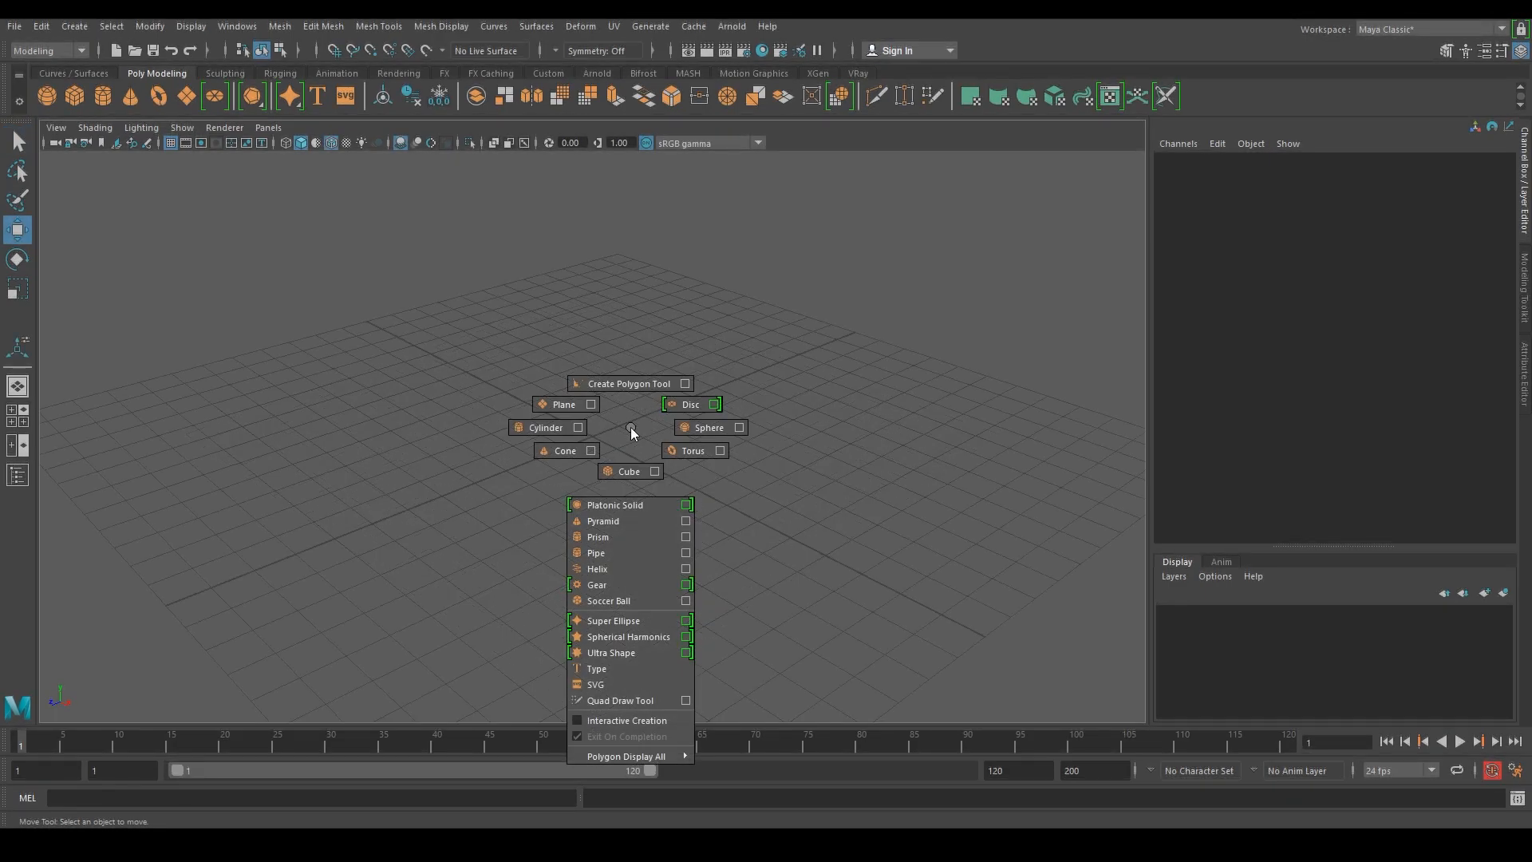
Step: Create a polygon sphere at the origin, frame it in the view, and select it
right_click_drag(631, 428, 683, 431, "shift")
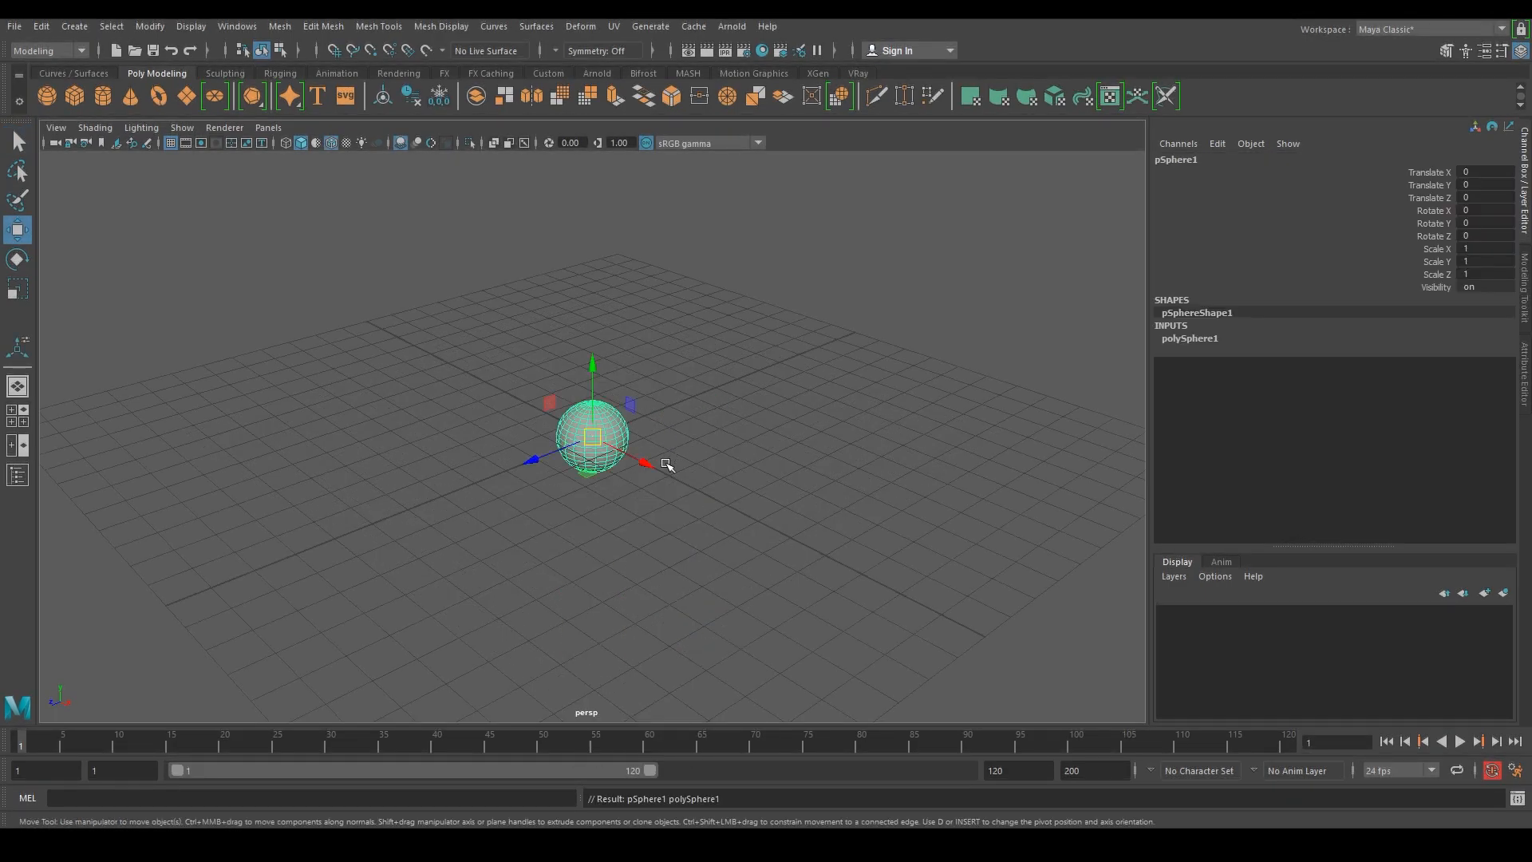
key("f")
left_click(825, 294)
mouse_move(673, 441)
left_mouse_down("alt")
mouse_move(613, 387)
mouse_move(417, 429)
mouse_move(798, 466)
mouse_move(722, 472)
mouse_move(714, 503)
mouse_move(693, 420)
left_mouse_up("alt")
left_click(606, 348)
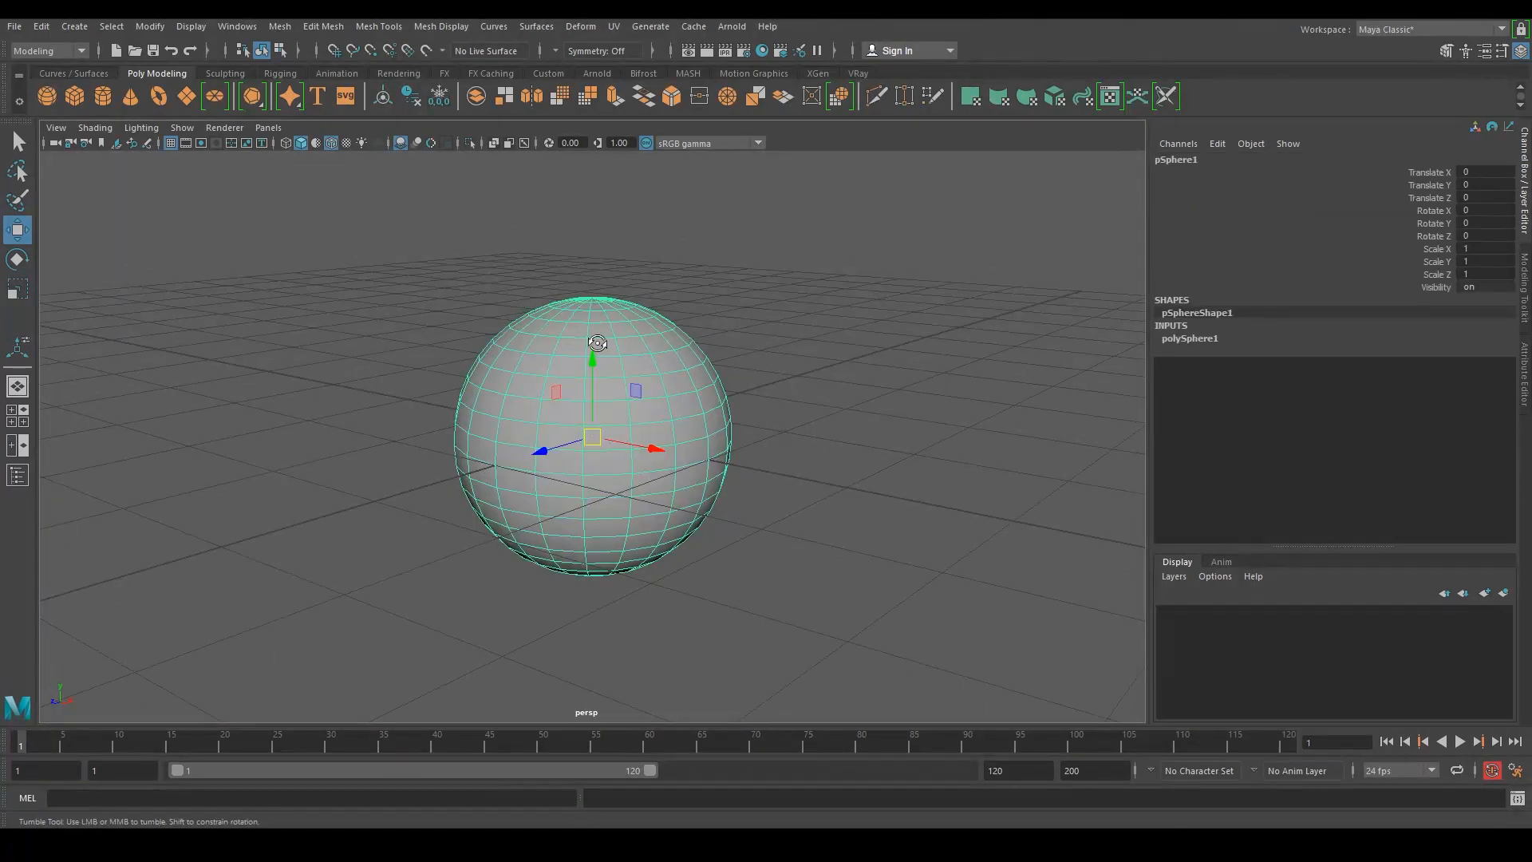
Step: Pull the sphere's top vertex upward in vertex mode with soft selection and a widened falloff, stretching it into a tall cone-like shape
right_click_drag(601, 345, 543, 345)
scroll(597, 343, "down", 3)
left_click(592, 340)
key("b")
left_click_drag(609, 363, 710, 369)
left_click_drag(601, 304, 604, 139)
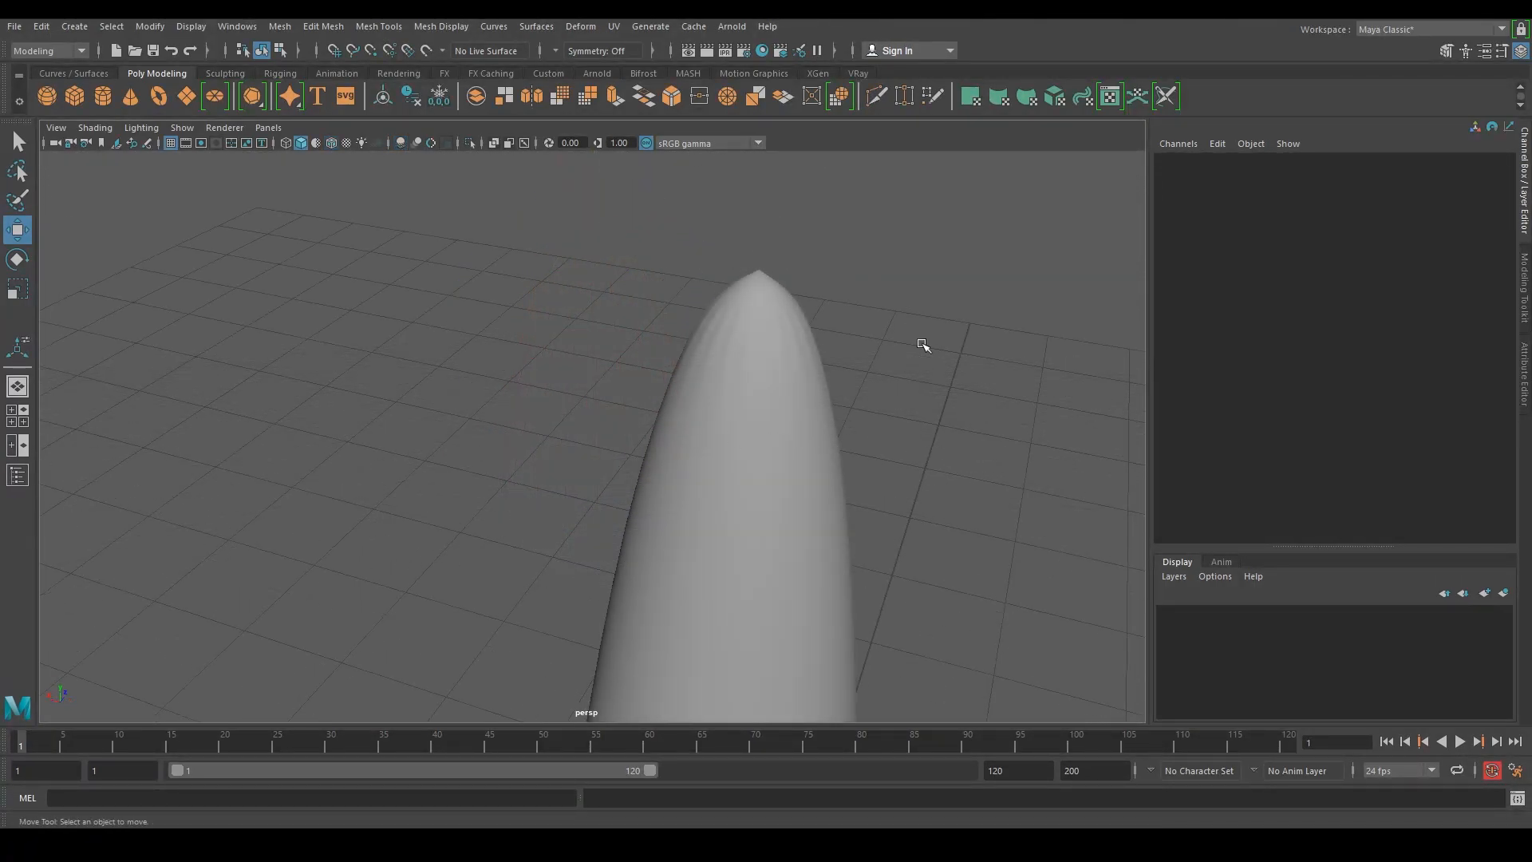
Step: Inspect the stretched sphere's tip and select an unstretched sphere's top pole vertex to examine where the edges converge at both poles
left_click_drag(827, 510, 617, 231, "alt")
left_click_drag(738, 484, 643, 554, "alt")
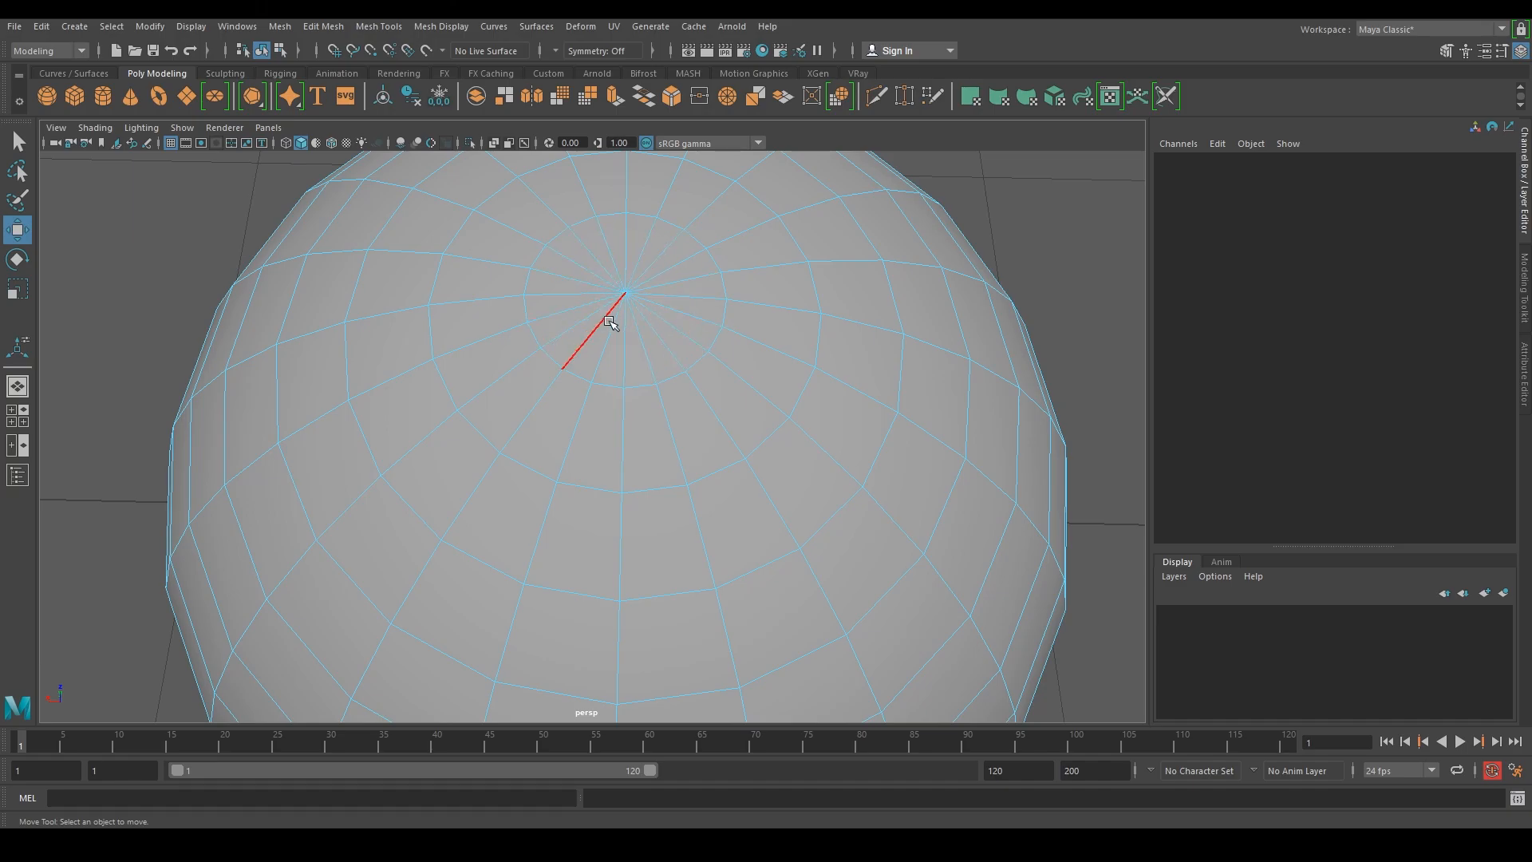
right_click_drag(674, 284, 604, 285)
left_click(622, 295)
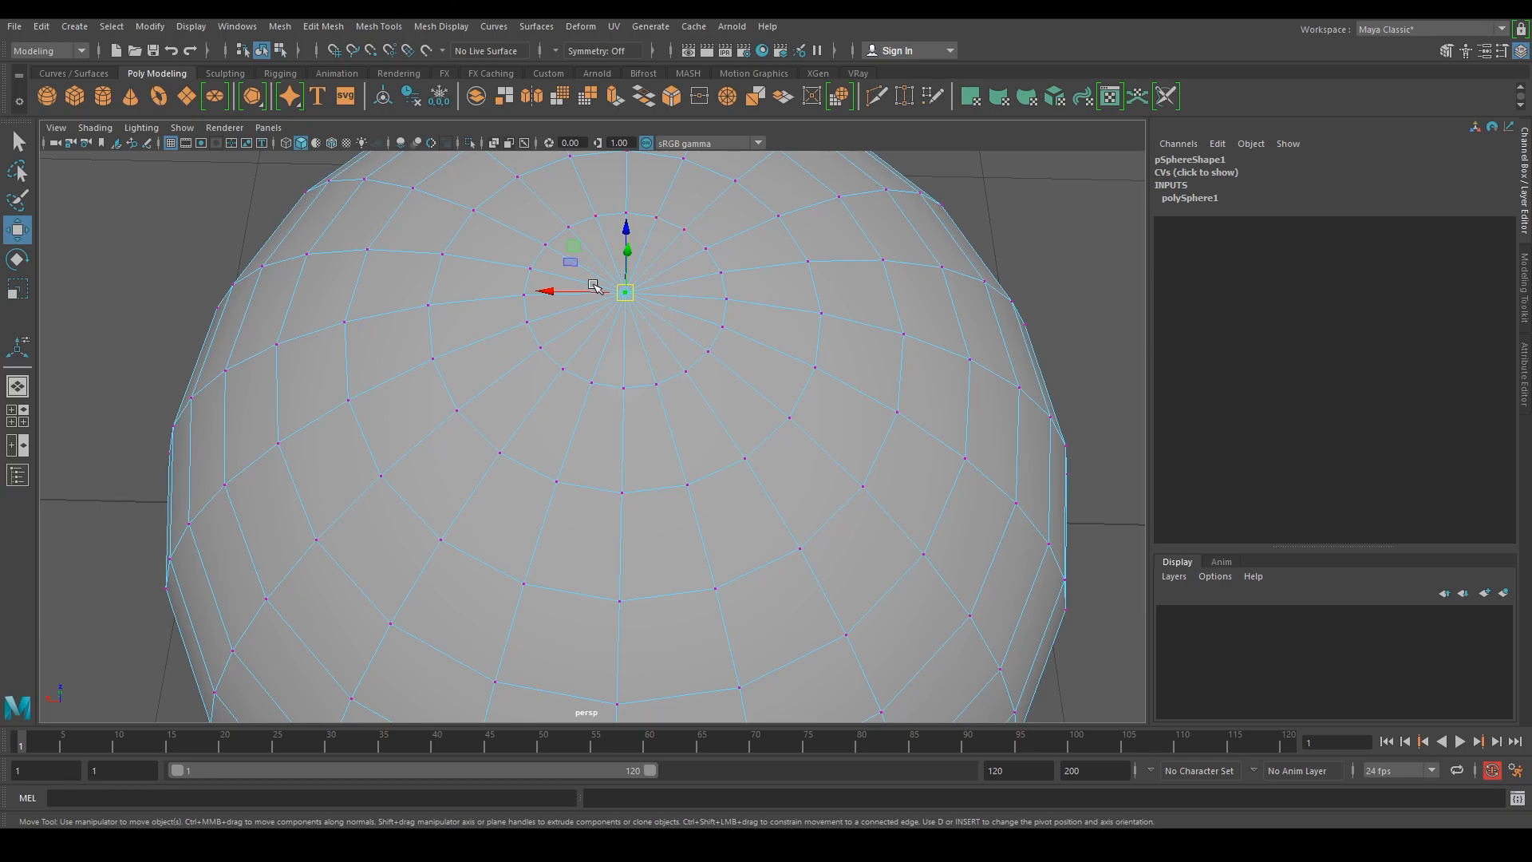
scroll(652, 308, "down", 5)
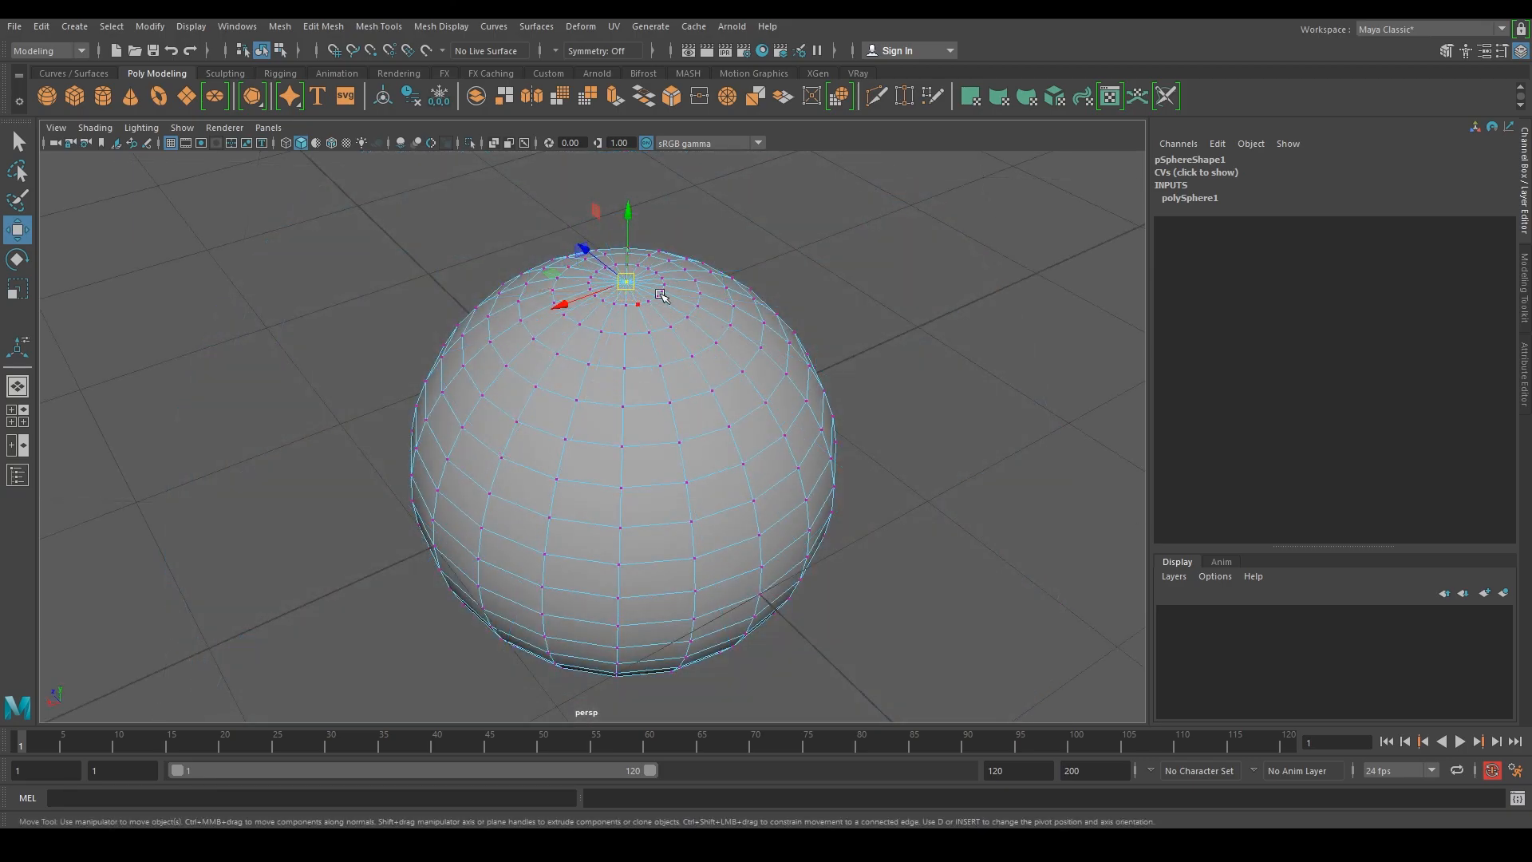
left_click_drag(568, 281, 663, 509, "alt")
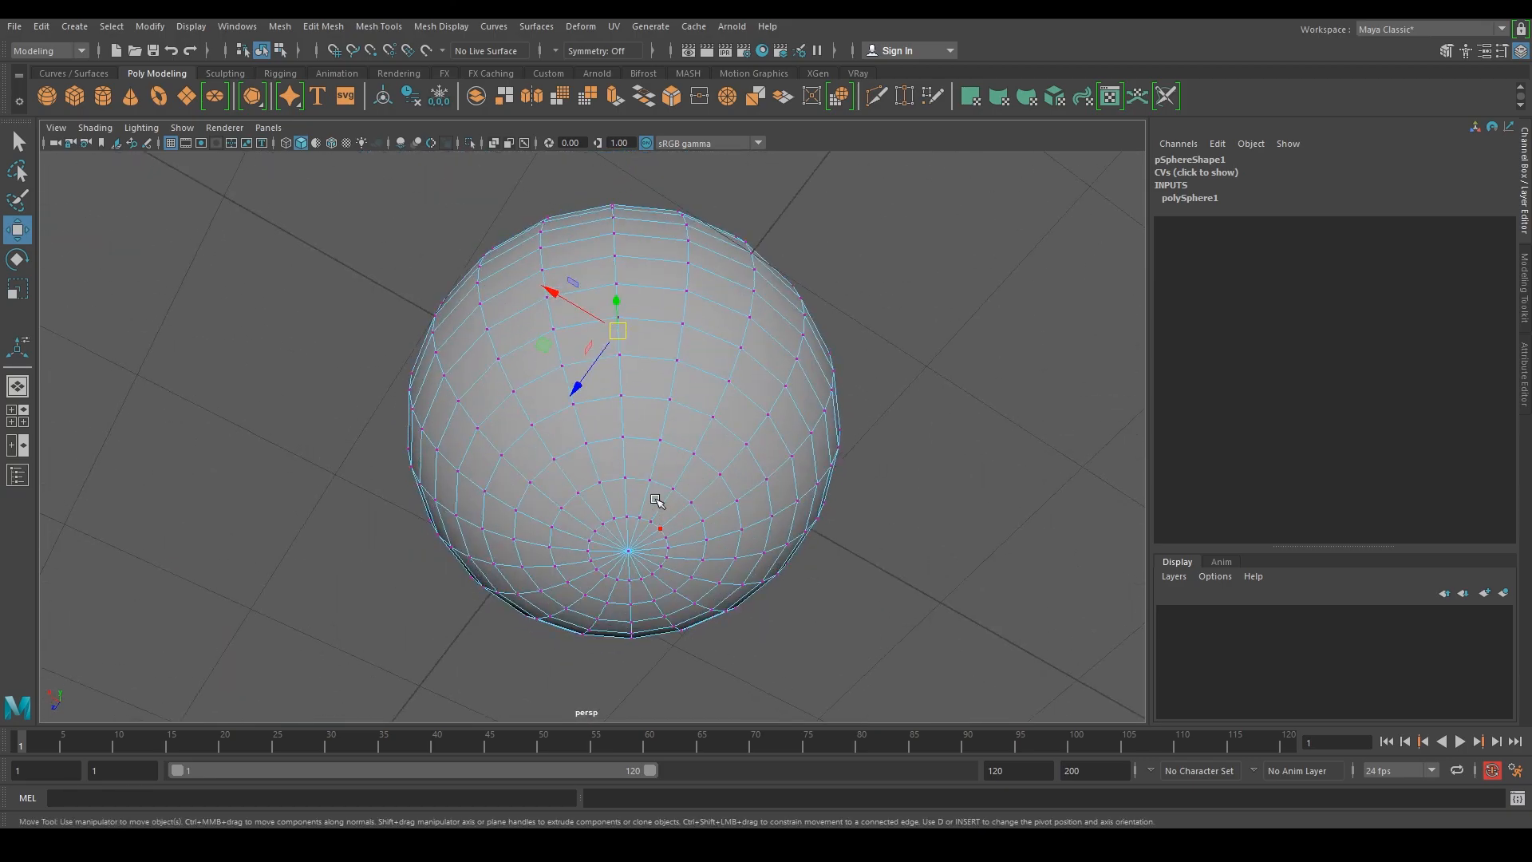
left_click_drag(745, 352, 710, 447, "alt")
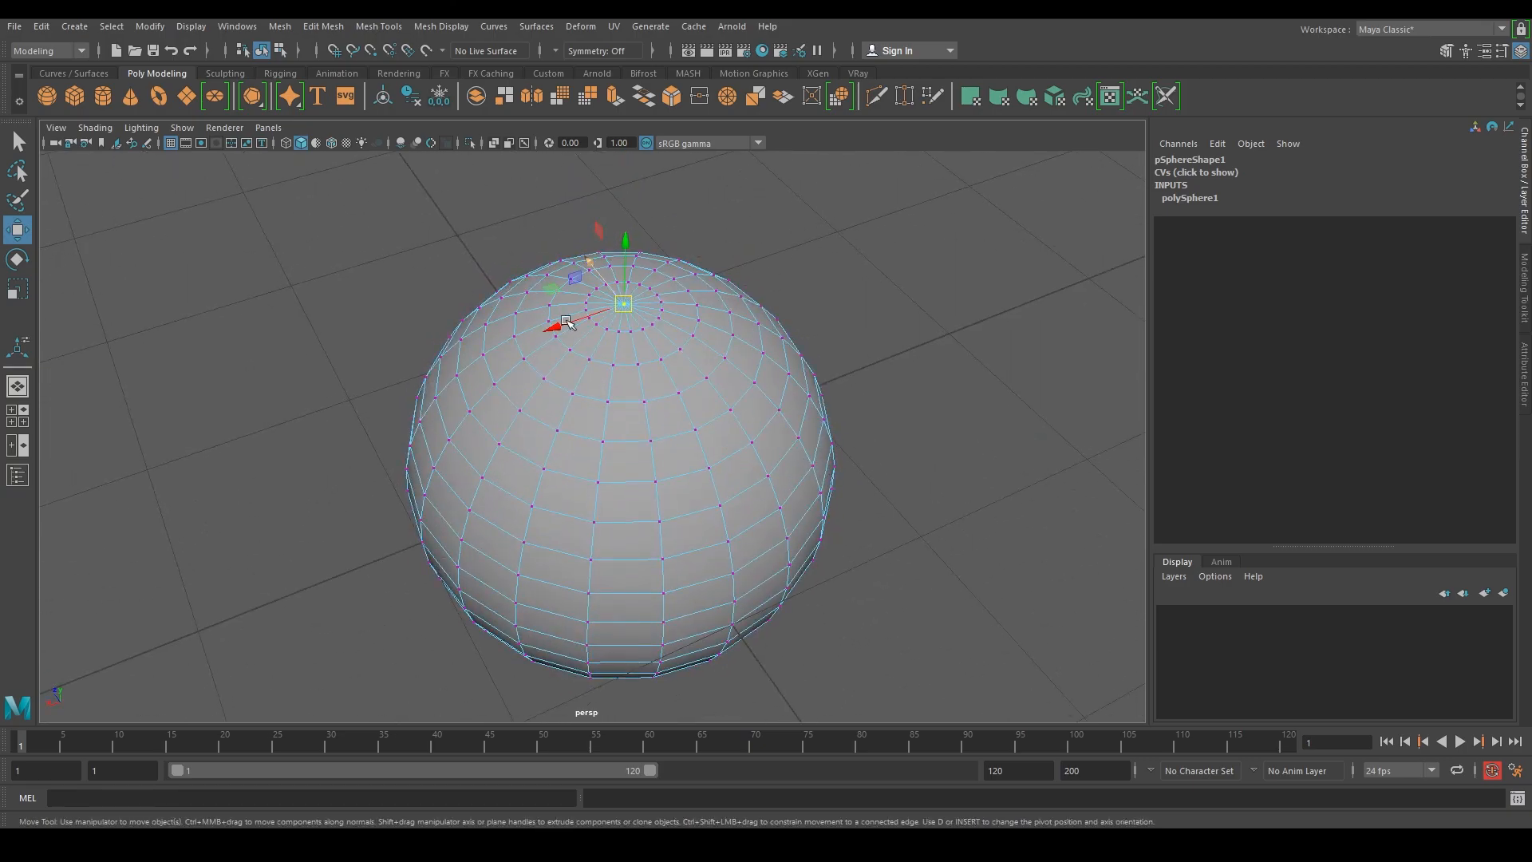
left_click_drag(593, 248, 677, 503, "alt")
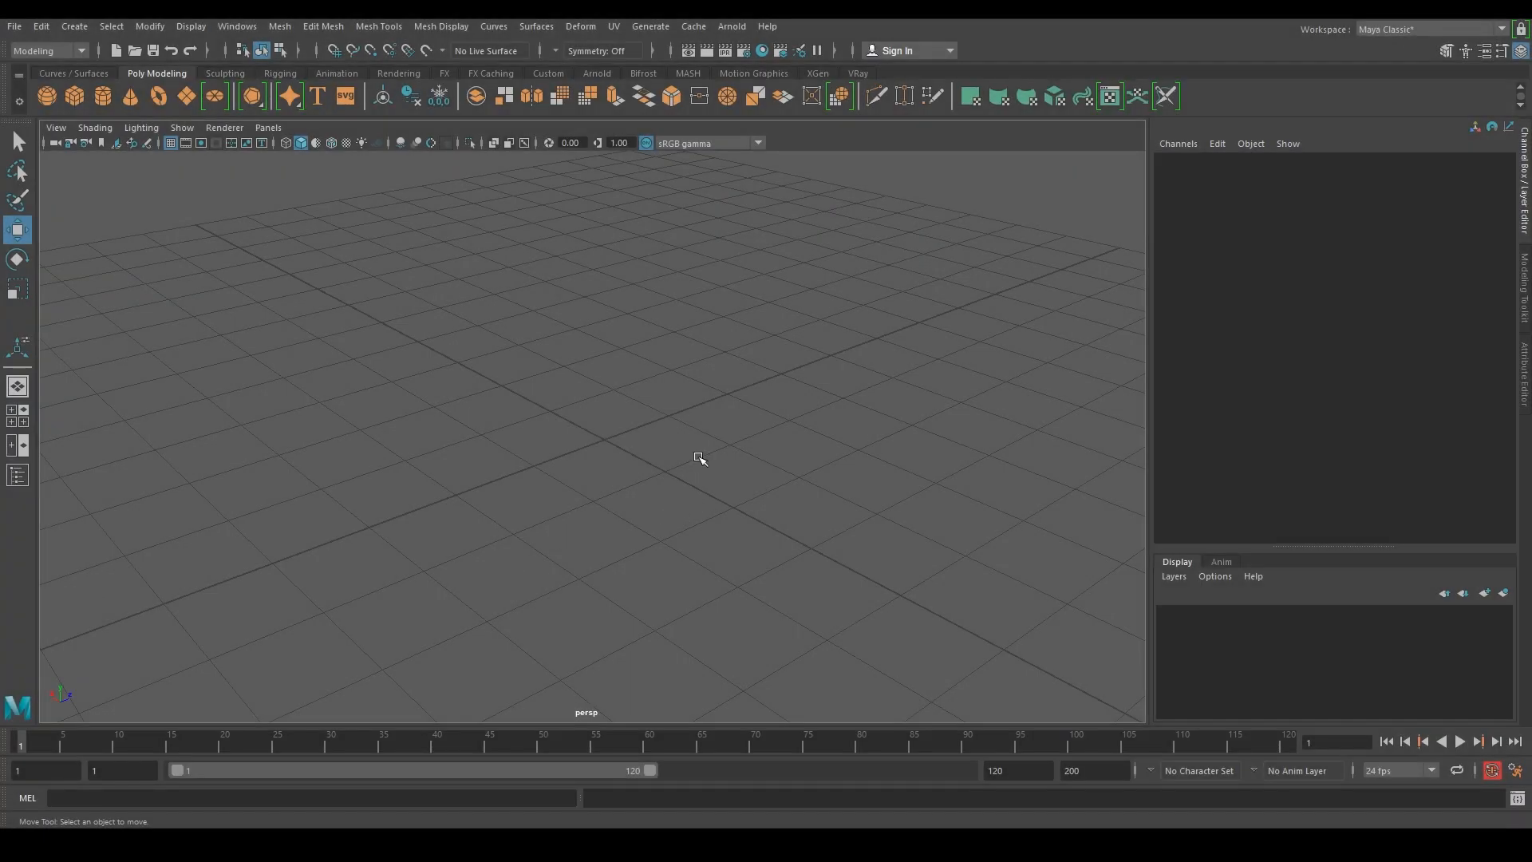
Step: Create a polygon cube at the origin and apply Smooth to it with 1 division
right_click_drag(686, 395, 679, 441, "shift")
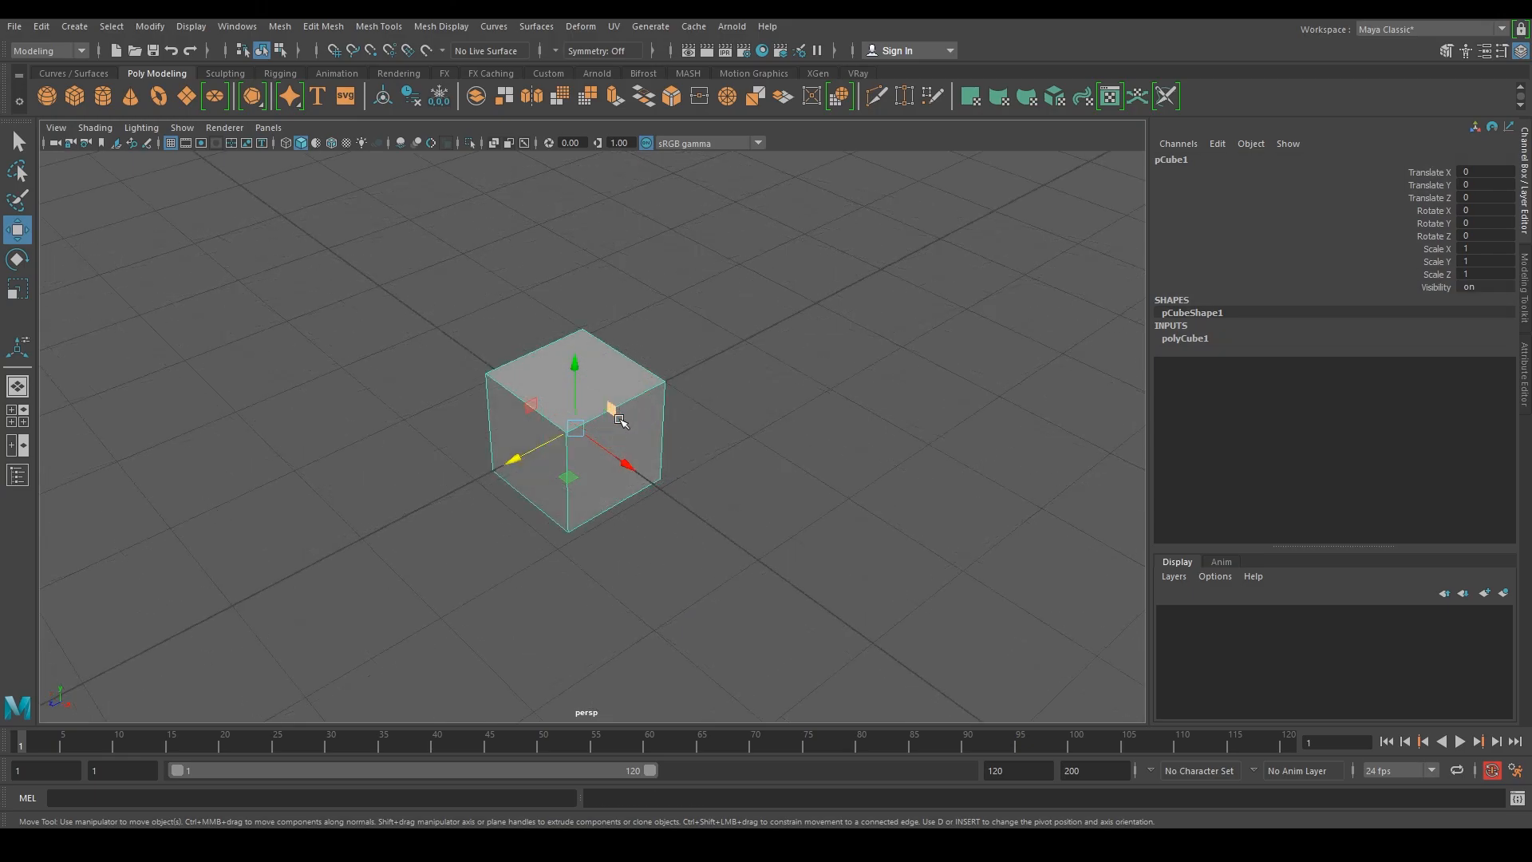
right_click_drag(613, 394, 573, 497, "shift")
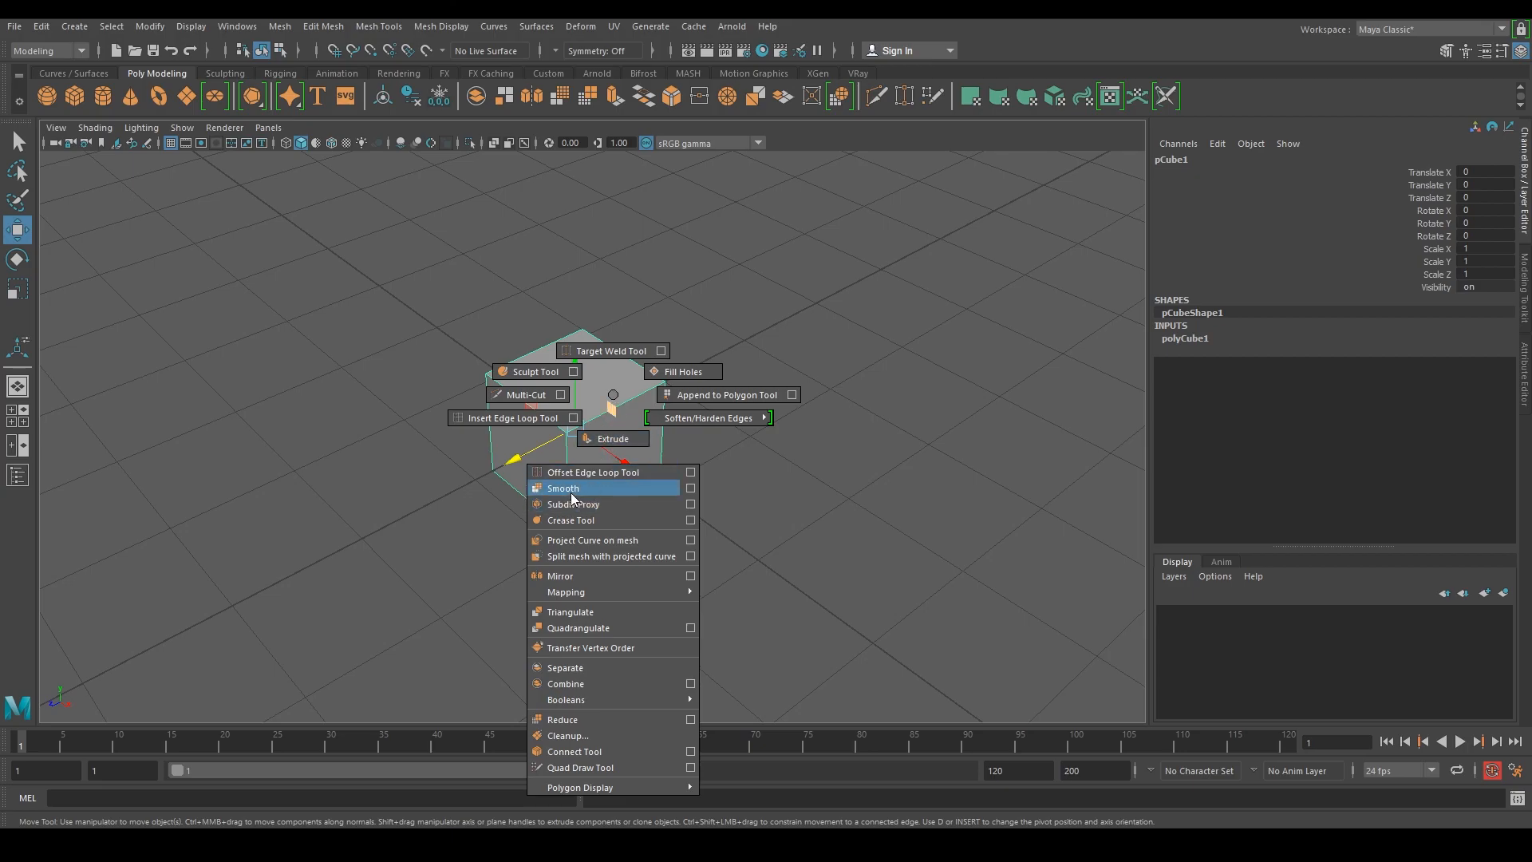
right_click_drag(572, 497, 573, 497, "shift")
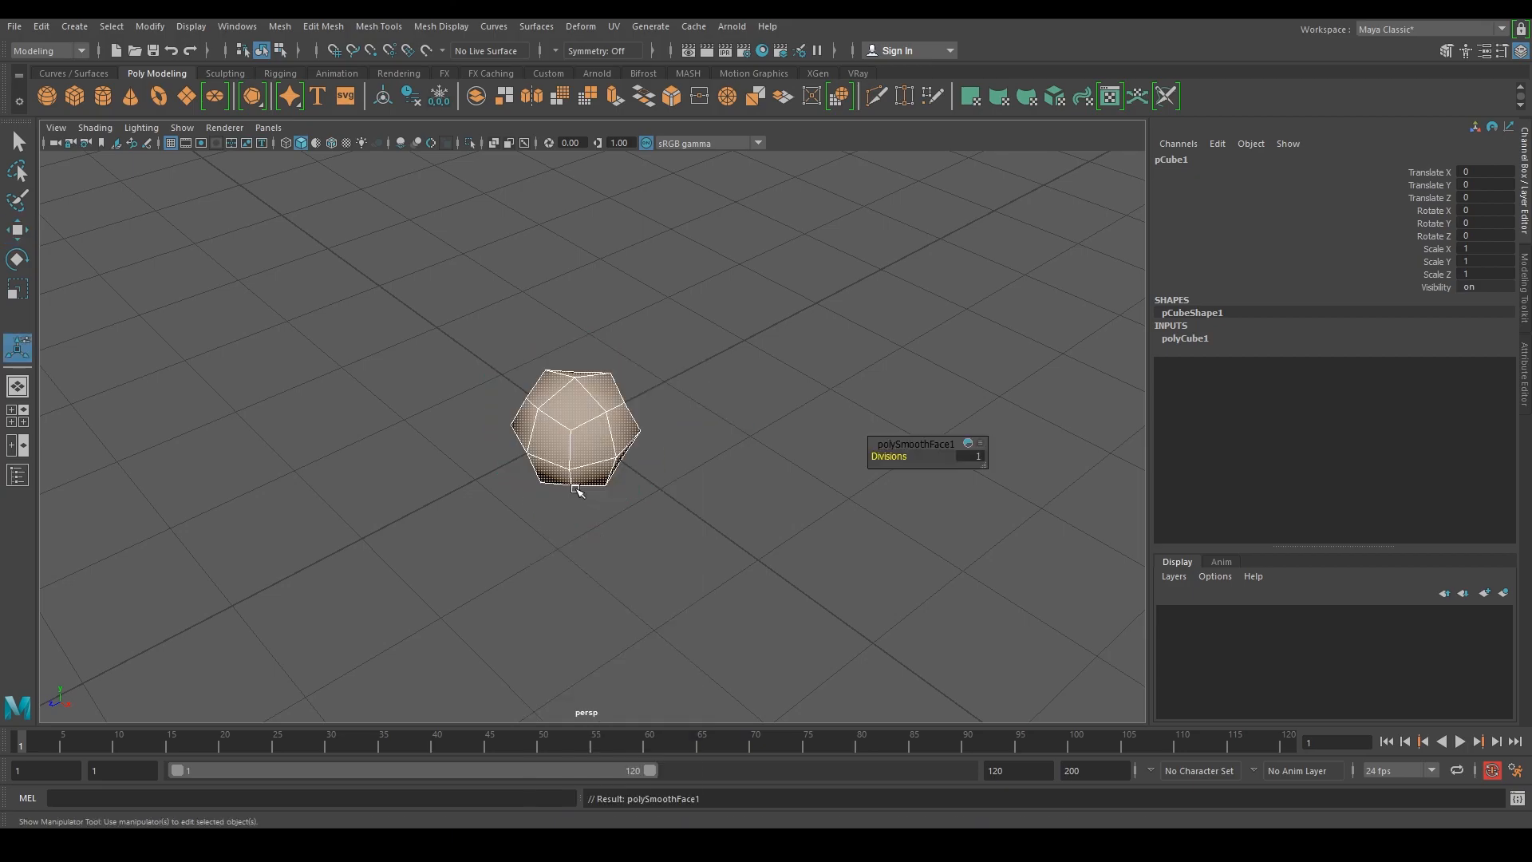
left_click_drag(660, 438, 588, 407, "alt")
Step: Repeat the Smooth operation on the cube two more times to round it into a quad sphere, and deselect it
right_click(594, 410, "shift")
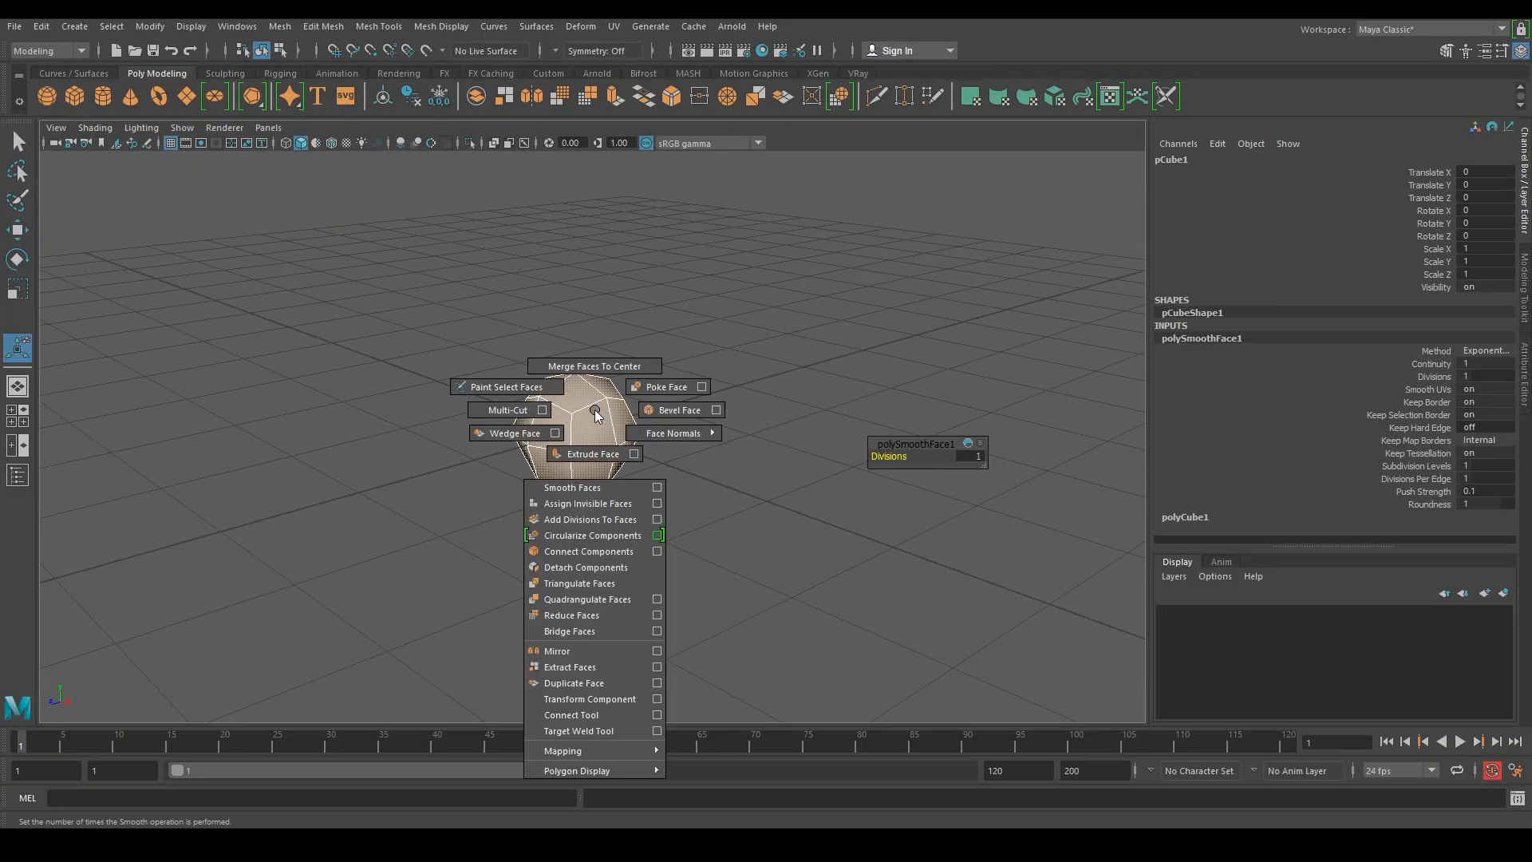
right_click_drag(569, 485, 596, 408, "shift")
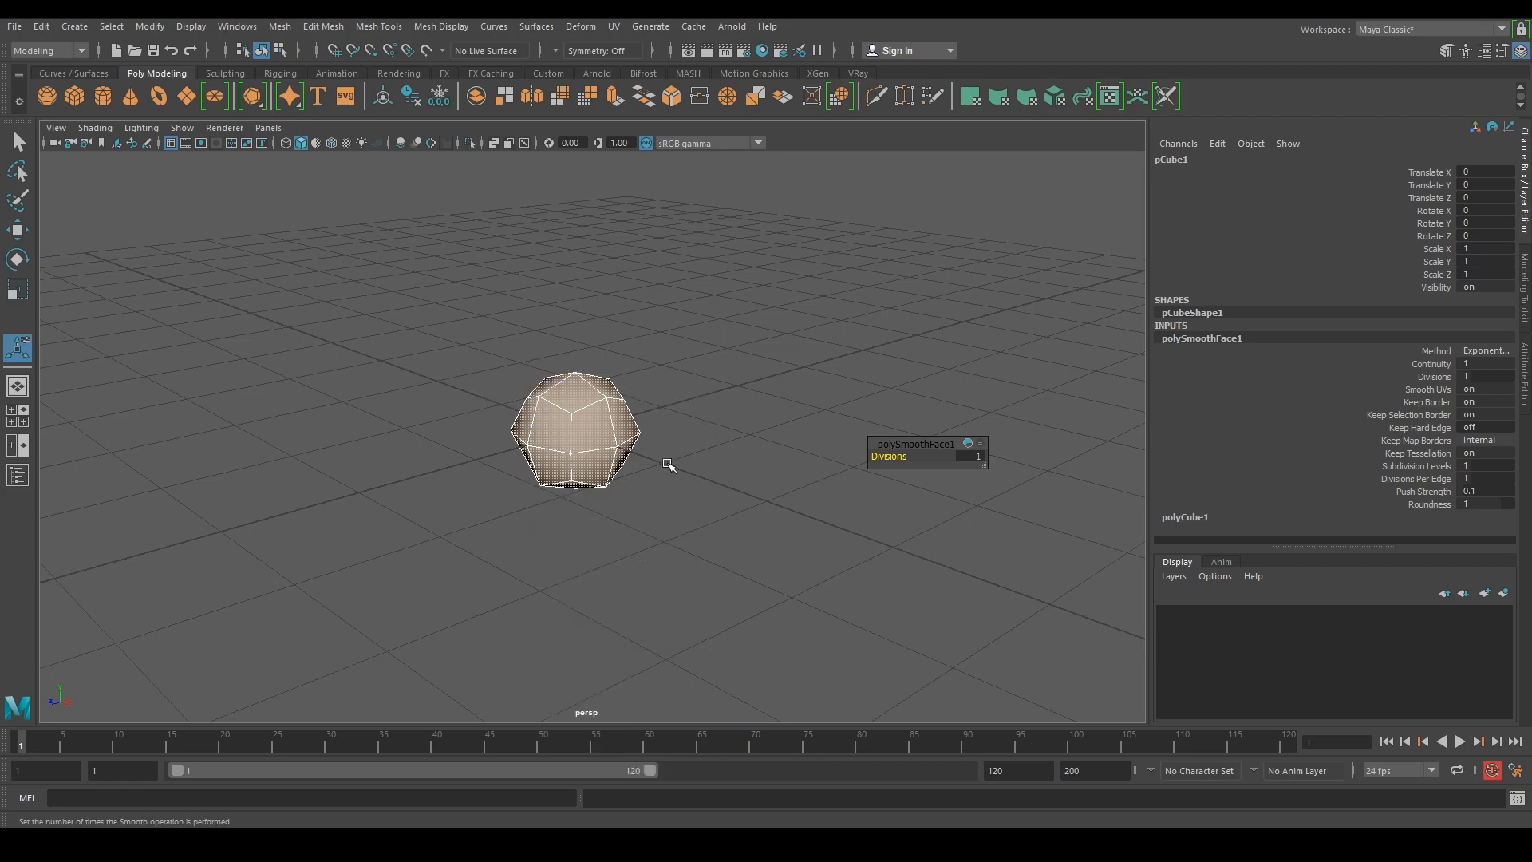
key("g")
key("g")
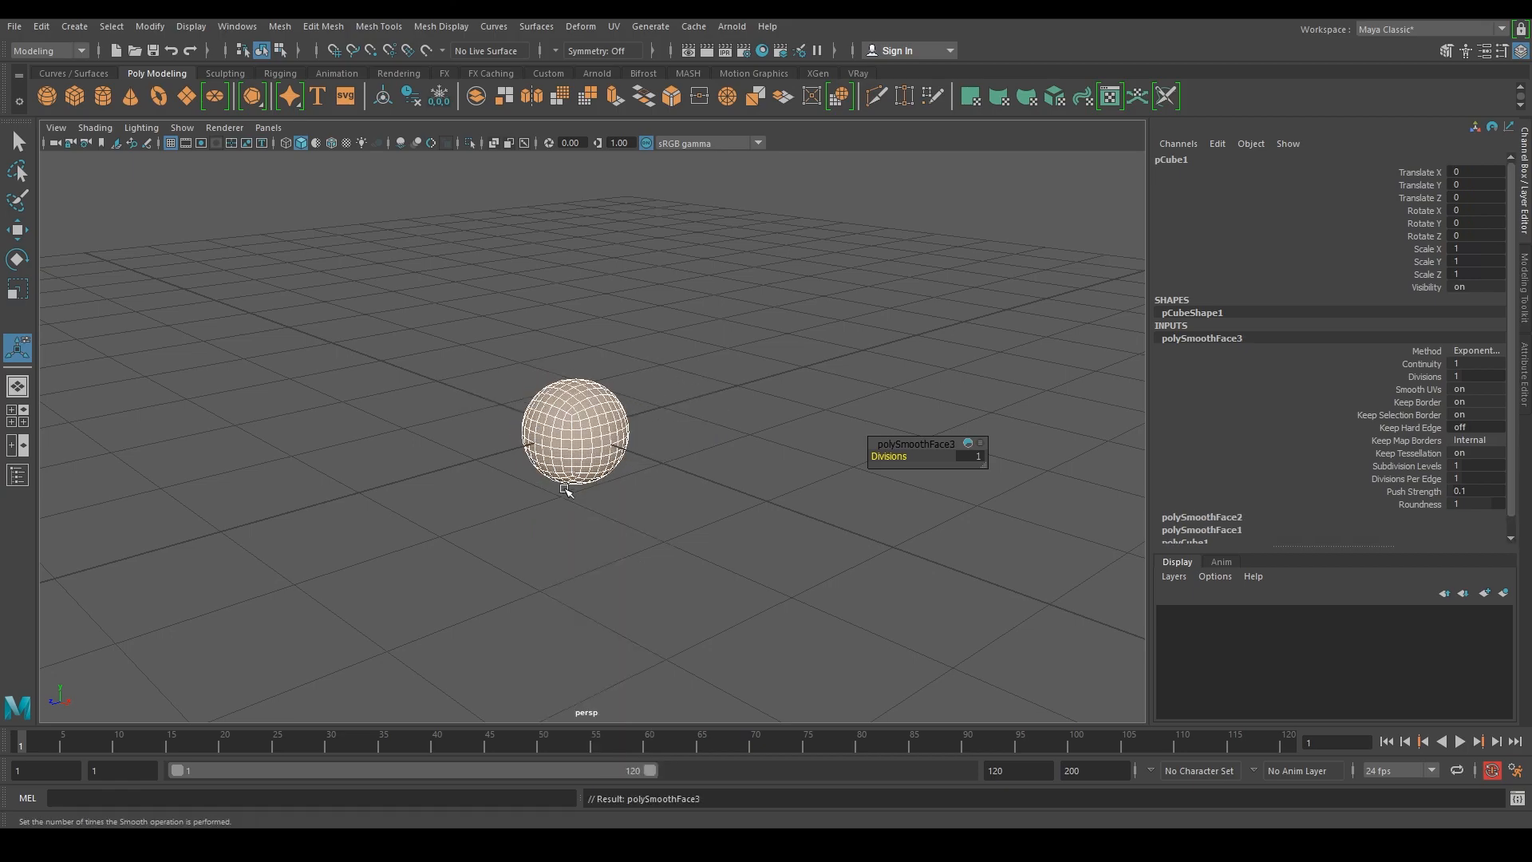
mouse_move(517, 459)
left_mouse_down("alt")
mouse_move(590, 423)
mouse_move(543, 419)
mouse_move(521, 462)
left_mouse_up("alt")
middle_click_drag(520, 461, 586, 425, "alt")
left_click_drag(586, 424, 619, 413, "alt")
key("q")
left_click(835, 225)
Step: Switch the smoothed cube to vertex mode and inspect its quad topology from several sides
scroll(774, 284, "up", 5)
left_click_drag(771, 286, 729, 276, "alt")
middle_click_drag(730, 276, 682, 325, "alt")
left_click_drag(682, 326, 431, 455, "alt")
scroll(606, 431, "up", 5)
left_click(702, 407)
left_click_drag(713, 405, 654, 361, "alt")
right_click_drag(668, 387, 592, 381)
left_click_drag(722, 454, 787, 445, "alt")
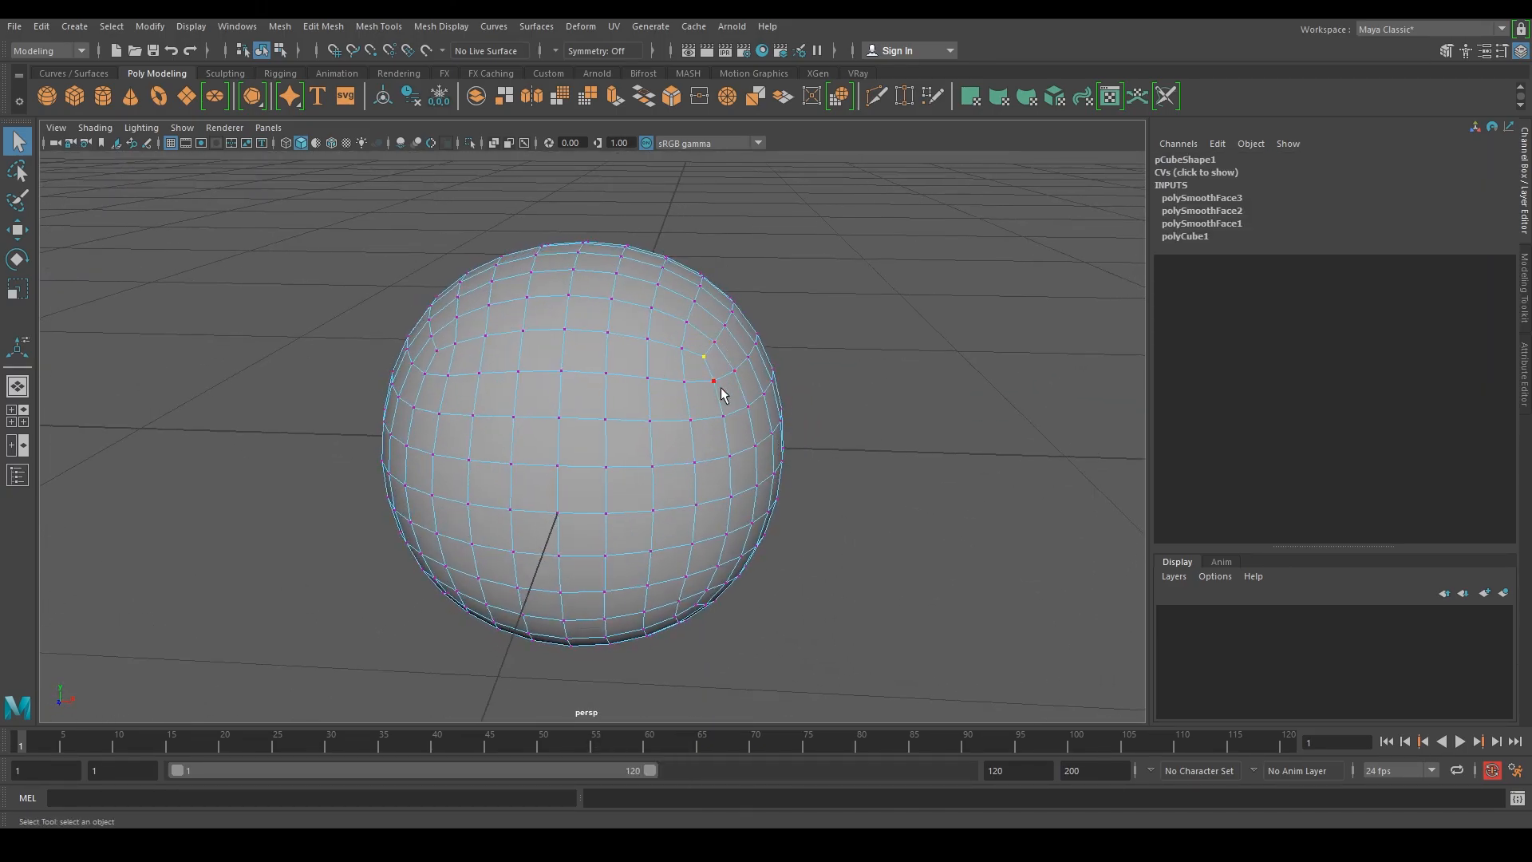
left_click_drag(704, 338, 559, 563, "alt")
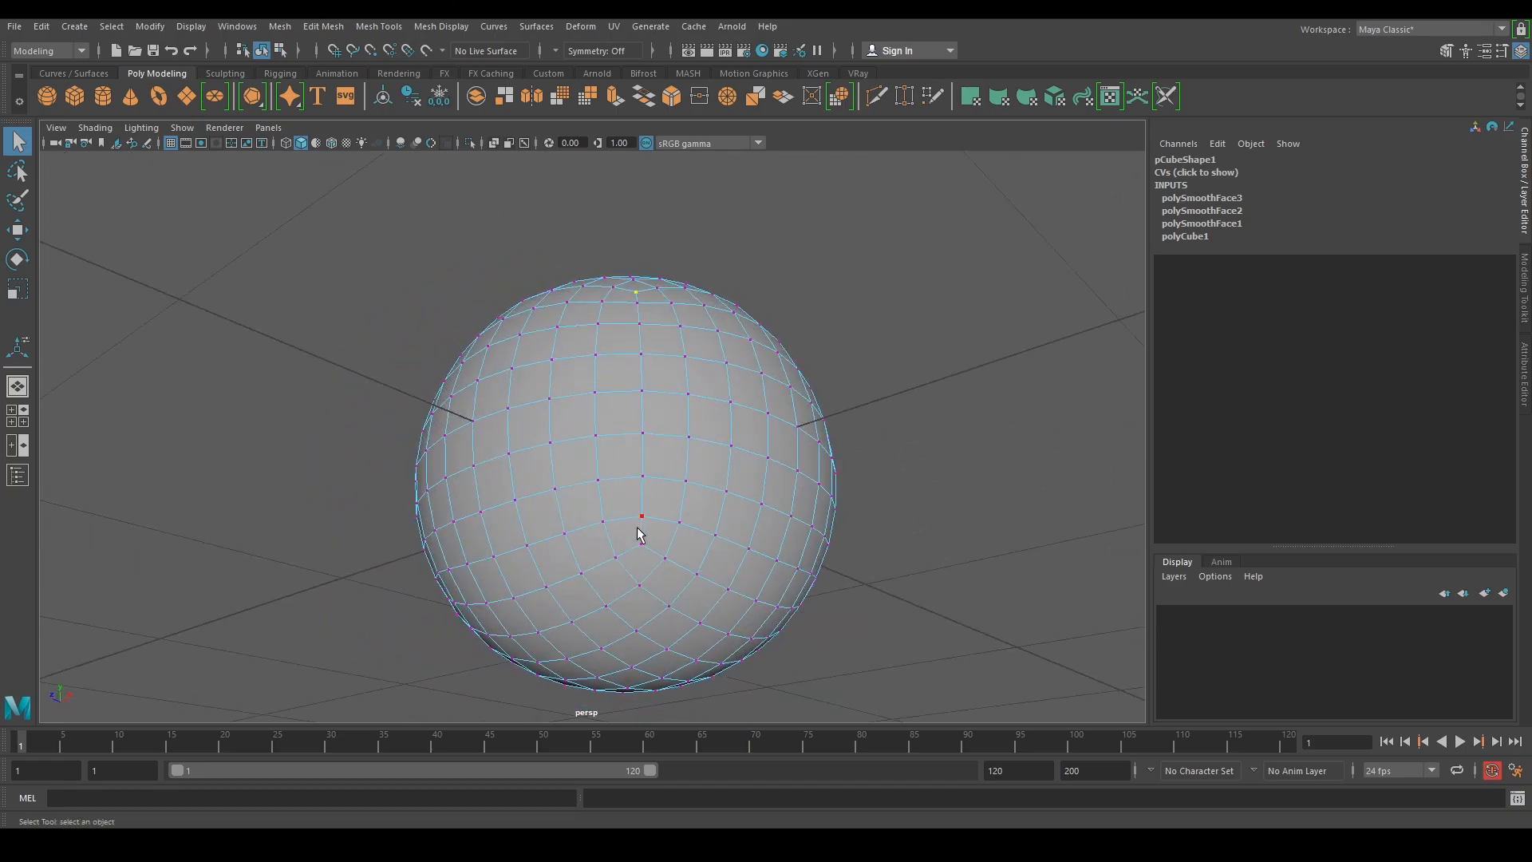
left_click_drag(598, 444, 602, 533, "alt")
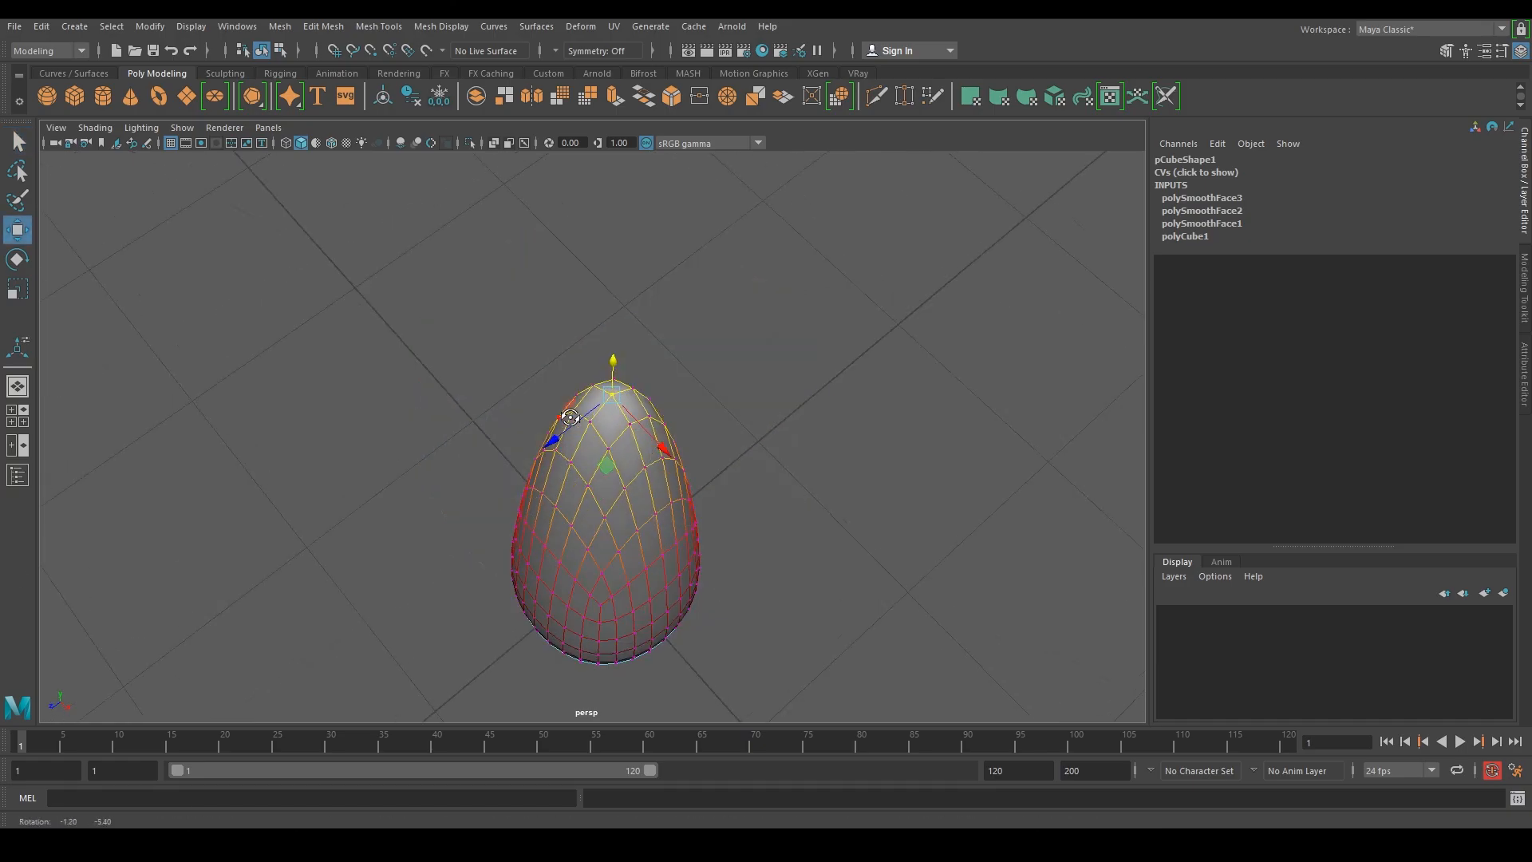
Step: Pull the smoothed cube's top vertex upward with soft selection to stretch it into a tall shape, and return to object mode
left_click_drag(615, 356, 619, 200)
key("F8")
left_click(803, 307)
left_click_drag(670, 341, 702, 318, "alt")
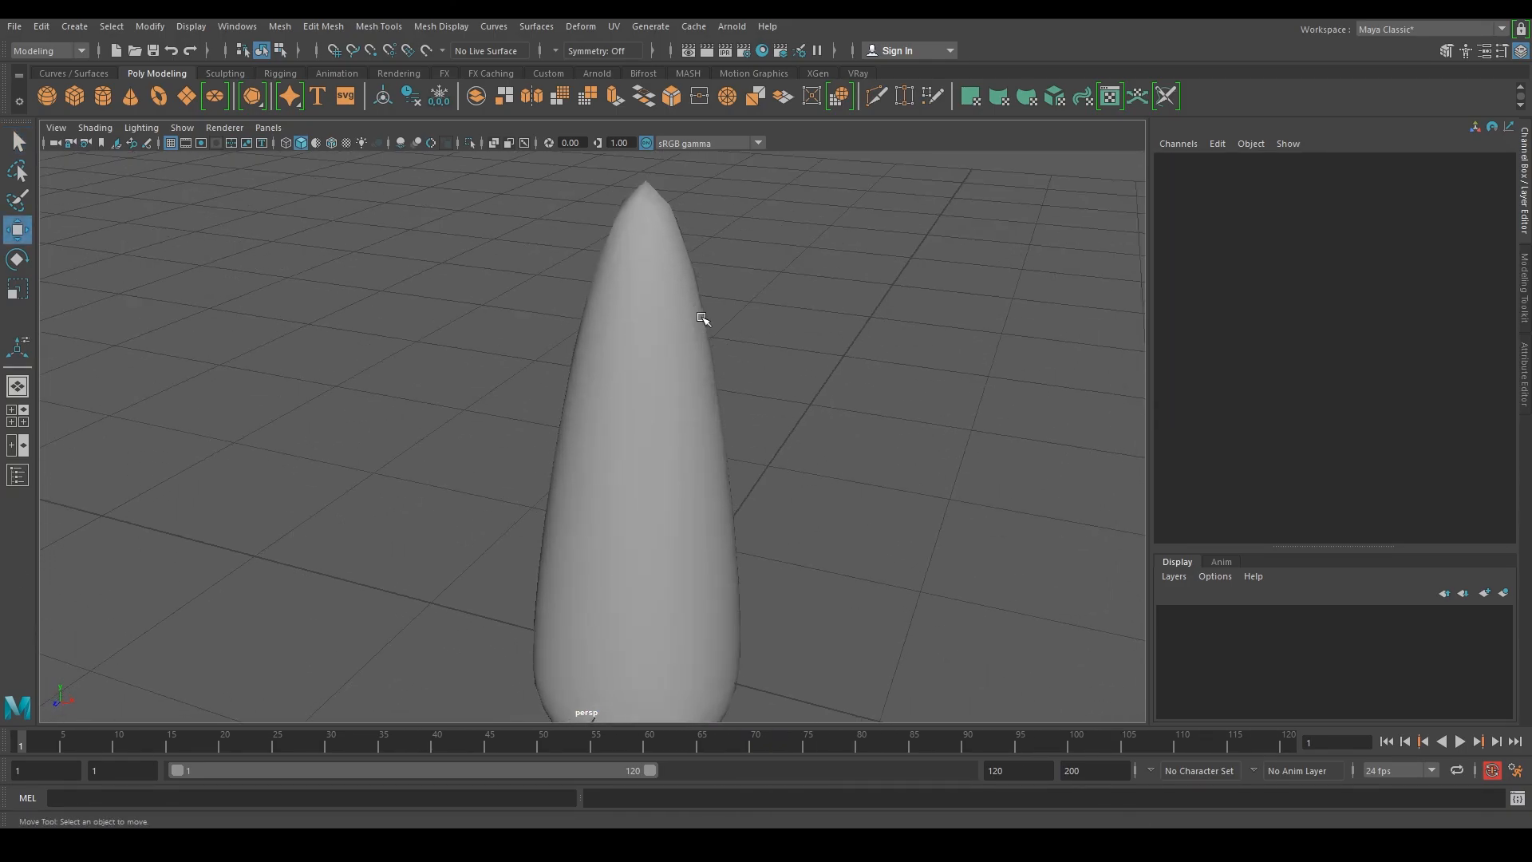
Step: Compare the tips of the stretched primitive sphere and the stretched smoothed cube side by side
left_click(684, 298)
left_click(803, 311)
left_click_drag(804, 312, 438, 260, "alt")
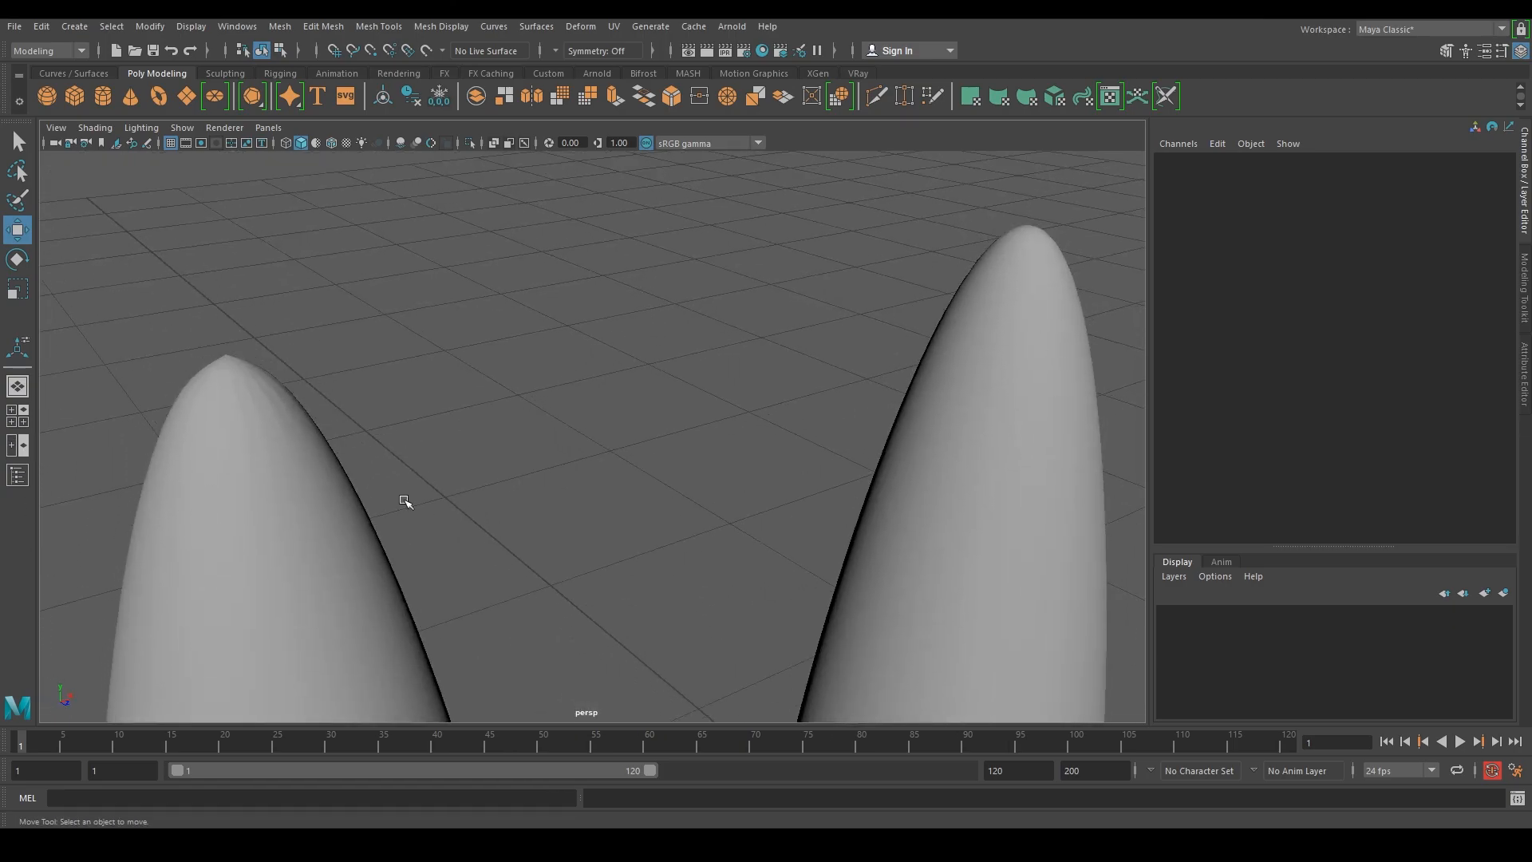
left_click_drag(238, 389, 664, 534, "alt")
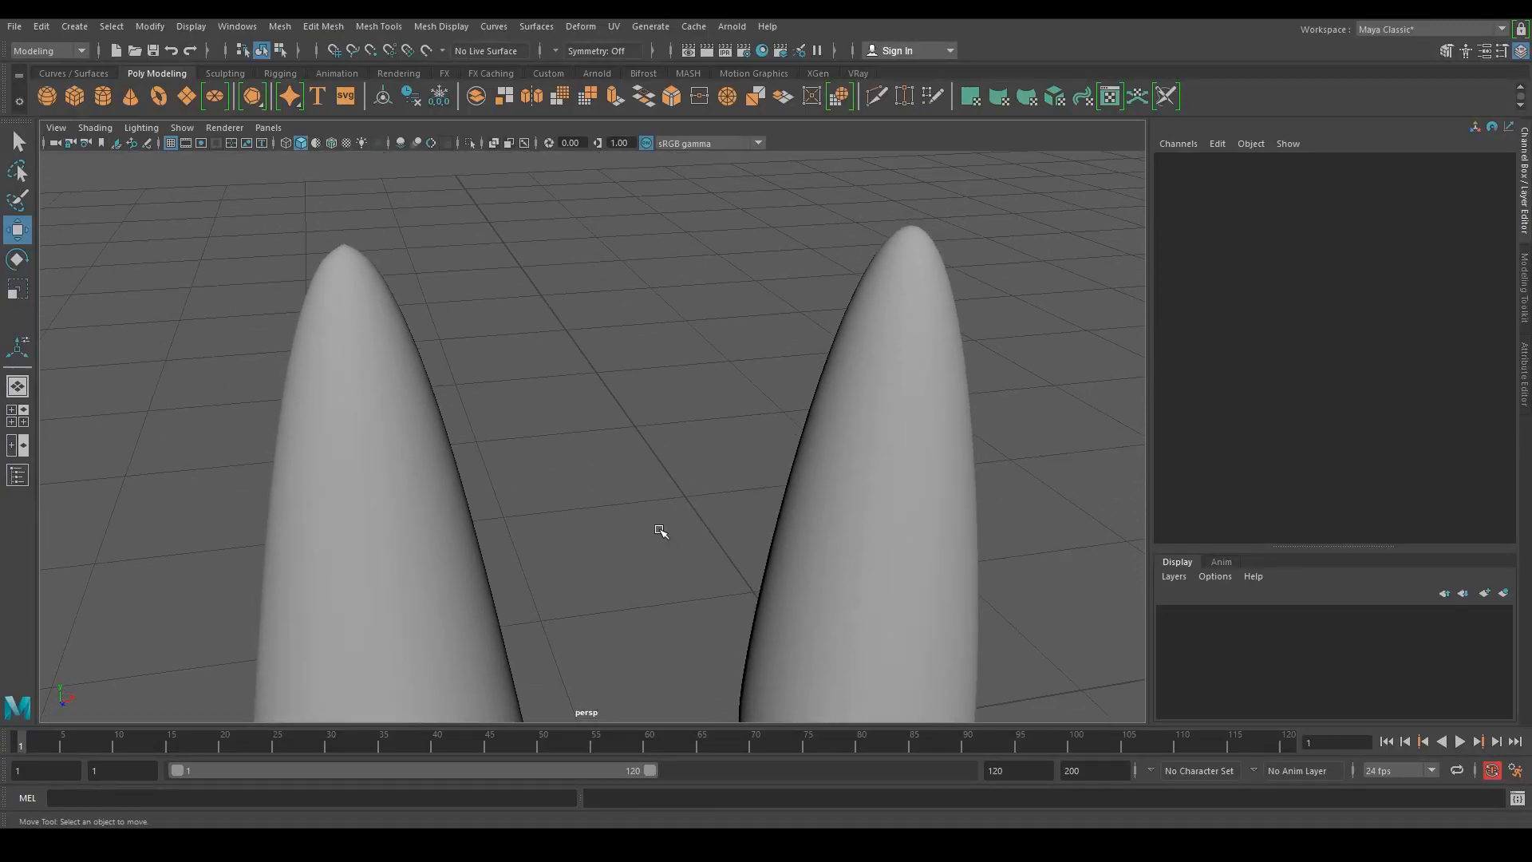
mouse_move(581, 505)
left_mouse_down("alt")
mouse_move(520, 490)
mouse_move(564, 495)
left_mouse_up("alt")
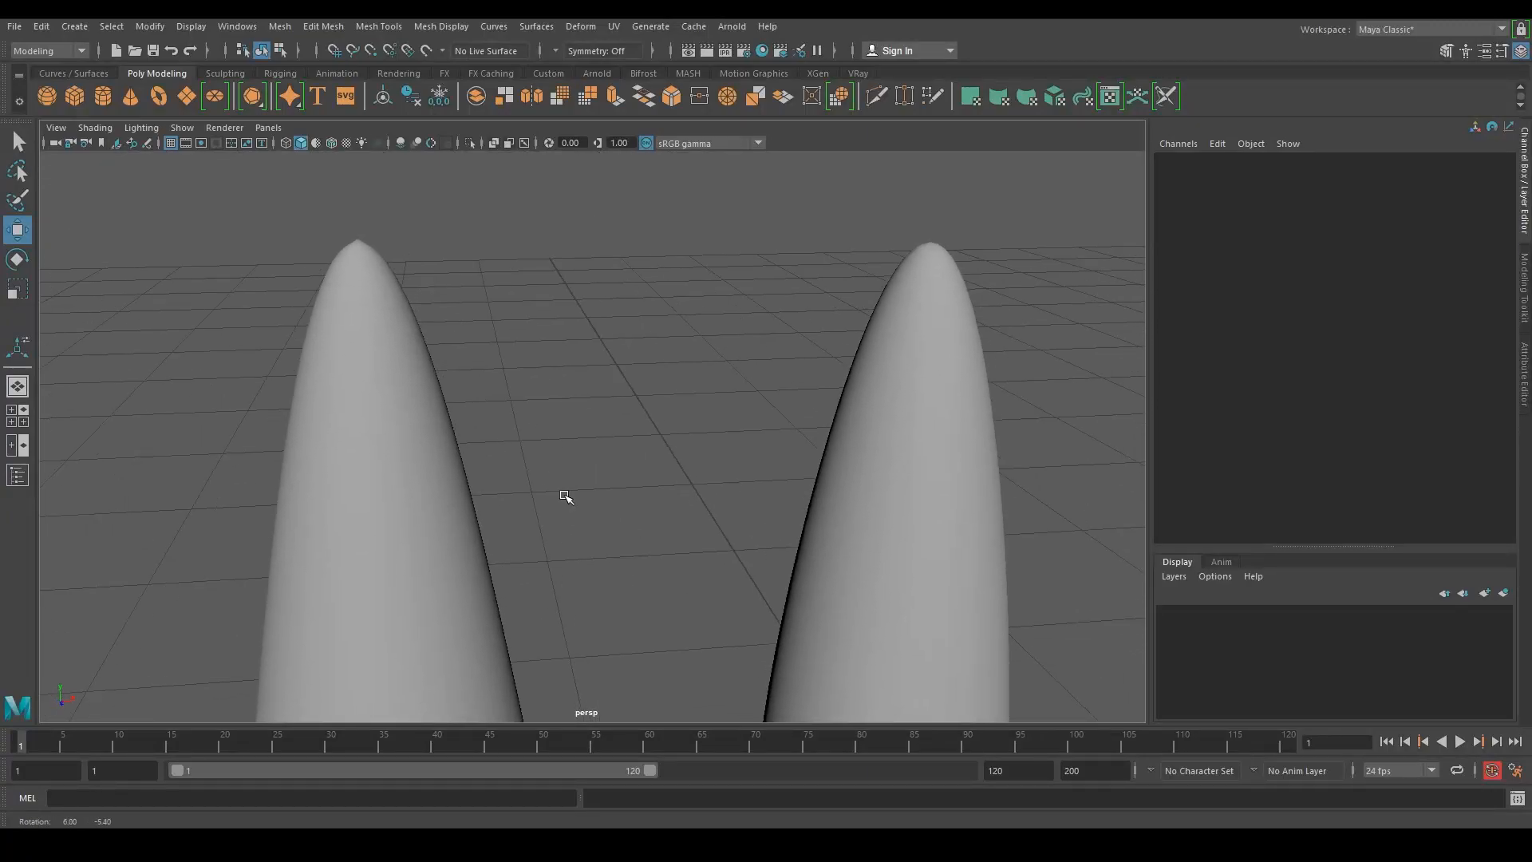